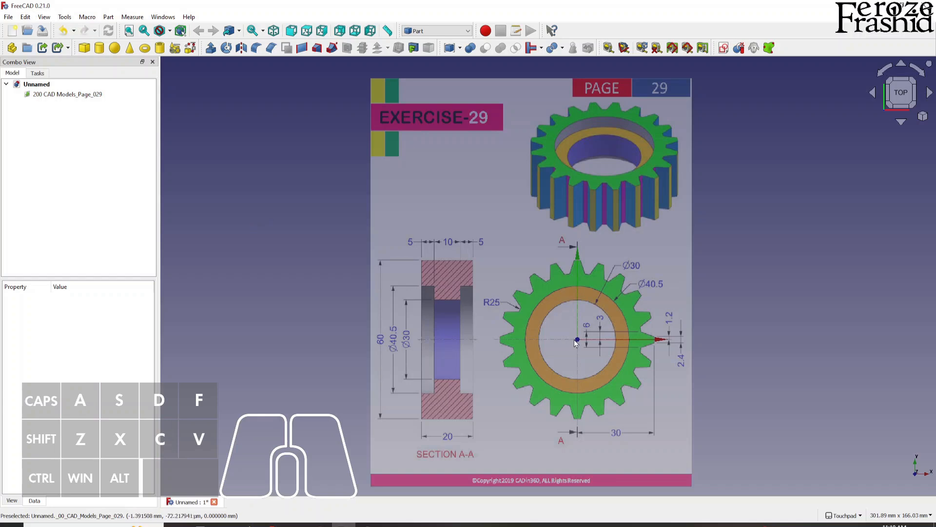
Create a new sketch on the XY plane over the gear reference drawing
scroll(575, 342, "up", 3)
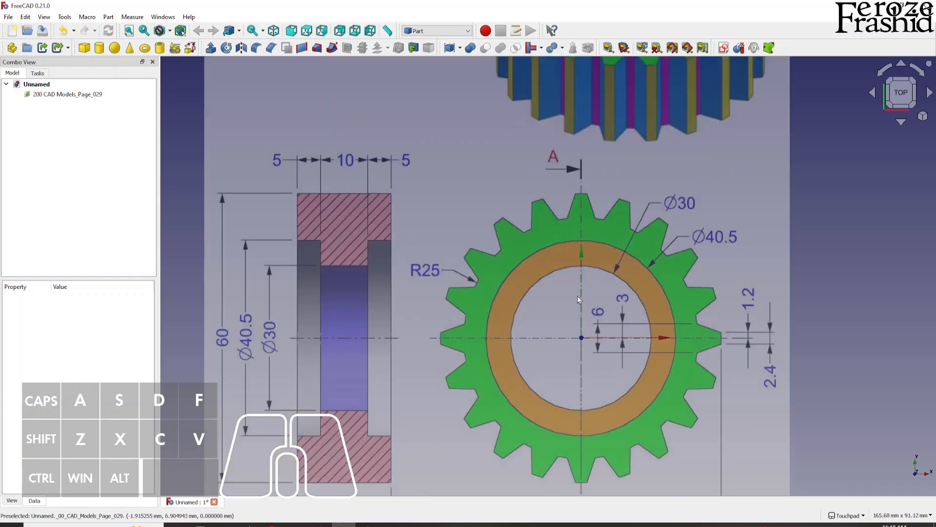
scroll(576, 297, "down", 2)
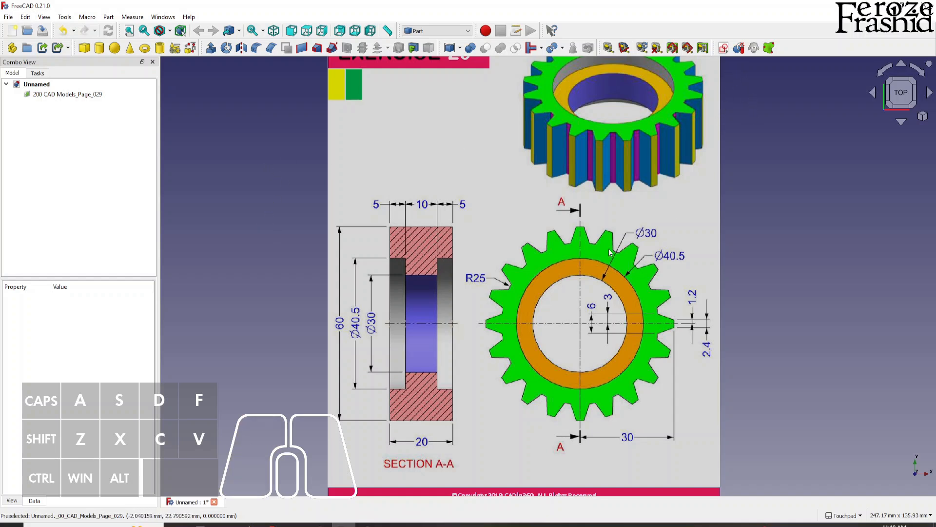
left_click(723, 48)
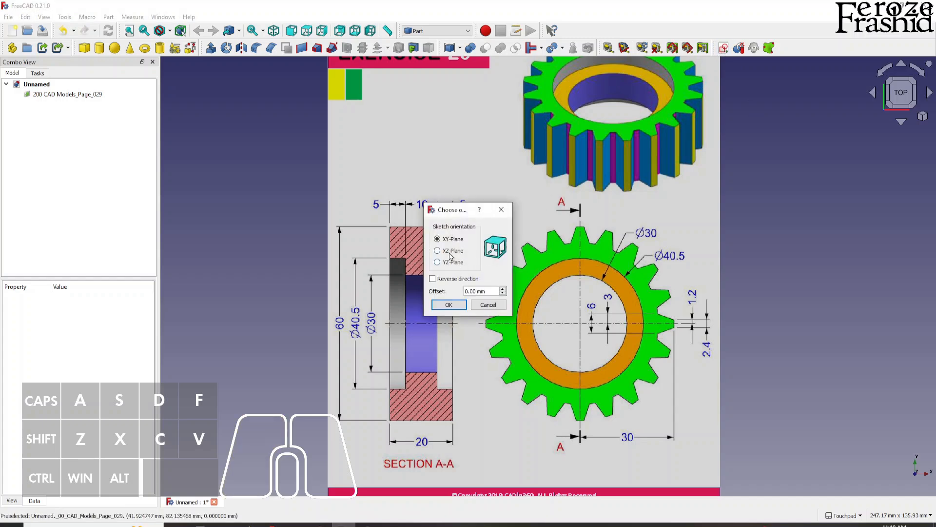
left_click(449, 305)
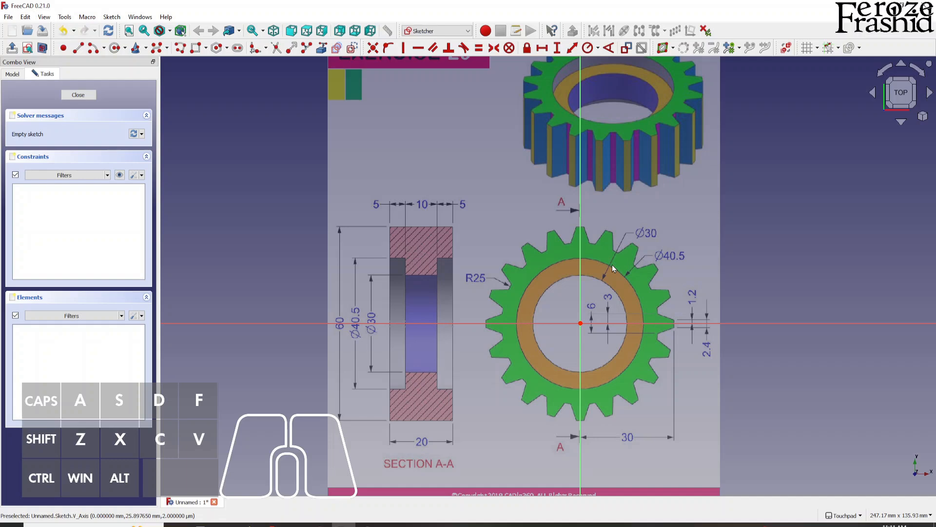
Draw a short origin-centred arc of about 20 mm radius along the 40.5 mm circle, spanning the base of the horizontal-axis tooth
scroll(614, 329, "up", 3)
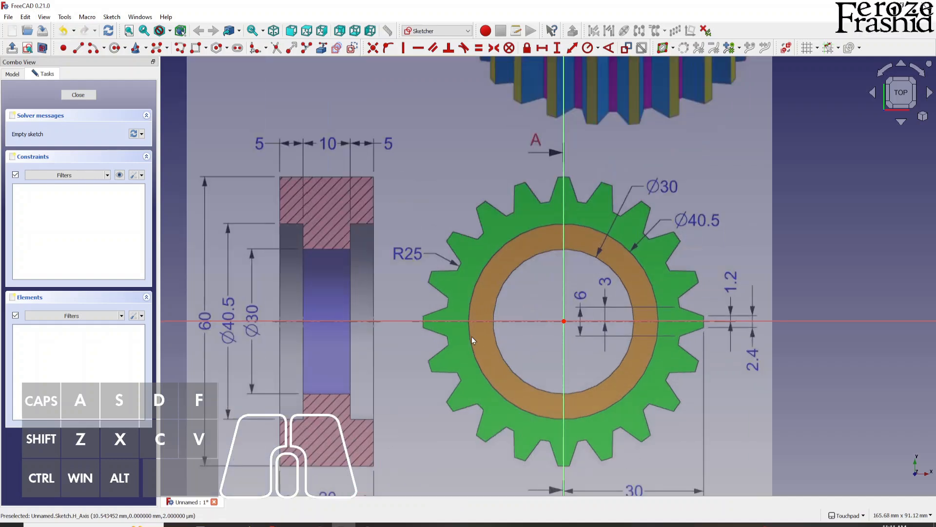
scroll(555, 332, "down", 3)
scroll(594, 331, "up", 2)
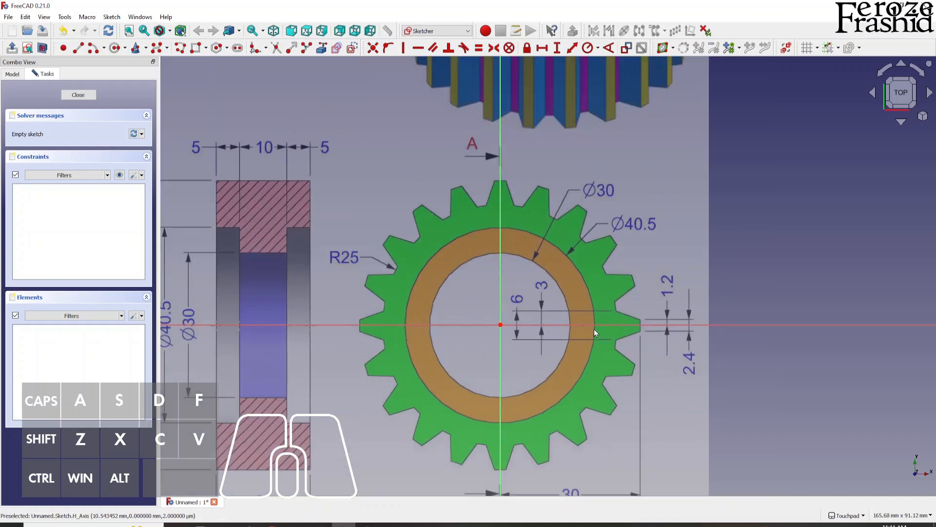
scroll(614, 309, "up", 4)
scroll(682, 269, "down", 2)
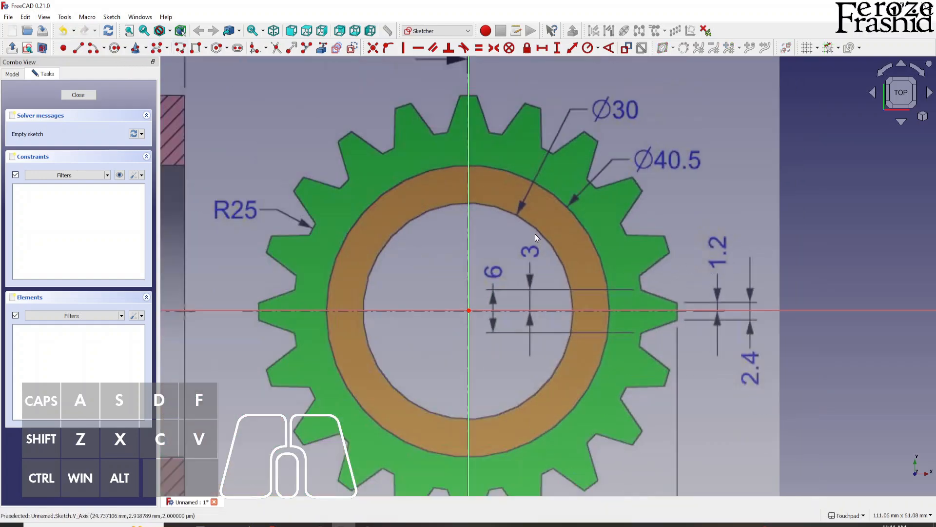
scroll(728, 291, "down", 1)
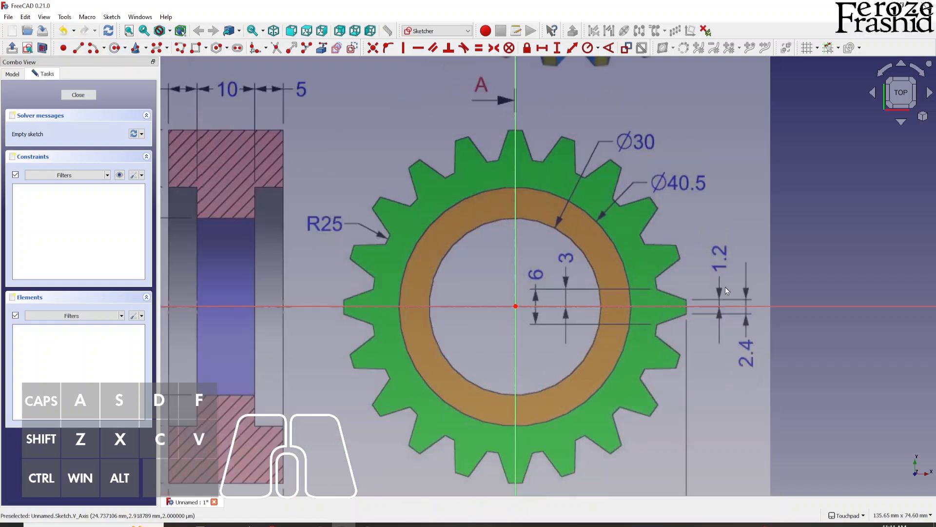
scroll(644, 299, "up", 1)
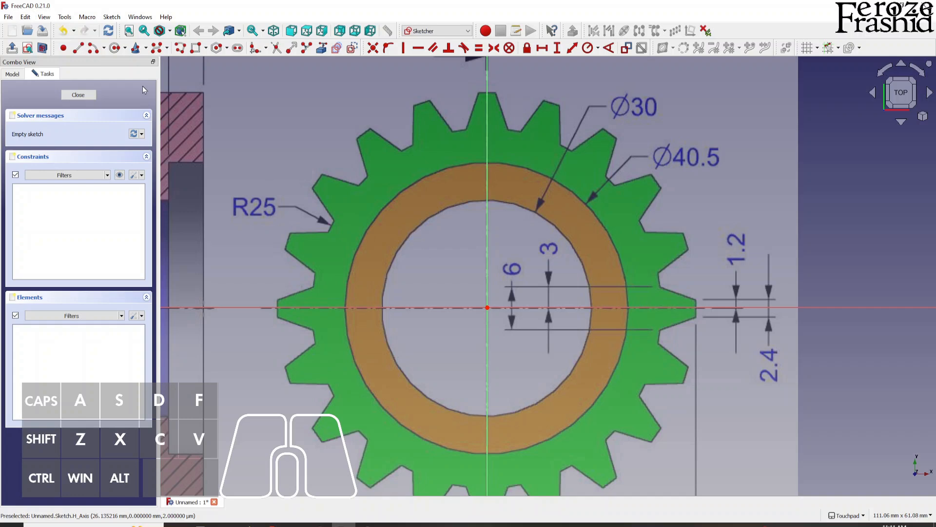
left_click(104, 48)
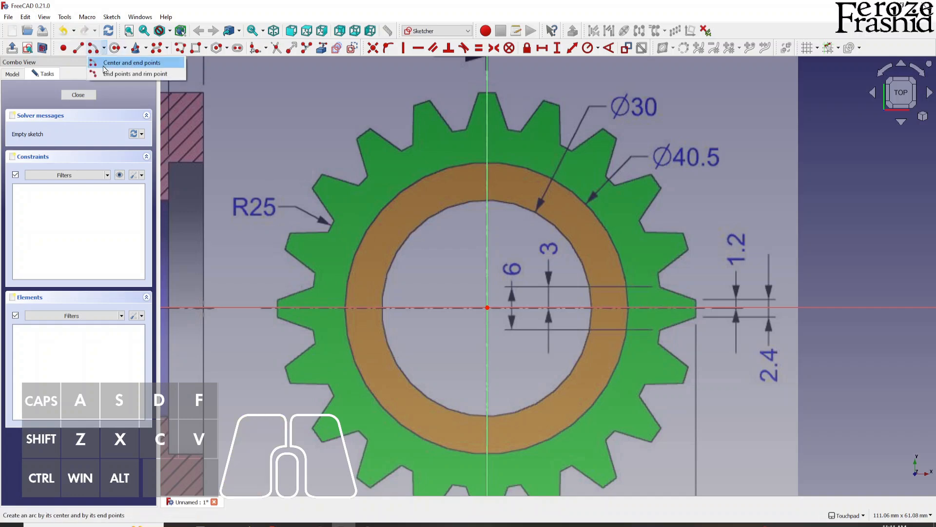
left_click(104, 65)
left_click(488, 308)
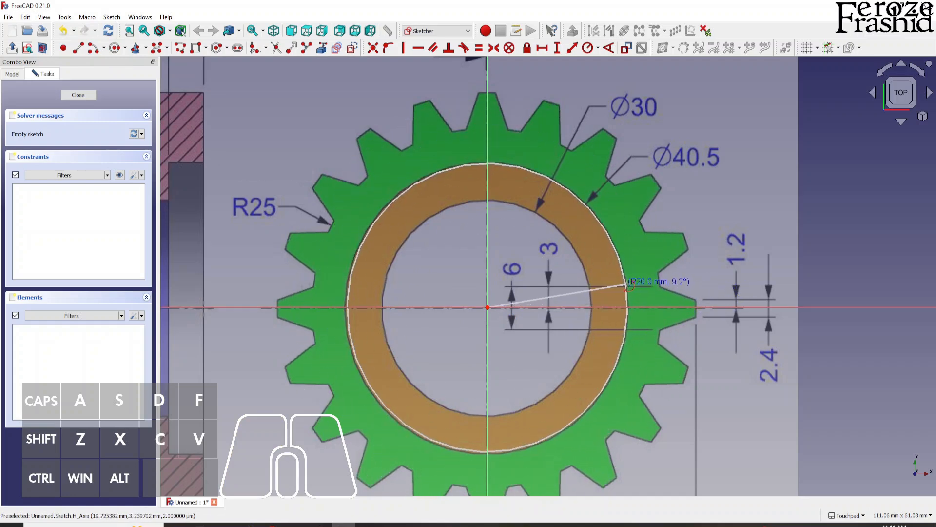
left_click(629, 290)
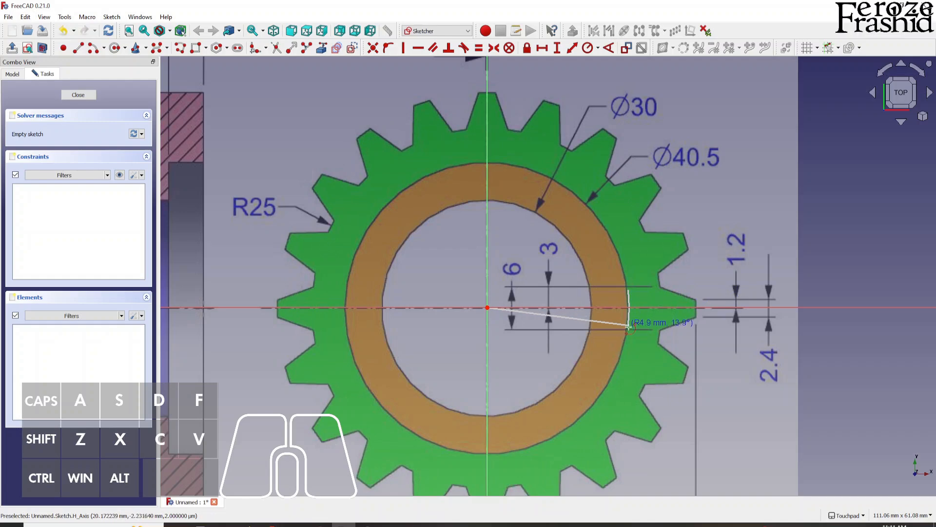
left_click(628, 330)
Draw two outward-slanting lines about 4.4 mm long from the base arc's ends towards the tooth roots
left_click(78, 48)
scroll(677, 350, "up", 2)
left_click(603, 320)
left_click(651, 332)
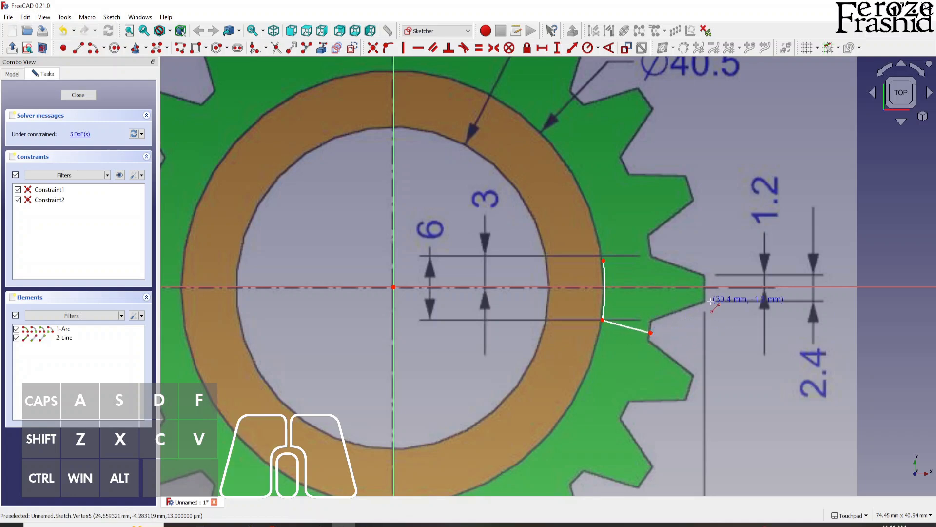
left_click(604, 260)
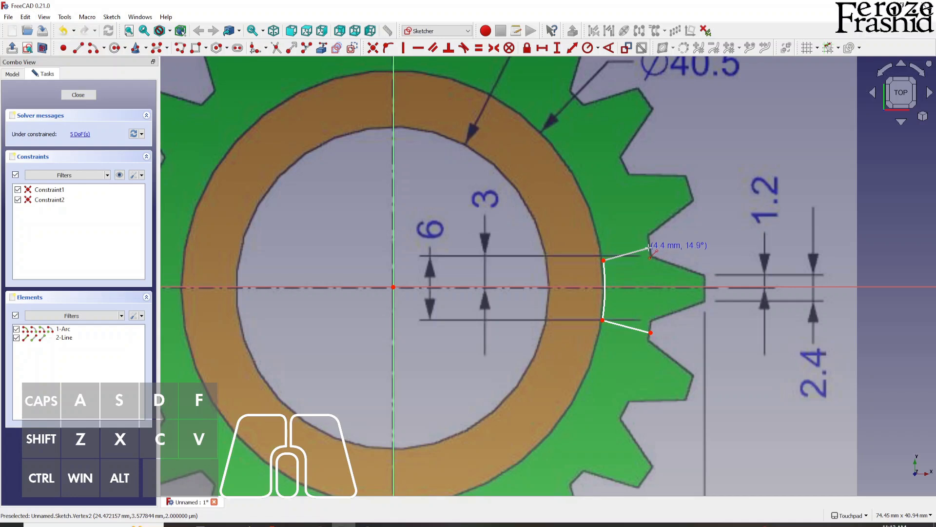
left_click(650, 248)
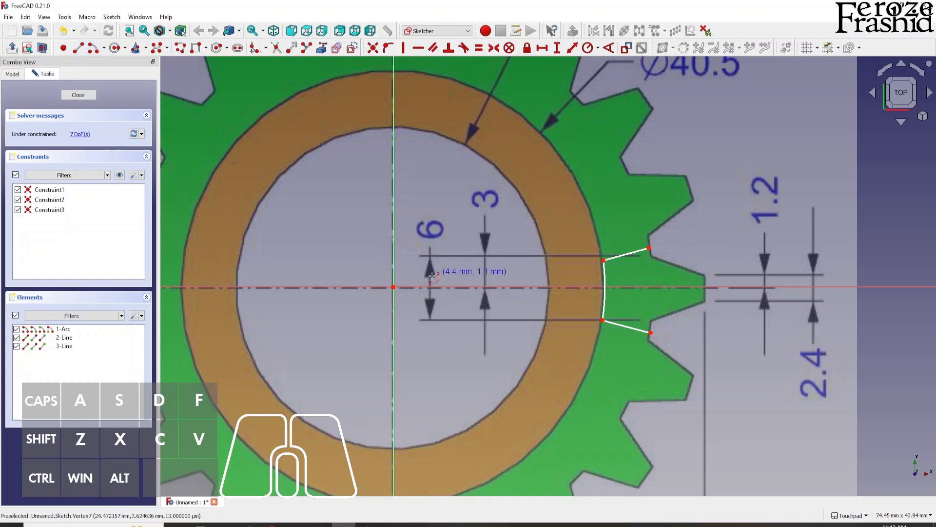
Draw the upper root arc centred on the origin, from the upper side line's outer end to the tooth flank
left_click(393, 287)
scroll(634, 267, "up", 3)
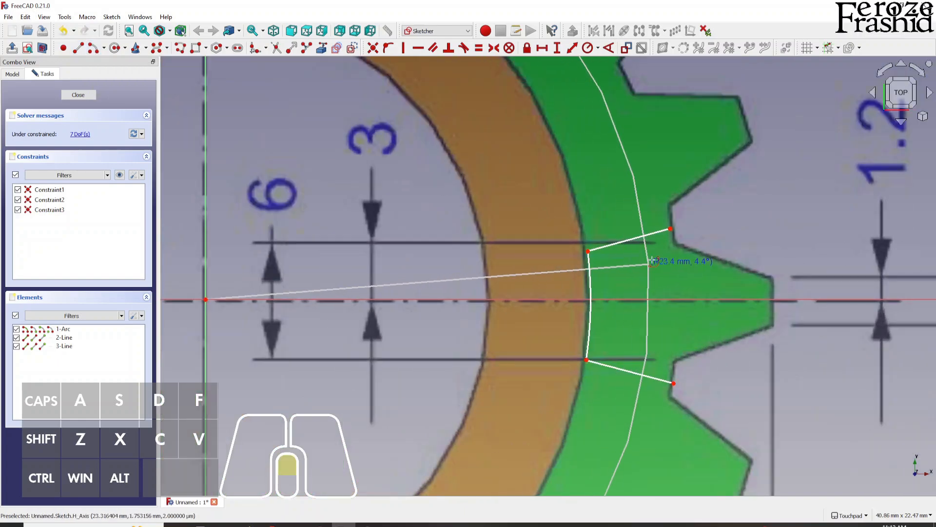
scroll(651, 264, "up", 1)
left_click(675, 222)
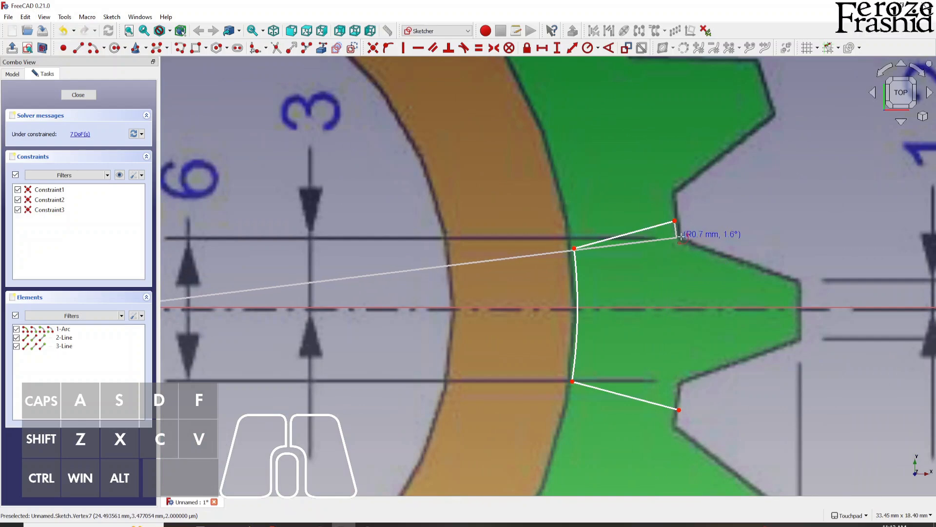
left_click(676, 241)
Draw the lower root arc centred on the origin, from the lower side line's outer end to the tooth flank
scroll(619, 327, "down", 2)
scroll(618, 327, "down", 1)
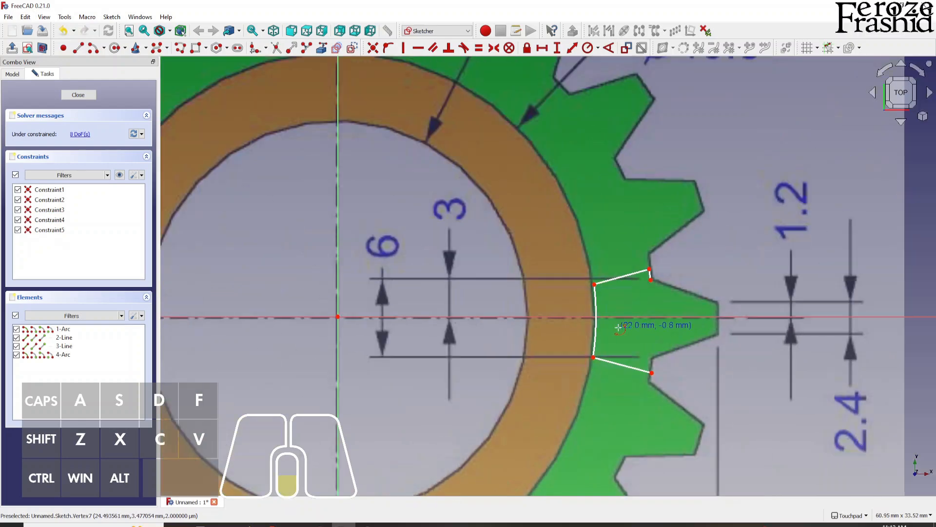
left_click(338, 317)
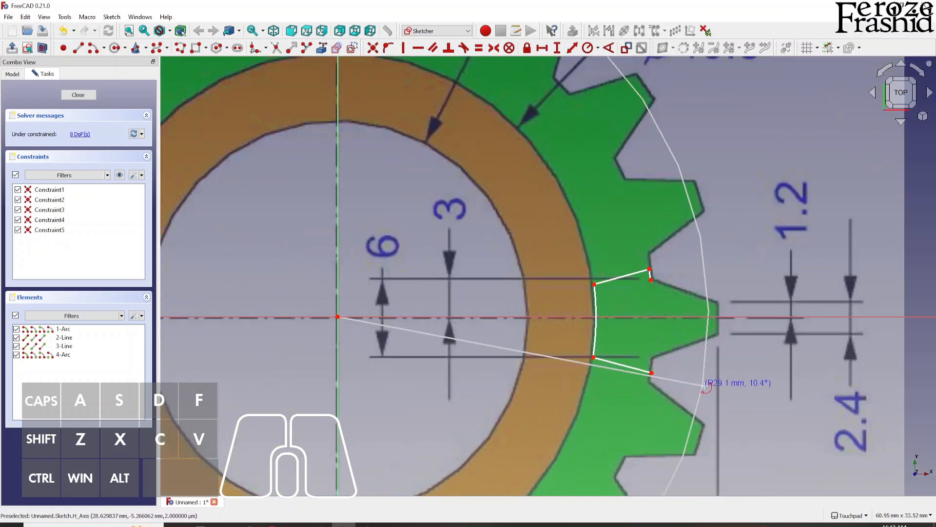
scroll(704, 385, "up", 3)
left_click(601, 355)
left_click(607, 319)
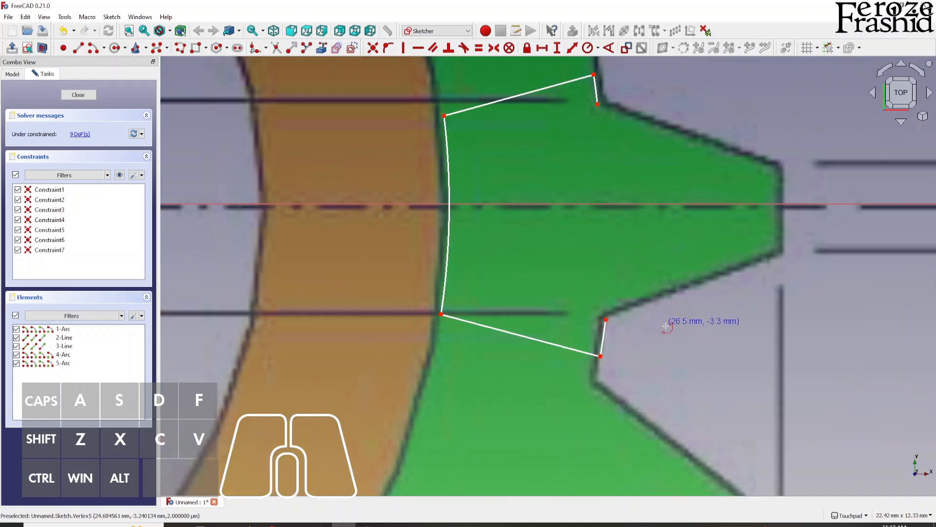
Draw the two tooth flank lines from the root arcs' free ends out to the corners of the tooth tip
scroll(666, 323, "down", 2)
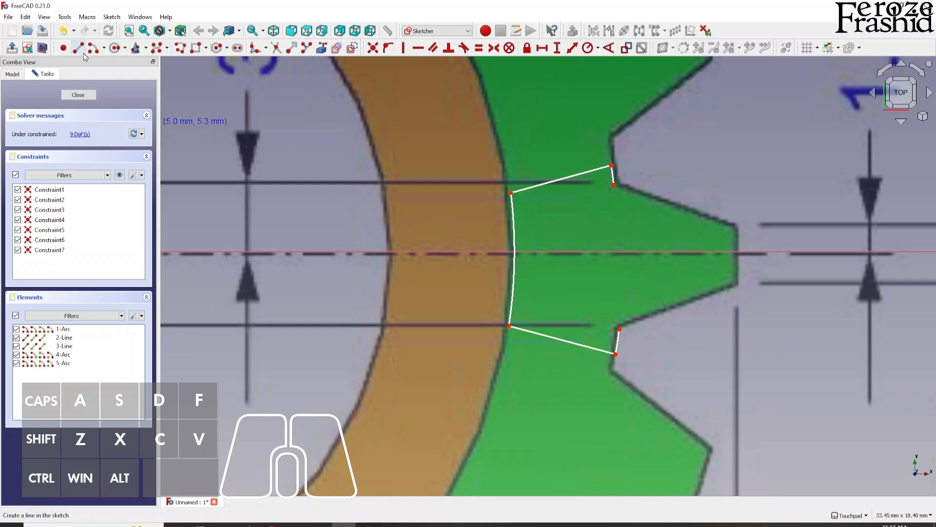
left_click(78, 48)
left_click(614, 185)
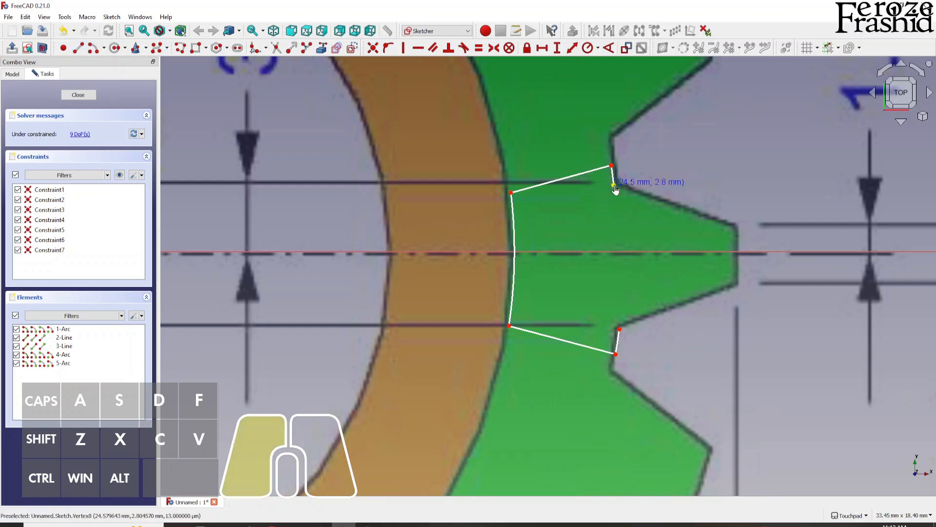
left_click(736, 224)
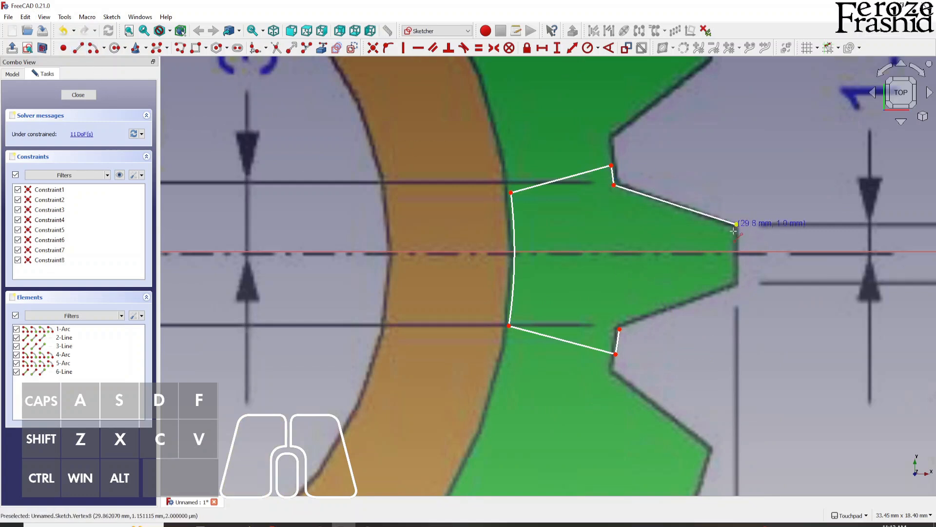
left_click(619, 329)
left_click(731, 287)
Close the tooth profile with an origin-centred tip arc of about 30 mm radius joining the outer ends of both flank lines
scroll(664, 312, "down", 5)
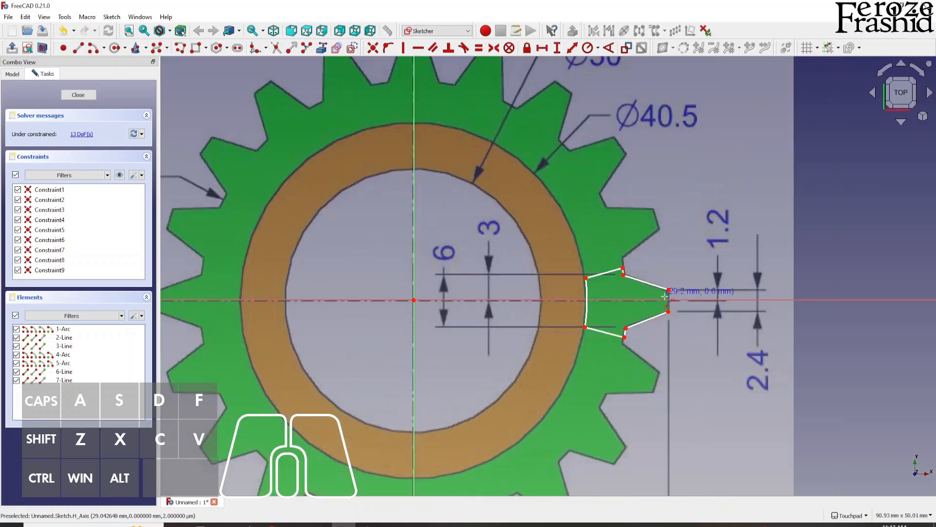
scroll(668, 305, "up", 3)
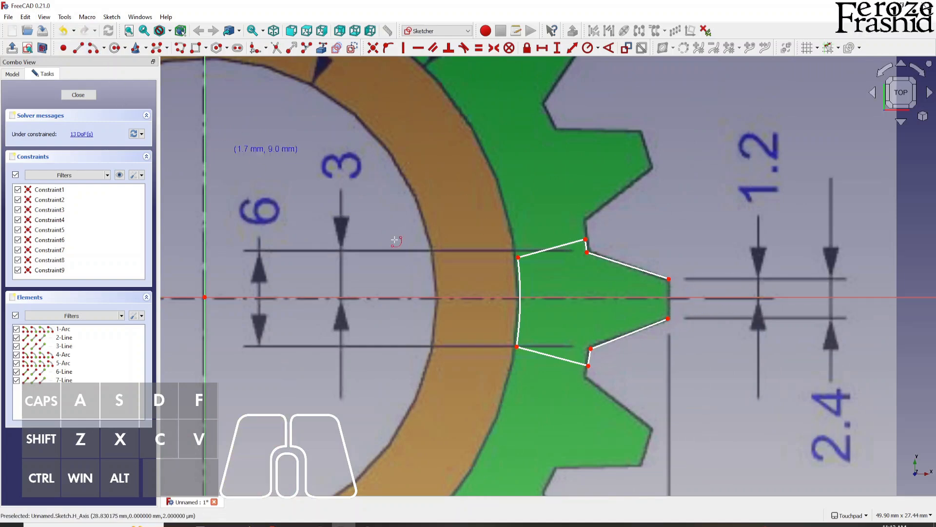
scroll(698, 343, "down", 2)
left_click(367, 312)
scroll(687, 330, "up", 3)
scroll(693, 332, "up", 3)
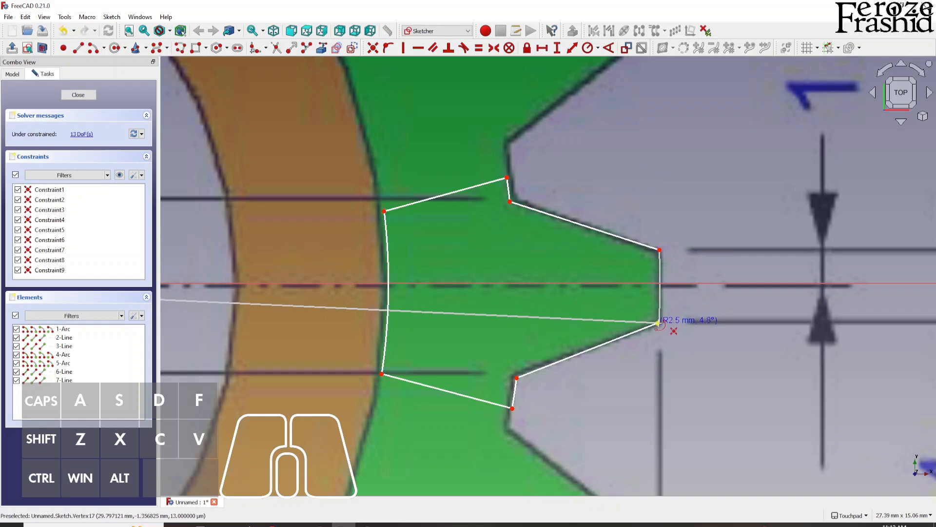
left_click(657, 323)
Shift the tooth's tip arc slightly to line it up with the outer tooth edge in the drawing
scroll(670, 257, "down", 2)
scroll(671, 255, "down", 5)
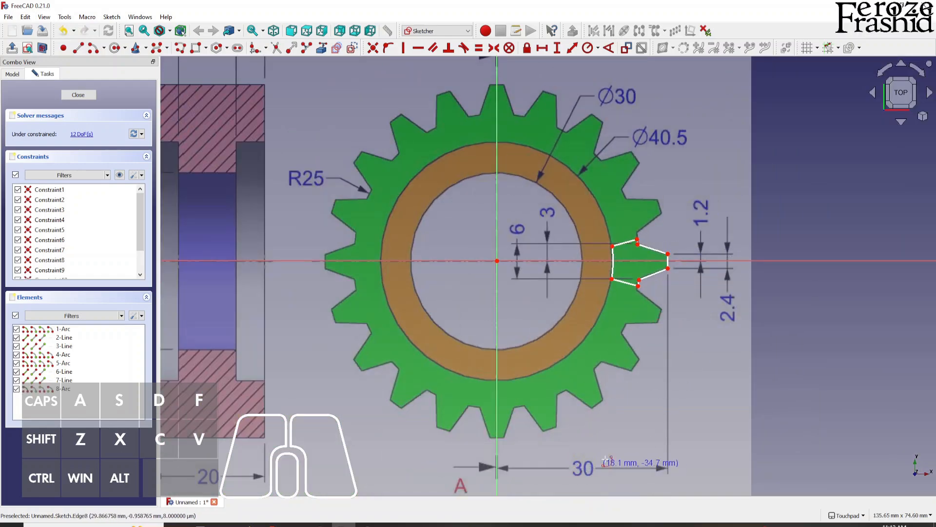
scroll(667, 268, "up", 2)
scroll(666, 269, "up", 2)
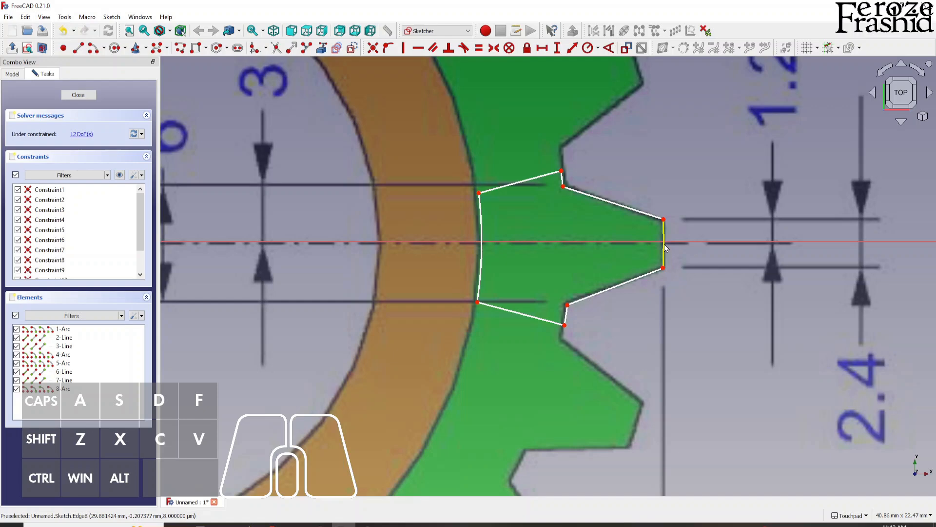
scroll(693, 185, "down", 4)
scroll(684, 211, "up", 3)
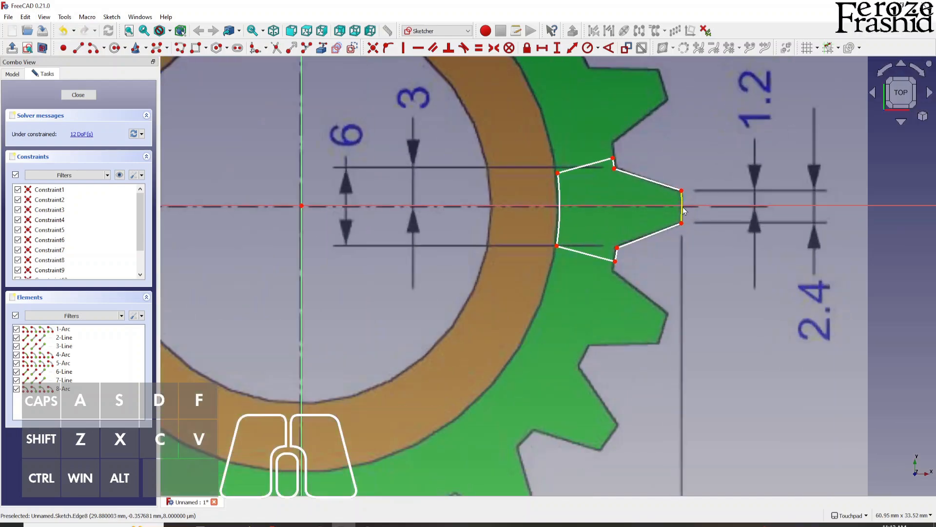
scroll(683, 206, "up", 4)
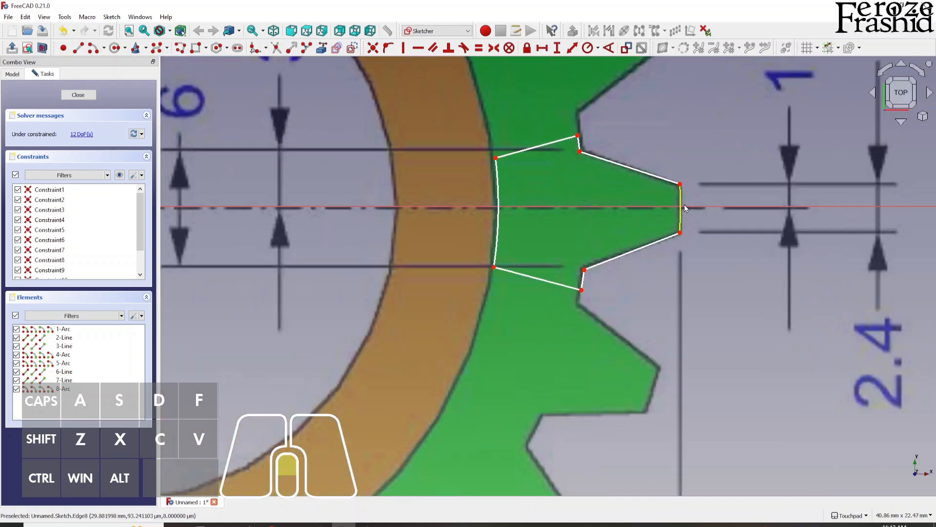
left_click_drag(676, 213, 679, 212)
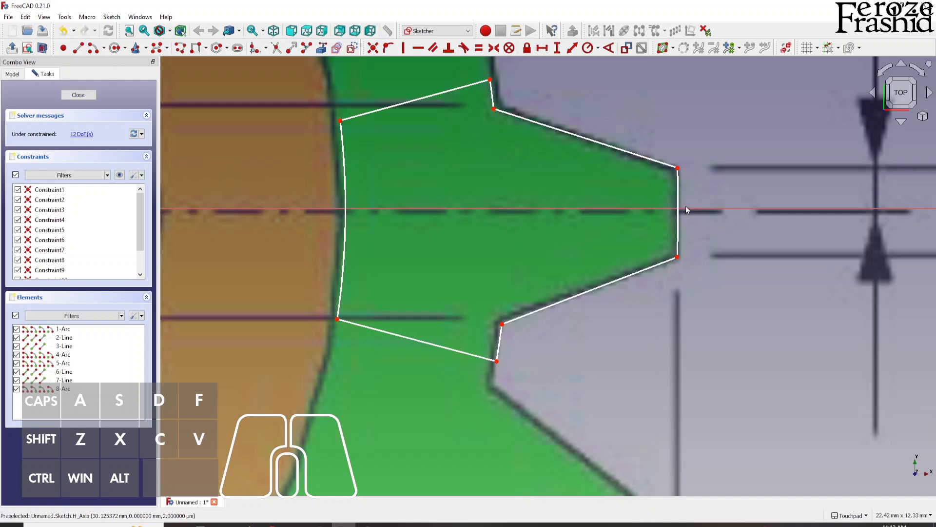
Move the point joining the upper side line and upper root arc to about (24.5, 3.7) mm
scroll(724, 211, "down", 5)
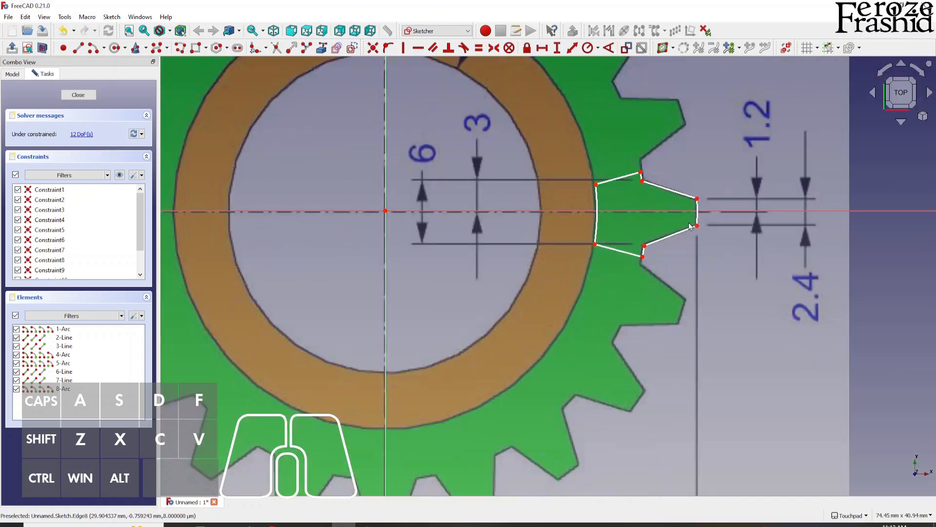
scroll(656, 221, "down", 4)
scroll(663, 217, "up", 4)
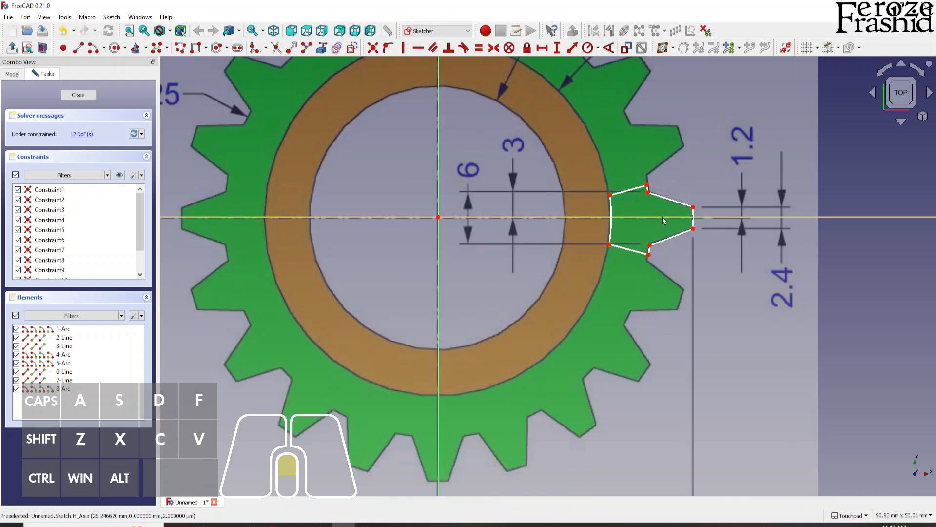
scroll(643, 181, "up", 2)
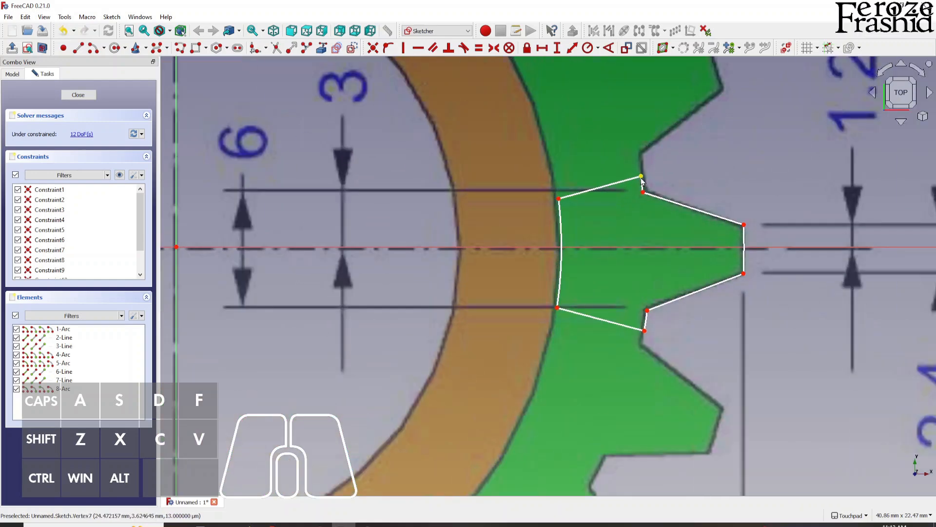
mouse_move(641, 179)
left_mouse_down()
mouse_move(640, 160)
mouse_move(642, 175)
left_mouse_up()
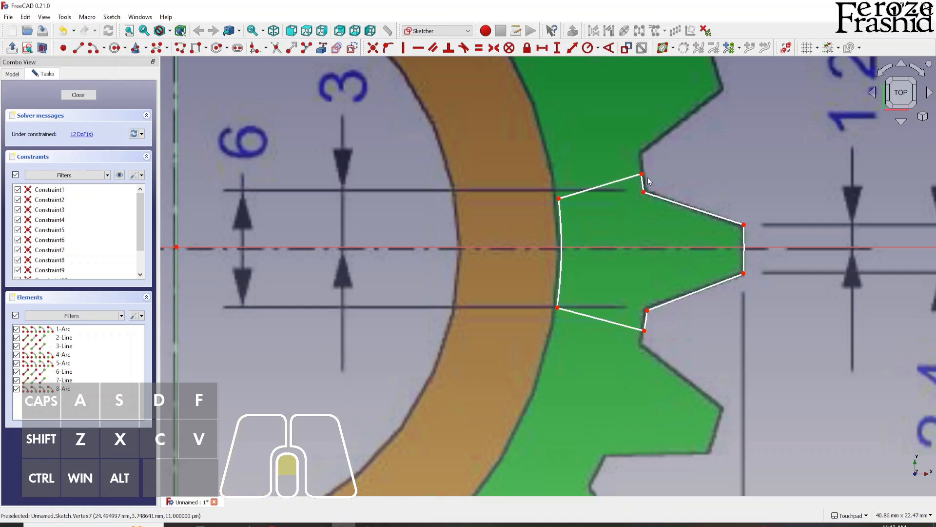
Adjust the corner joining the upper side line and upper root arc to fit the tooth gap in the drawing
scroll(647, 178, "up", 2)
scroll(675, 185, "down", 2)
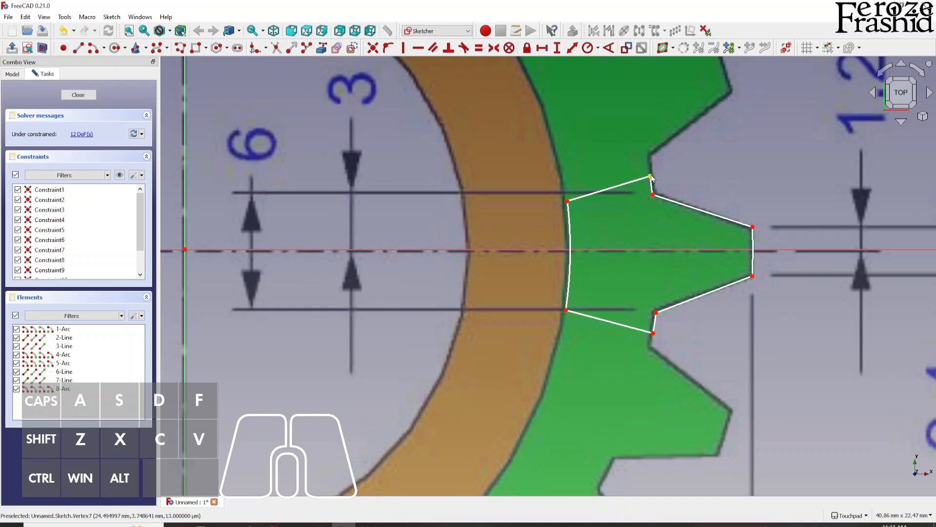
left_click_drag(652, 177, 649, 160)
scroll(693, 293, "down", 6)
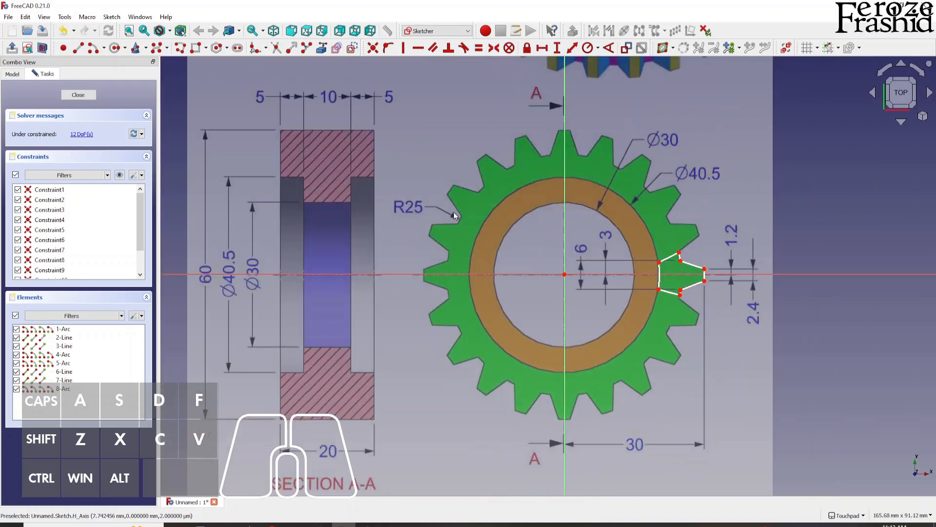
scroll(465, 218, "up", 2)
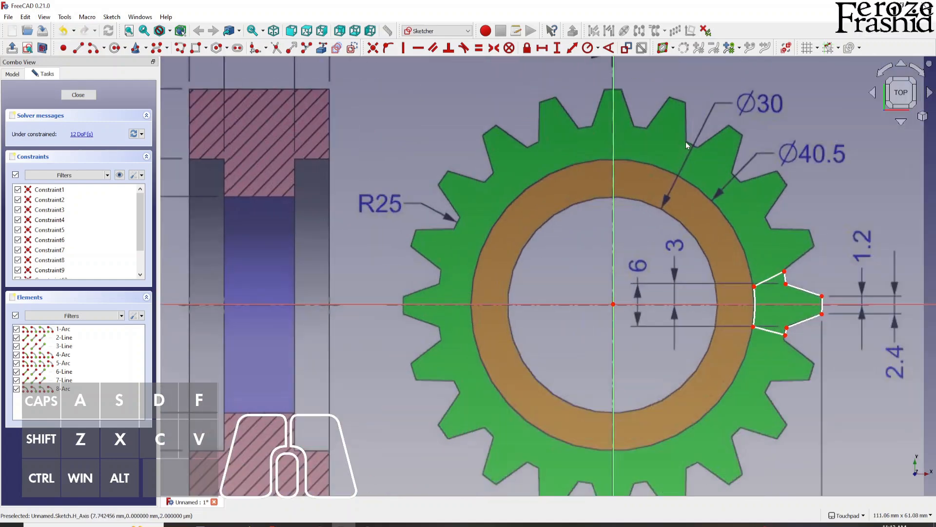
scroll(776, 260, "up", 5)
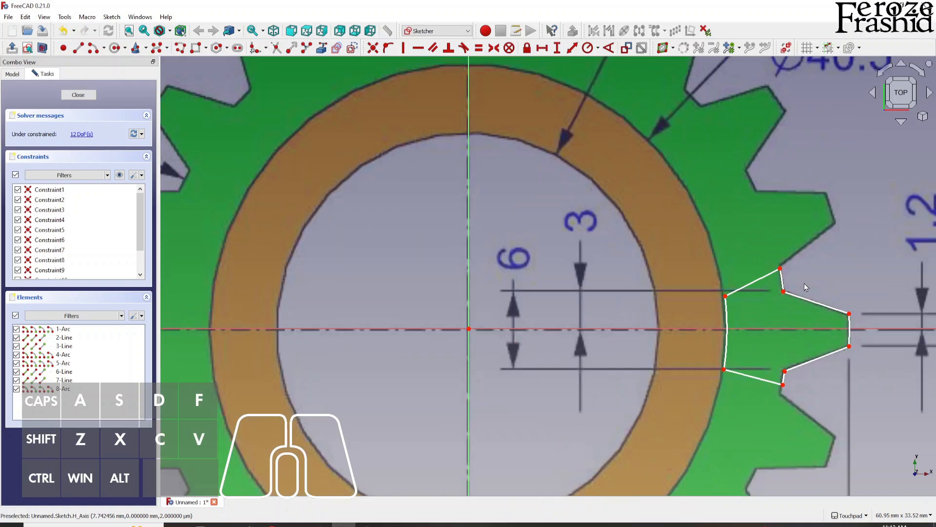
left_click_drag(773, 270, 774, 277)
scroll(680, 181, "down", 2)
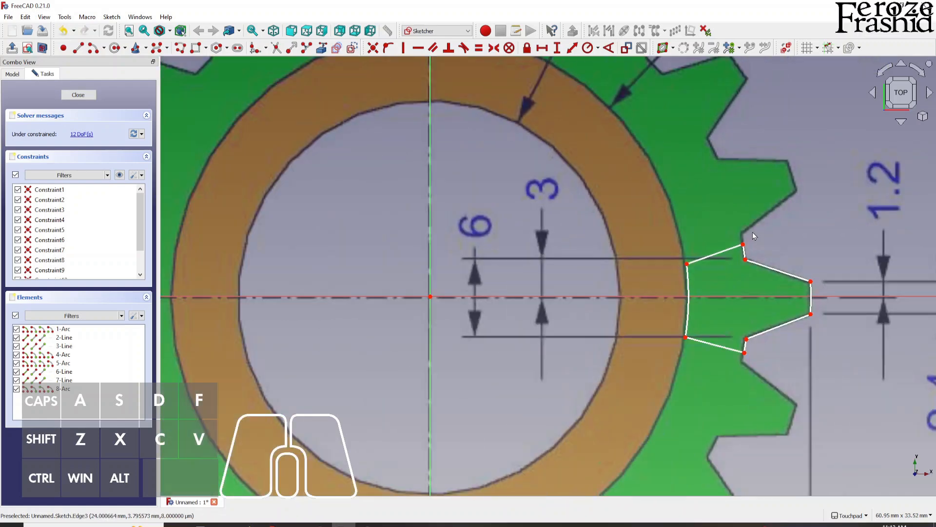
scroll(746, 244, "up", 3)
left_click_drag(735, 255, 734, 249)
left_click(735, 248)
mouse_move(734, 249)
left_mouse_down()
mouse_move(736, 257)
mouse_move(737, 246)
left_mouse_up()
scroll(742, 231, "down", 2)
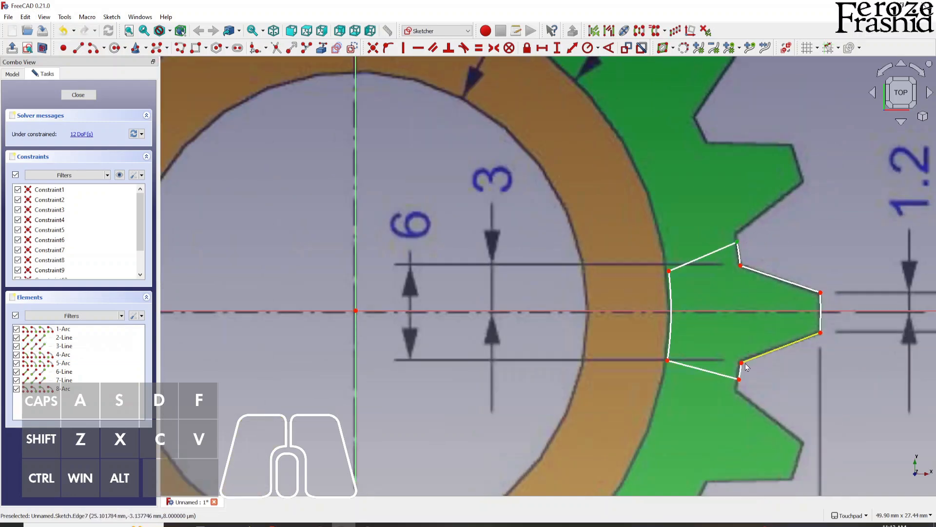
Move the corner joining the lower side line and lower root arc to about (24.5, -4.5) mm
left_click_drag(738, 379, 737, 384)
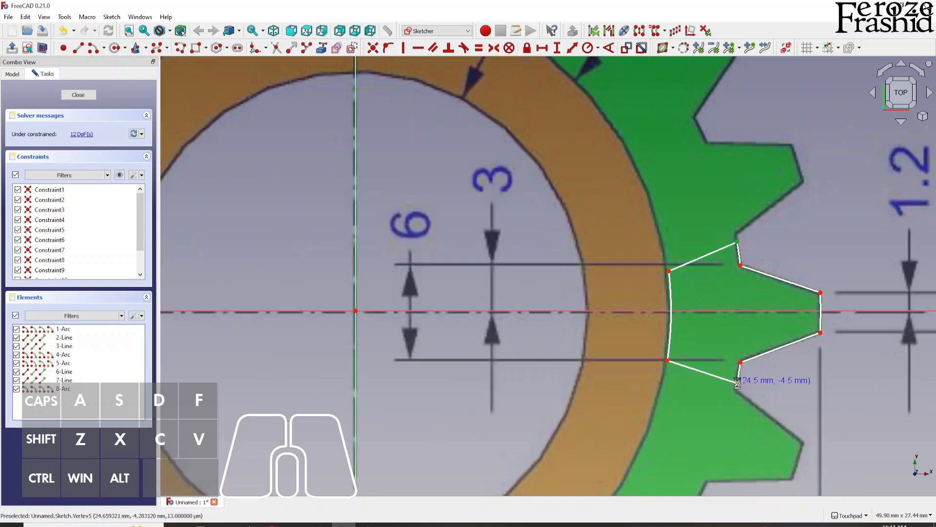
scroll(738, 220, "down", 4)
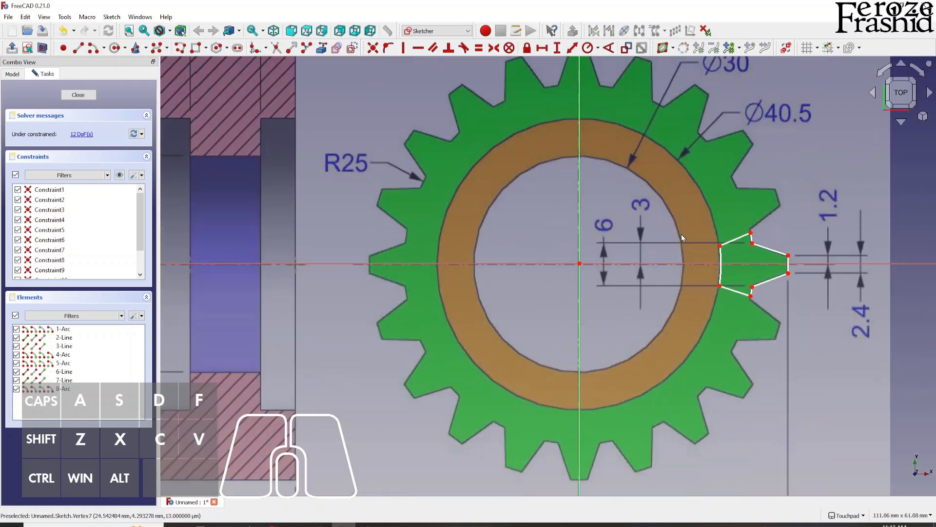
Move the profile's inner arc inward to the bore edge and constrain its radius to 15 mm
scroll(633, 348, "down", 2)
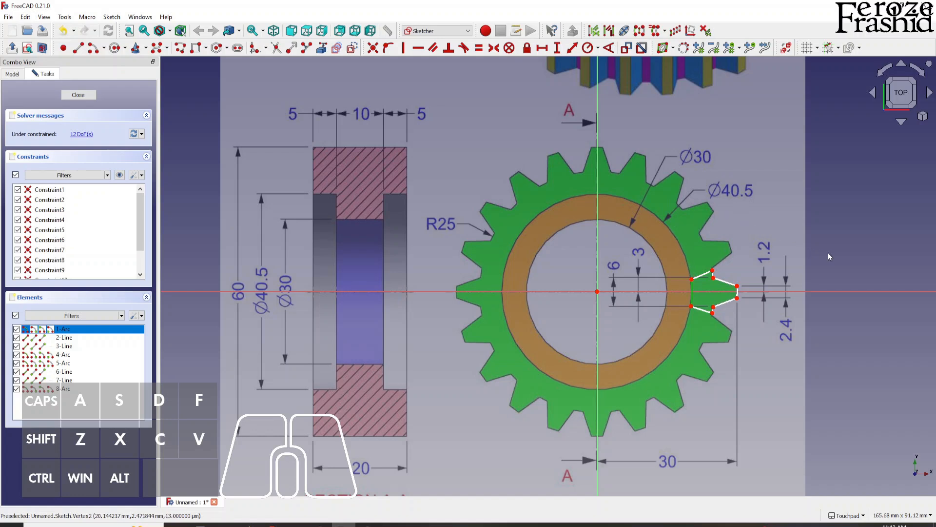
left_click_drag(692, 296, 668, 296)
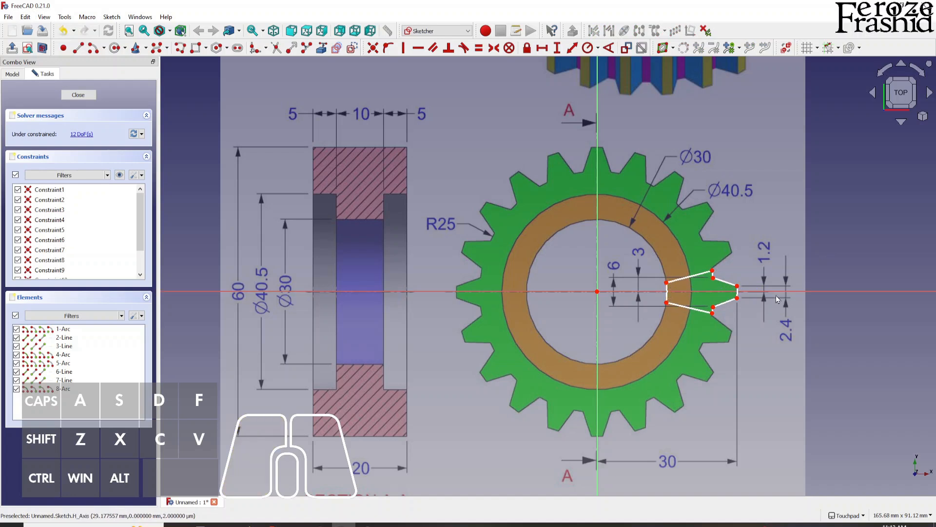
left_click(667, 295)
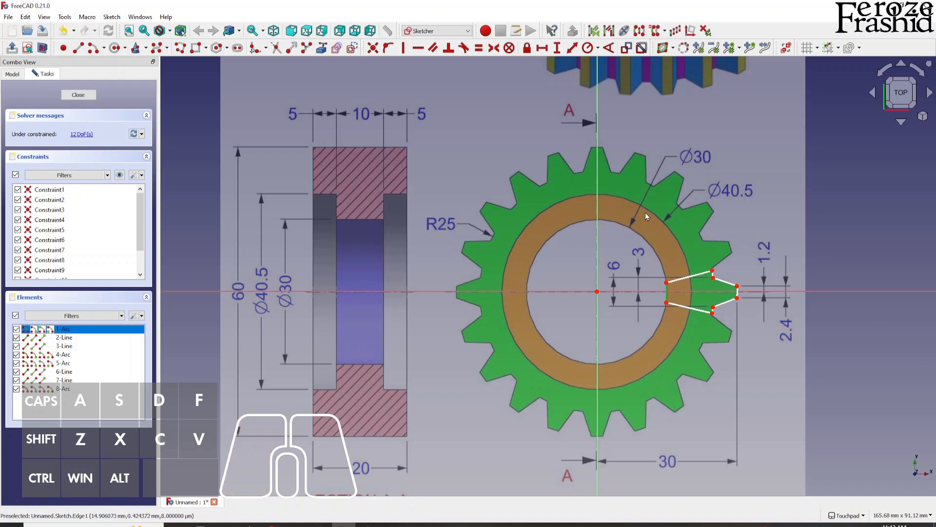
left_click(588, 48)
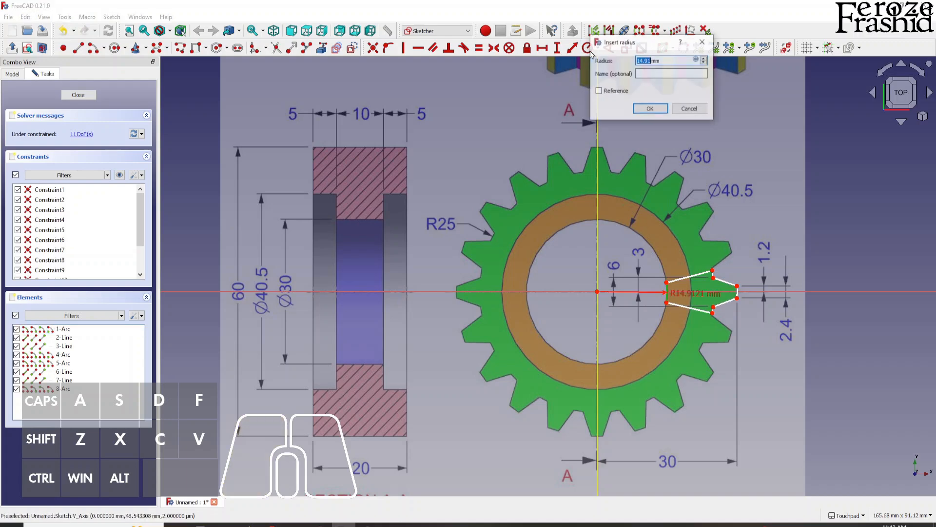
key("Return")
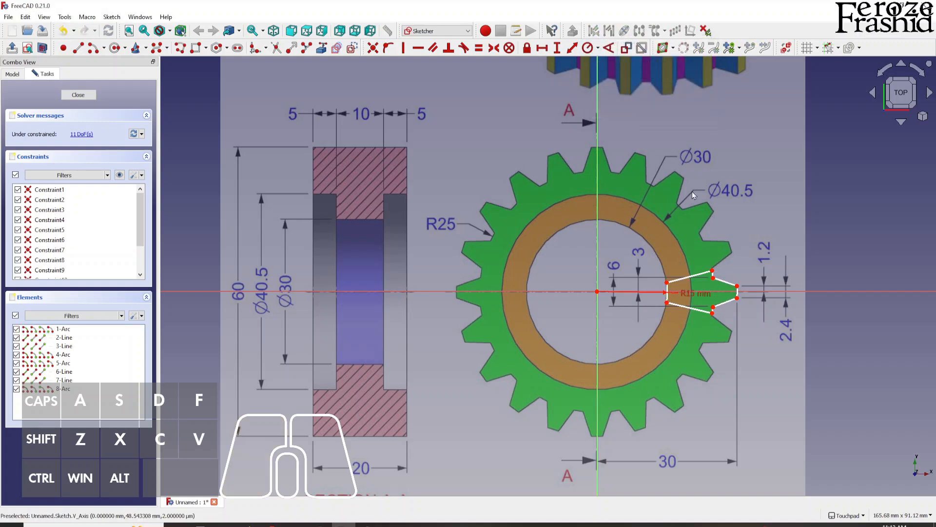
Apply an equal constraint between the upper and lower root arcs
scroll(721, 299, "up", 5)
left_click(721, 329)
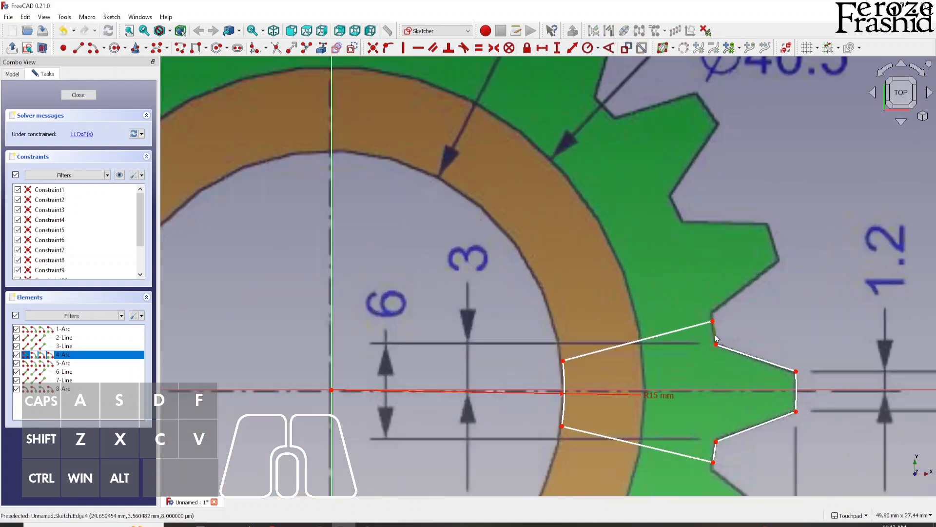
left_click(715, 452)
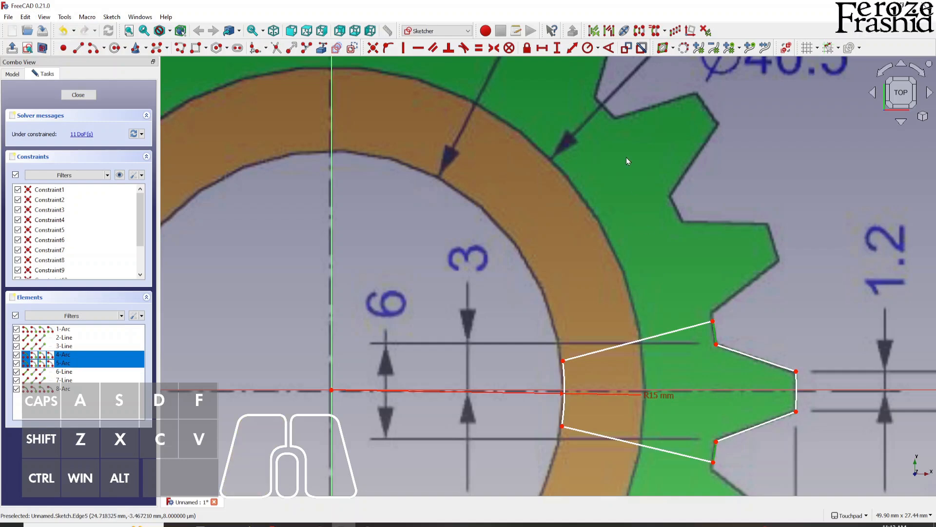
left_click(478, 47)
scroll(731, 286, "down", 4)
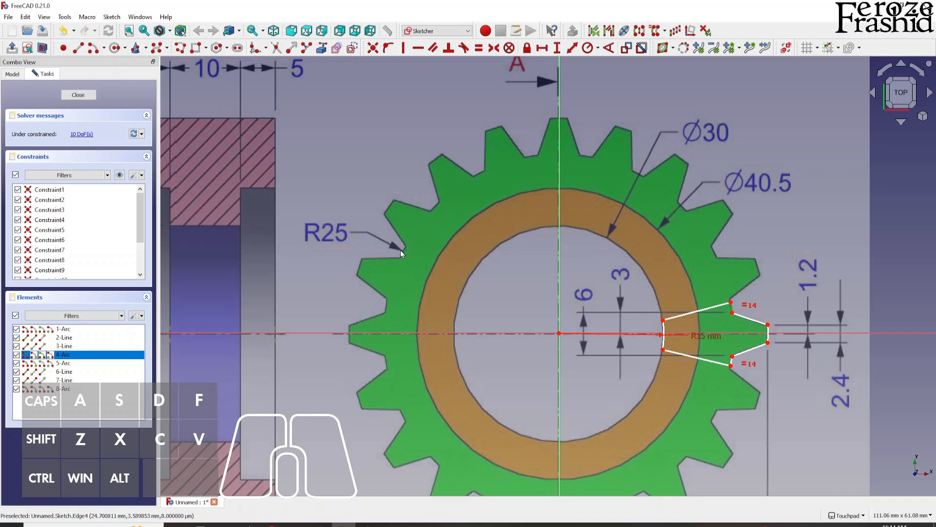
Try to apply a radius constraint to both root arcs together
key("5")
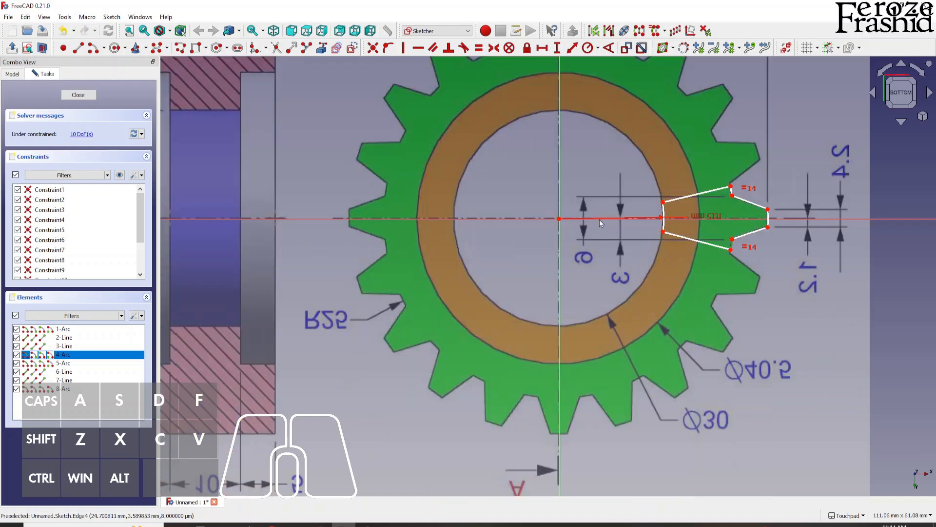
scroll(730, 192, "up", 3)
left_click(586, 48)
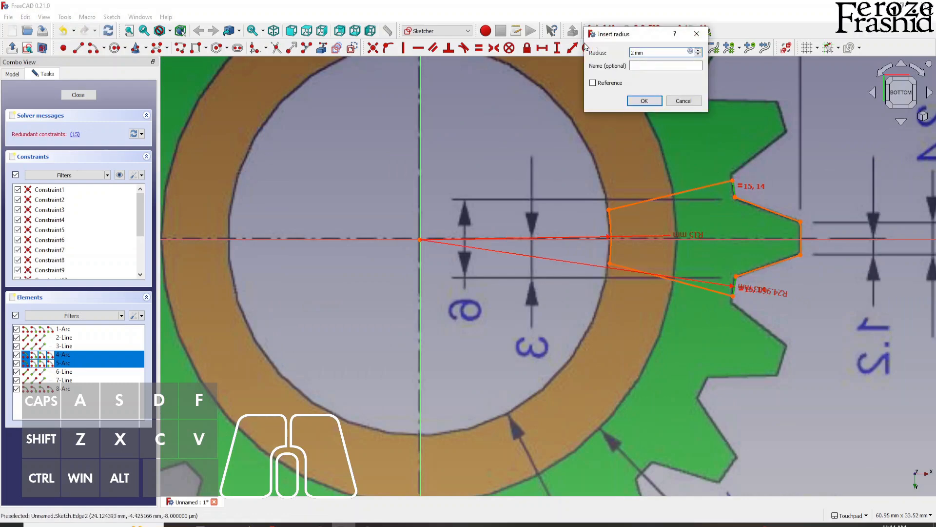
key("Return")
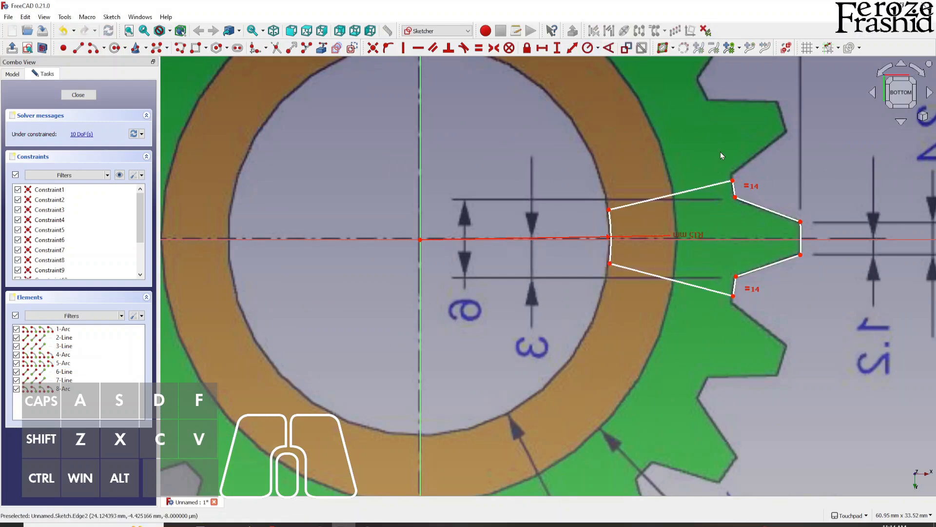
Constrain one of the two equal root arcs to a 25 mm radius and move both radius labels inside the bore
left_click_drag(735, 192, 736, 192)
left_click(734, 184)
left_click(589, 52)
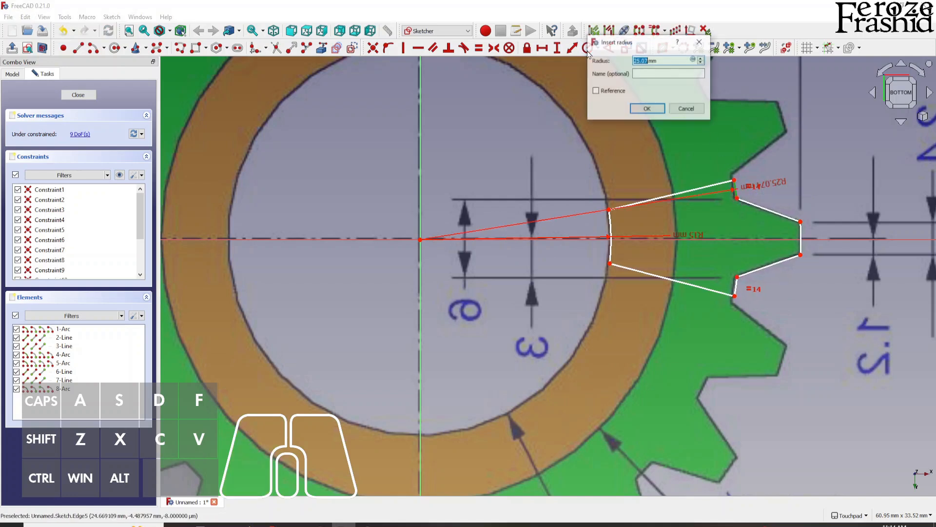
key("Return")
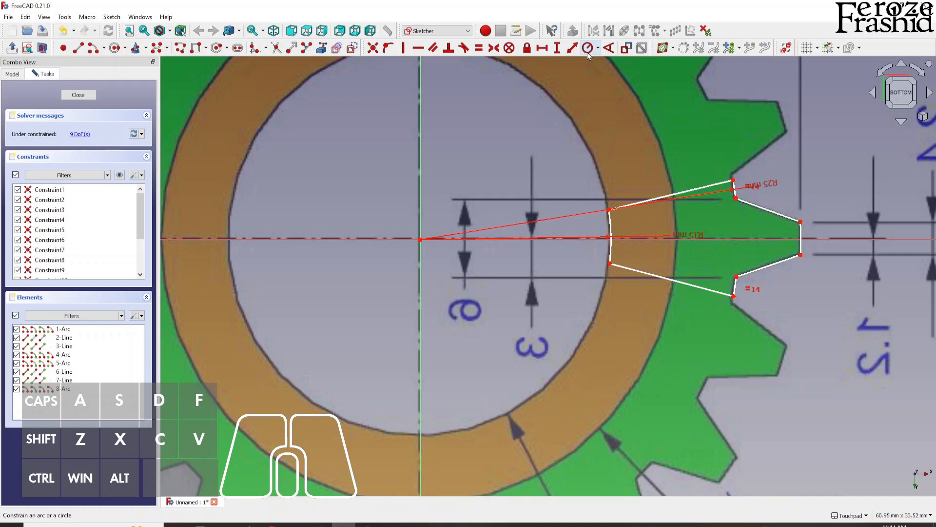
left_click_drag(769, 188, 571, 229)
left_click_drag(690, 235, 564, 238)
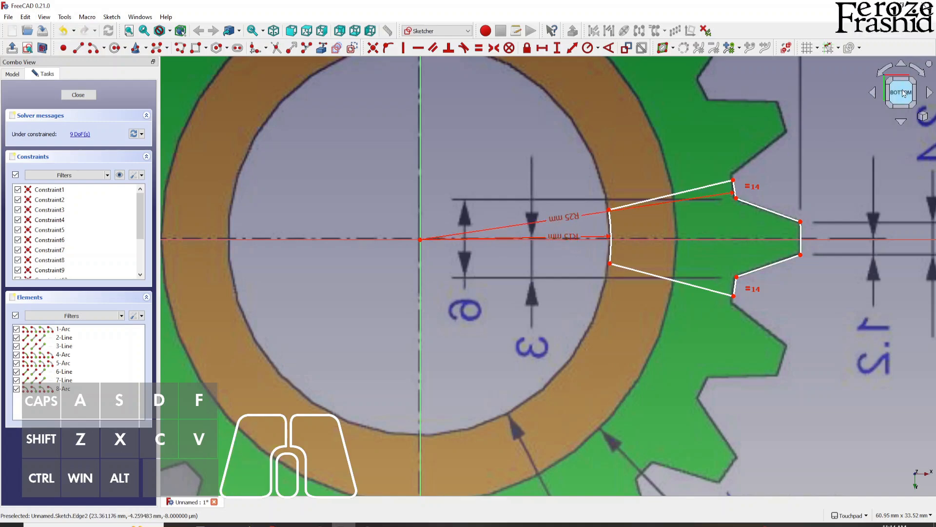
Return to the top view and vertically align the two points where the root arcs meet the tooth flanks
left_click(903, 68)
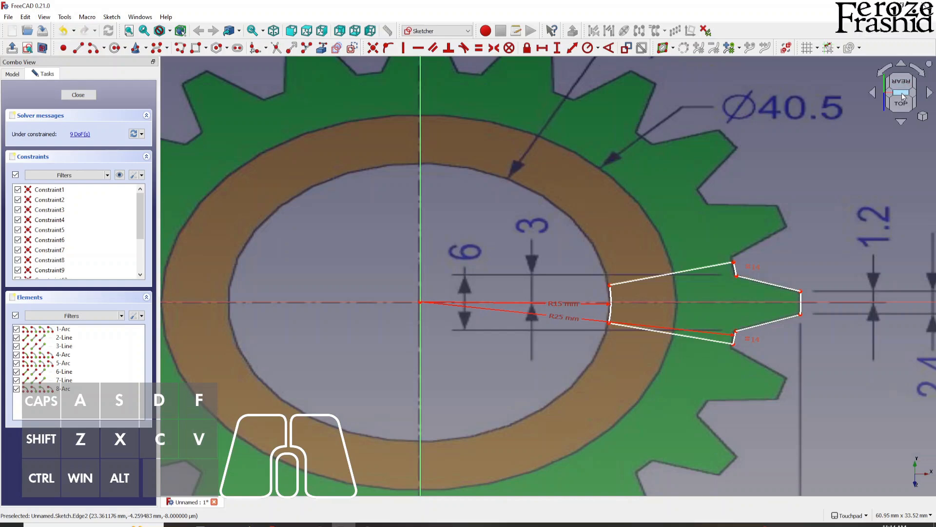
scroll(677, 143, "down", 1)
scroll(722, 304, "up", 1)
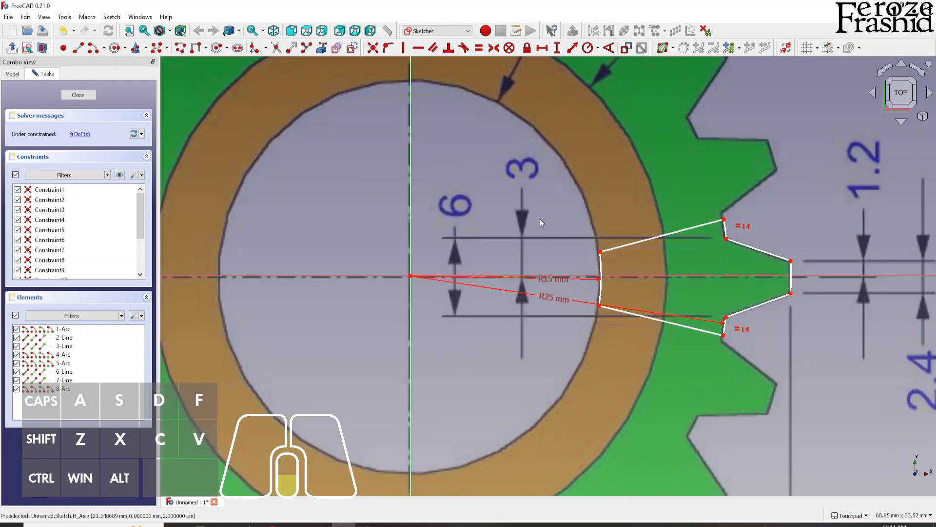
scroll(540, 219, "down", 2)
scroll(682, 251, "up", 2)
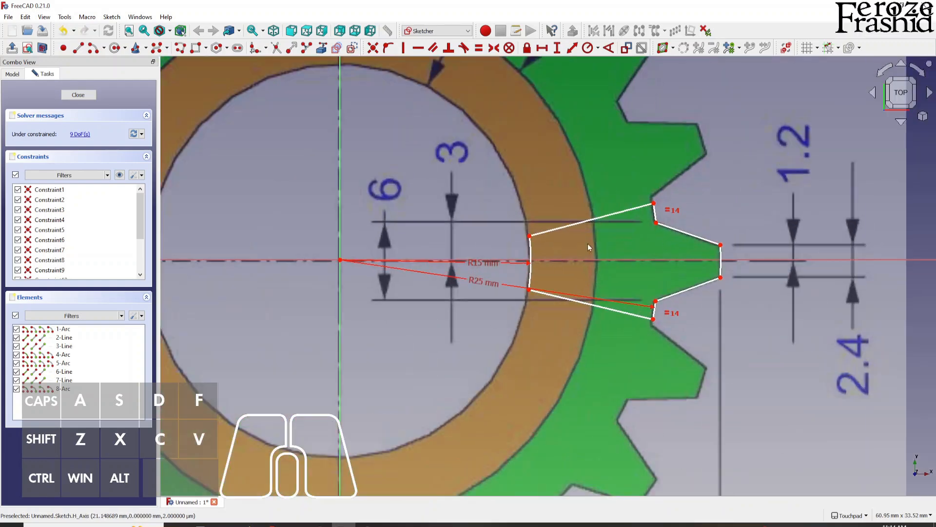
left_click(656, 224)
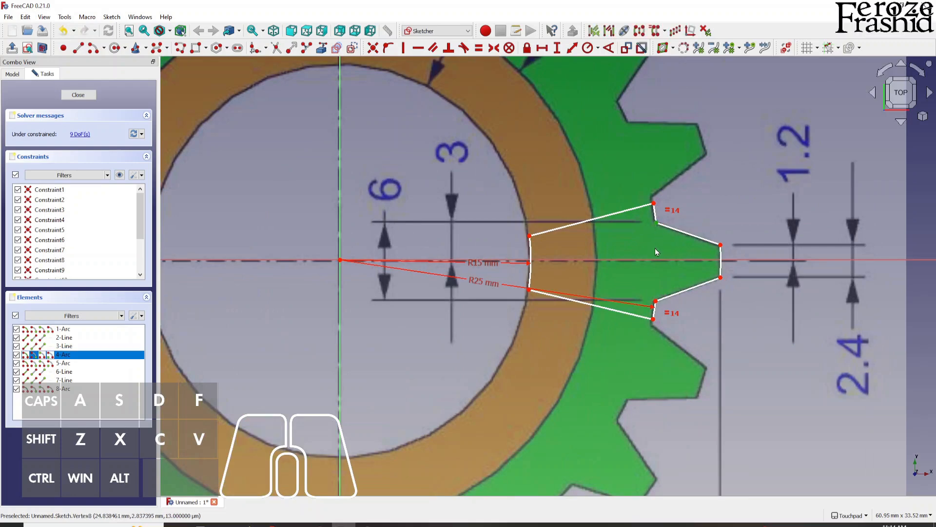
left_click(656, 302)
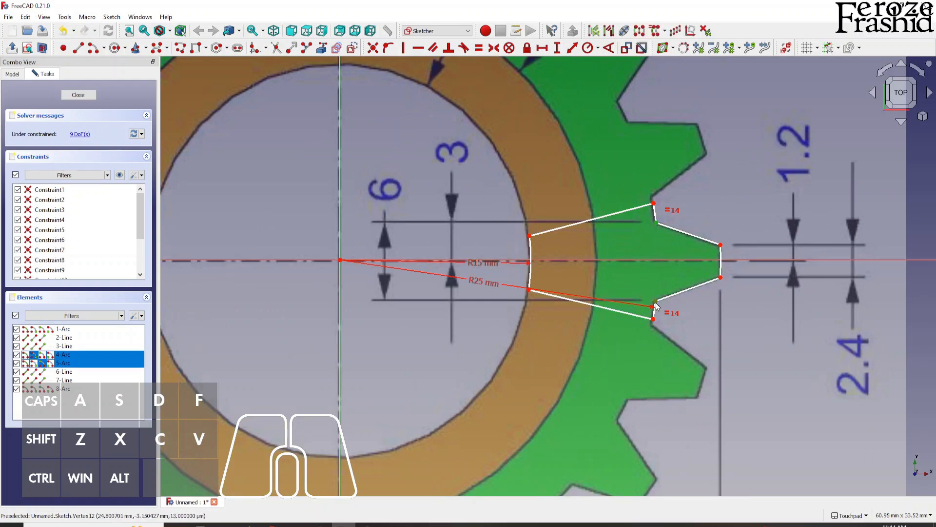
left_click(402, 48)
Try to make the root arcs' flank-side endpoints symmetric about the horizontal axis, and undo it
left_click(656, 223)
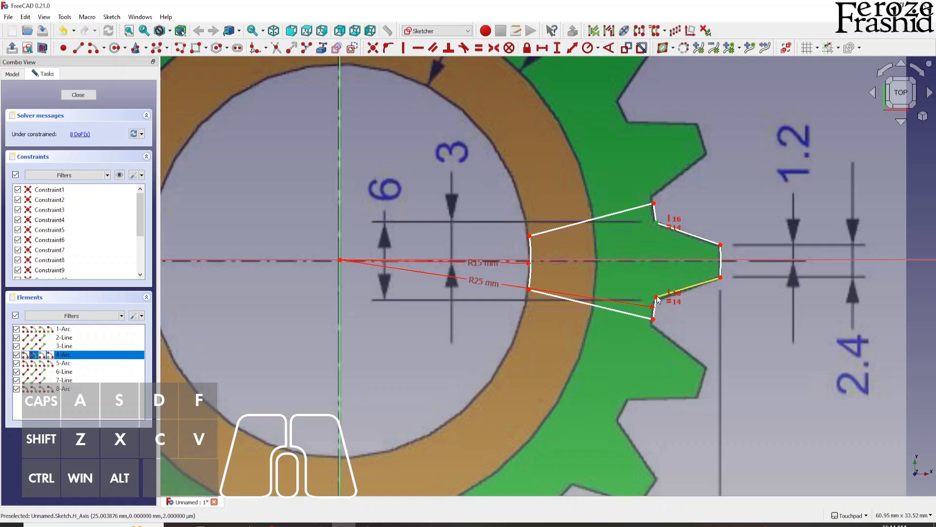
left_click(656, 298)
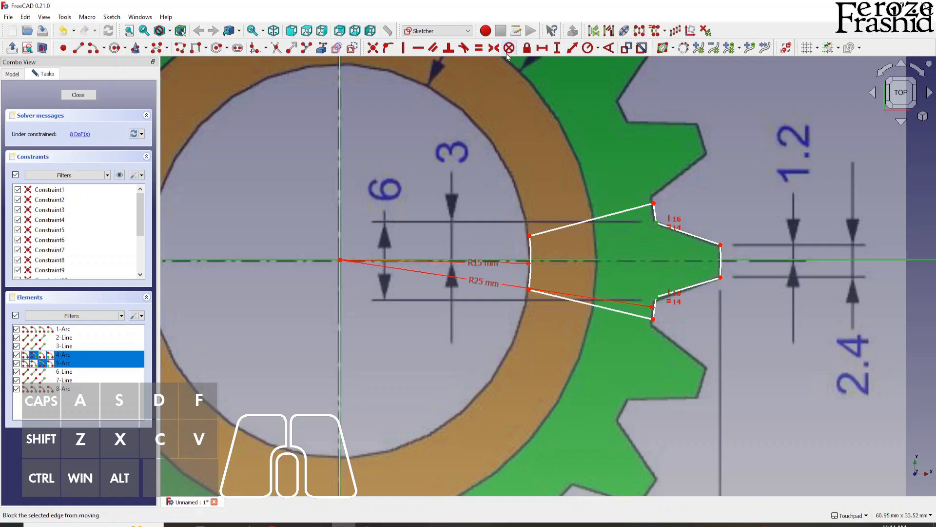
left_click(494, 48)
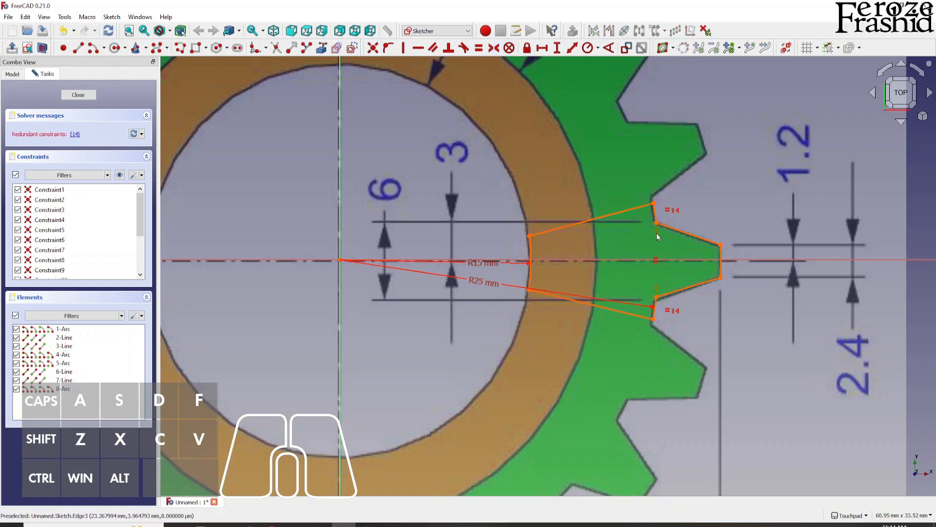
key("ctrl+z")
Constrain the vertical distance between the root arcs' flank-side endpoints to 6 mm
mouse_move(656, 223)
left_mouse_down()
mouse_move(658, 238)
mouse_move(657, 220)
left_mouse_up()
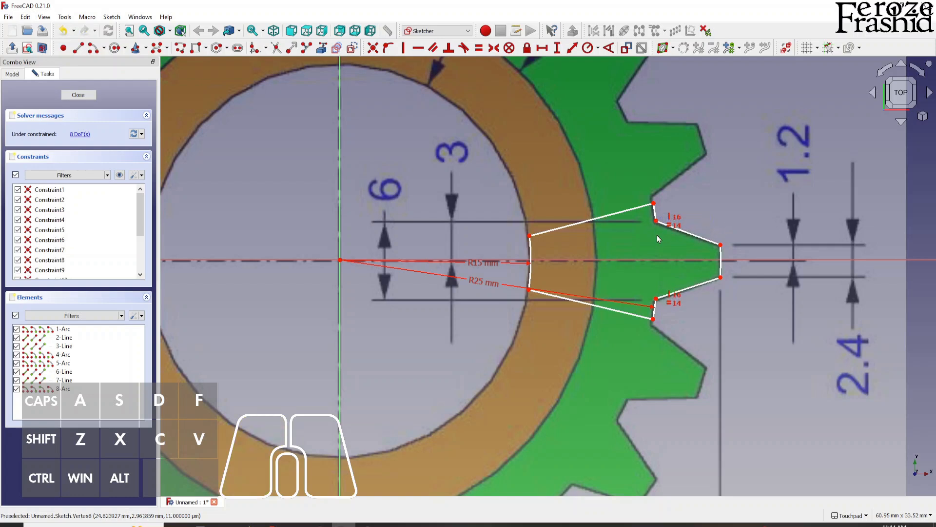
left_click(655, 301)
left_click(655, 220)
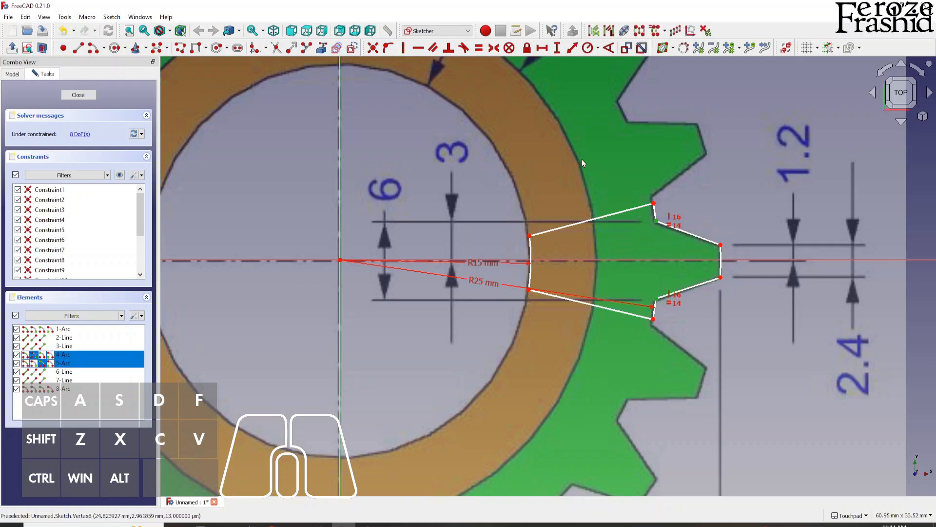
left_click(556, 48)
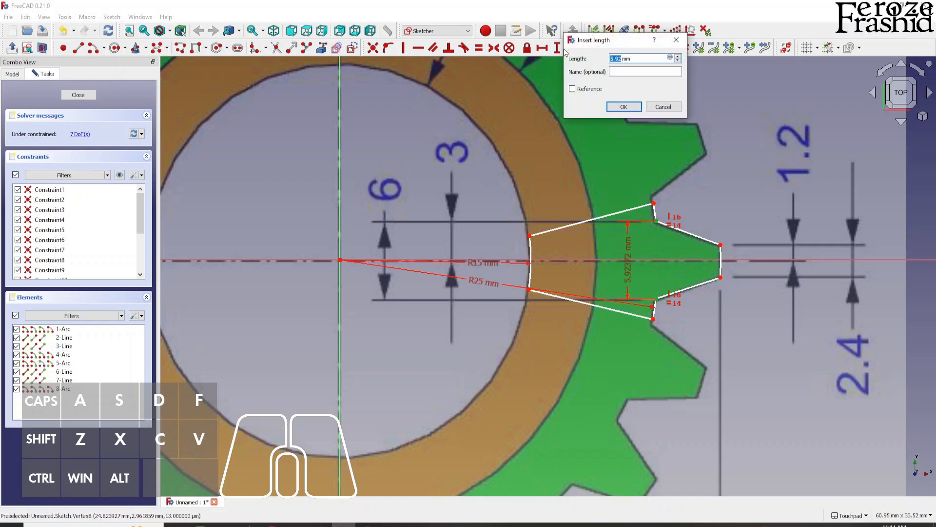
type("6")
key("Return")
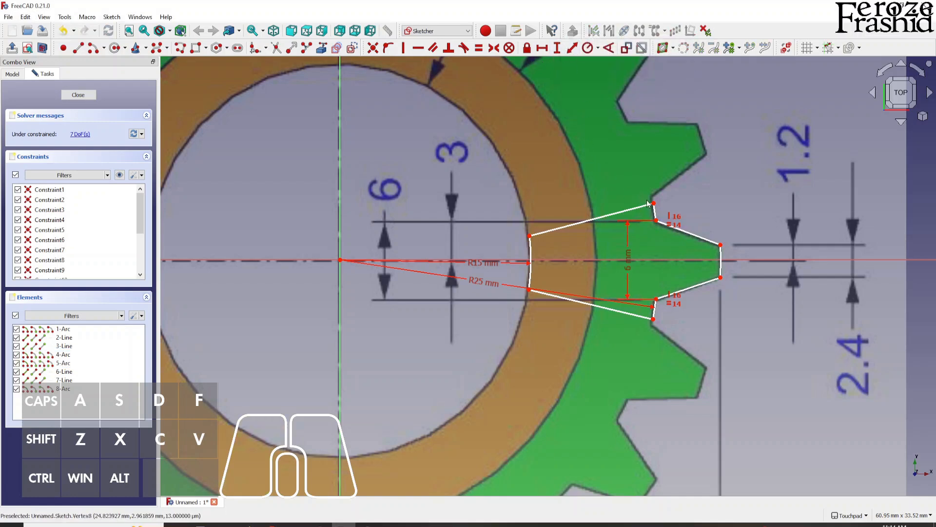
Vertically align the two points where the root arcs meet the long side lines running in to the bore
left_click_drag(654, 204, 654, 204)
left_click(653, 318)
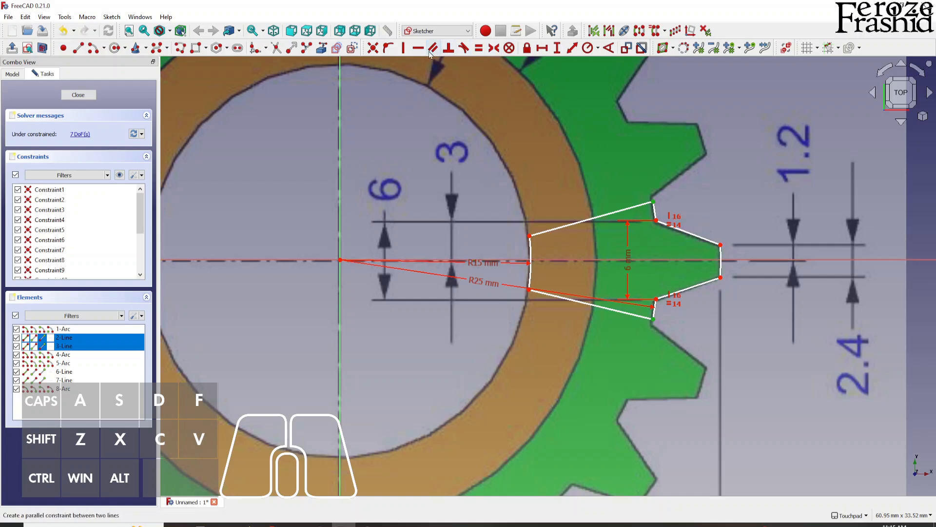
left_click(403, 49)
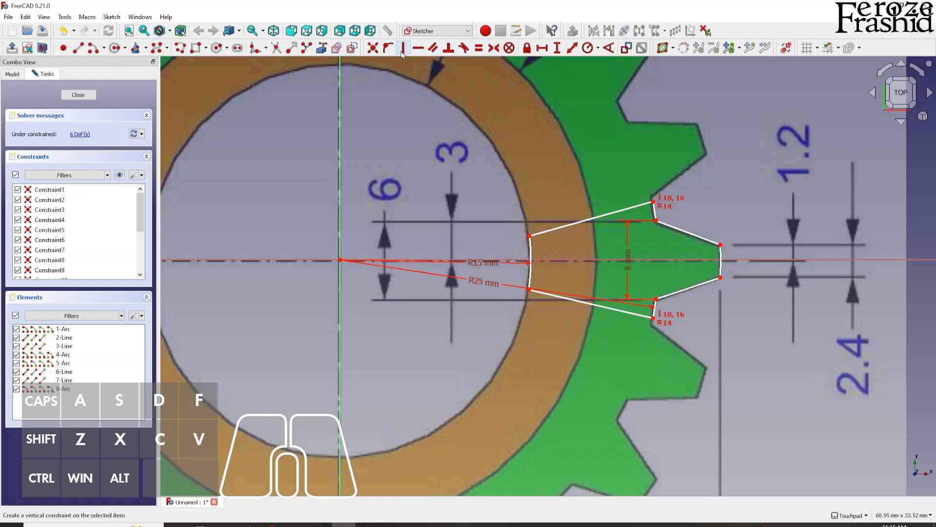
Constrain the vertical distance between the root arcs' endpoints on the long side lines to 9 mm
left_click(653, 202)
left_click(654, 318)
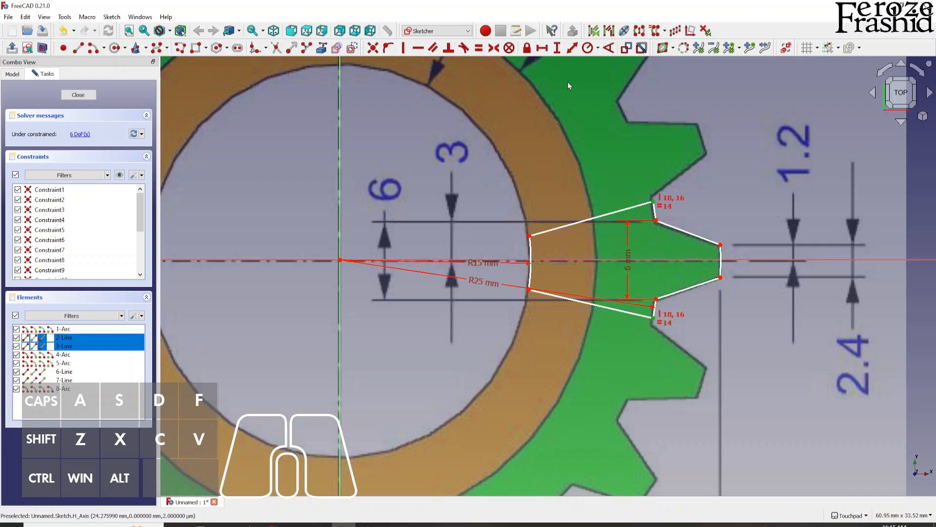
left_click(557, 47)
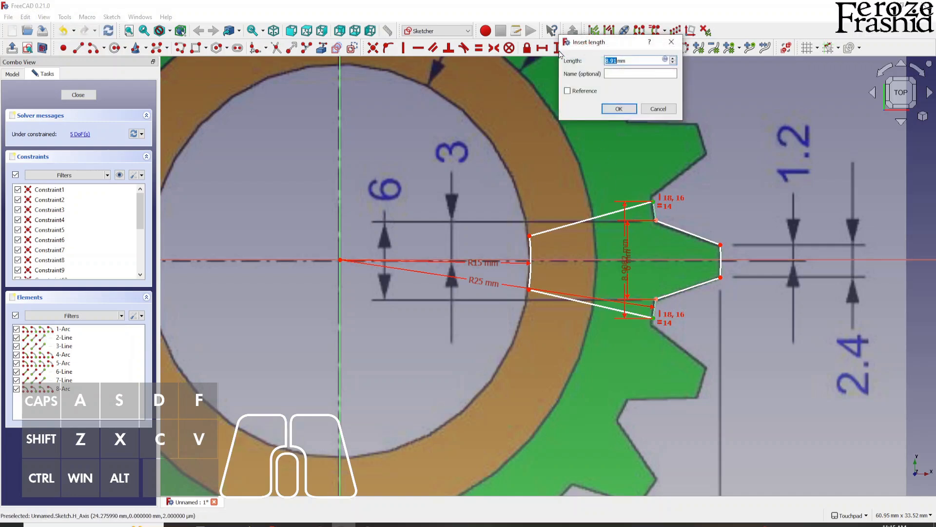
key("Return")
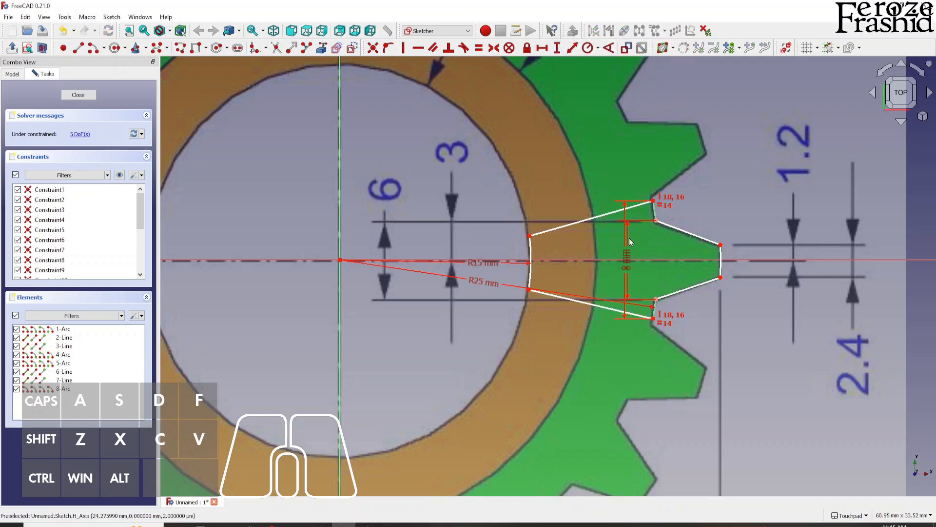
Constrain both long side lines of the profile to point at the origin using point-on-object constraints
scroll(654, 215, "up", 3)
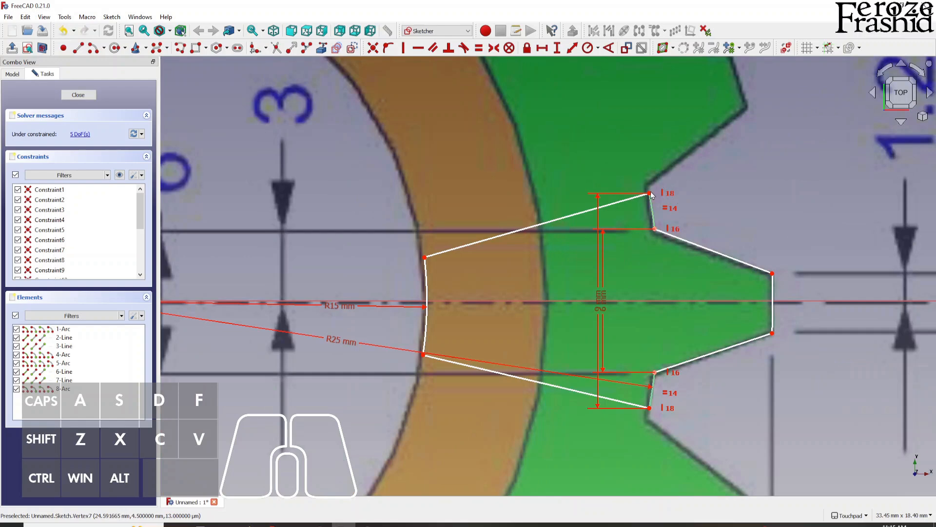
scroll(651, 191, "down", 4)
left_click(566, 220)
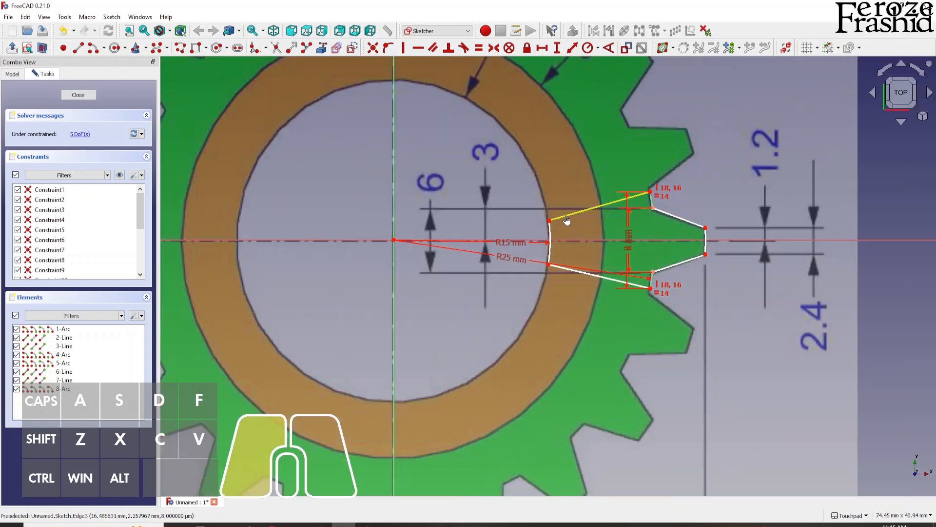
left_click_drag(584, 210, 587, 208)
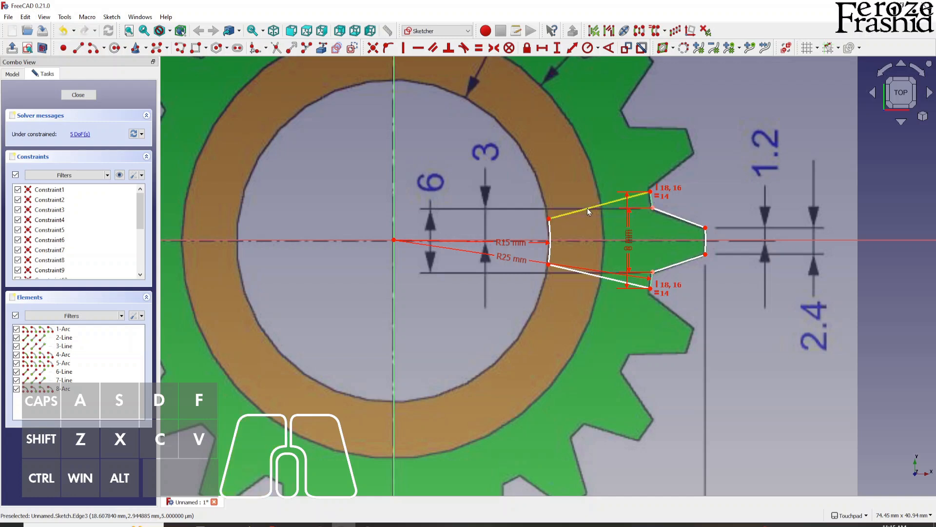
left_click(394, 239)
left_click(577, 212)
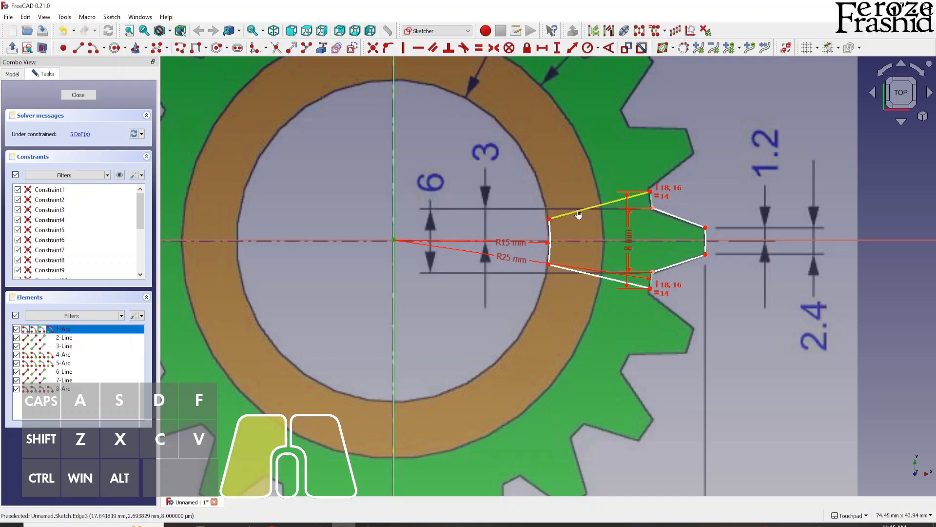
left_click(385, 51)
left_click(395, 240)
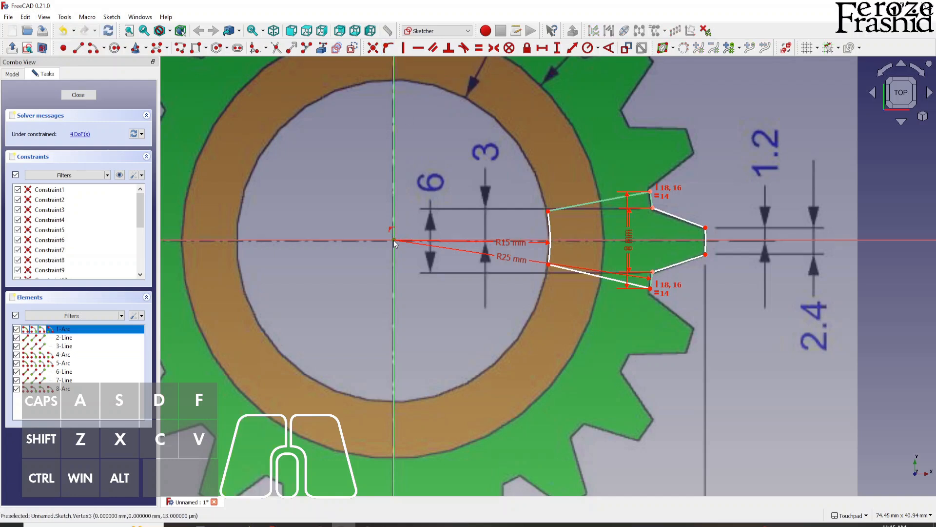
left_click(586, 271)
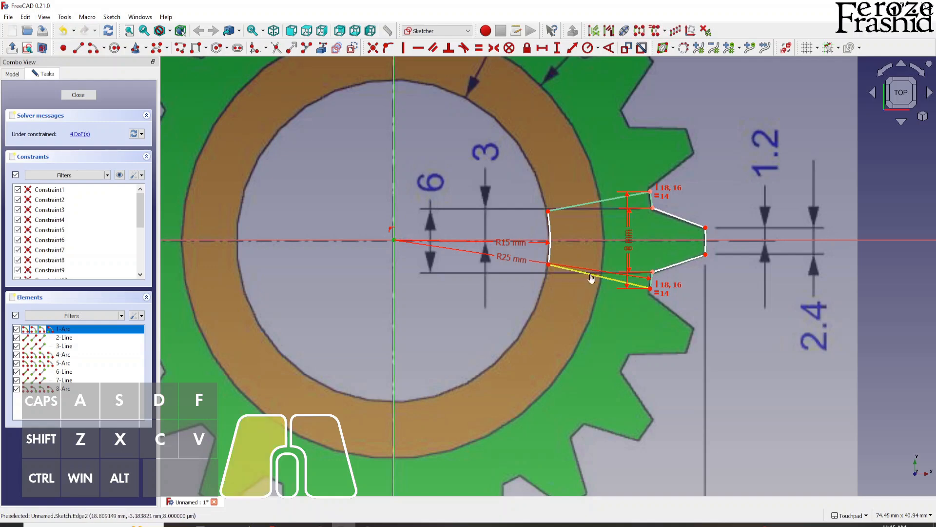
left_click(388, 48)
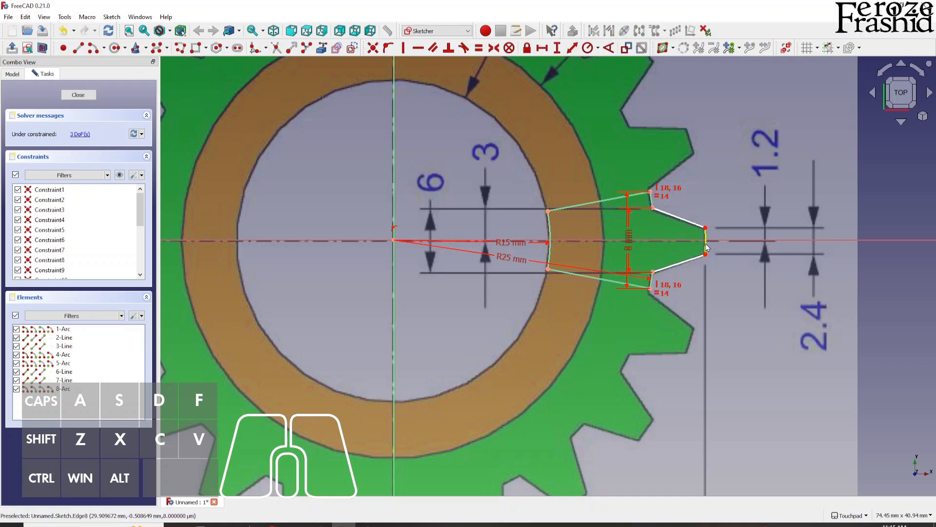
Vertically align the two endpoints of the tooth's tip arc
scroll(706, 244, "up", 4)
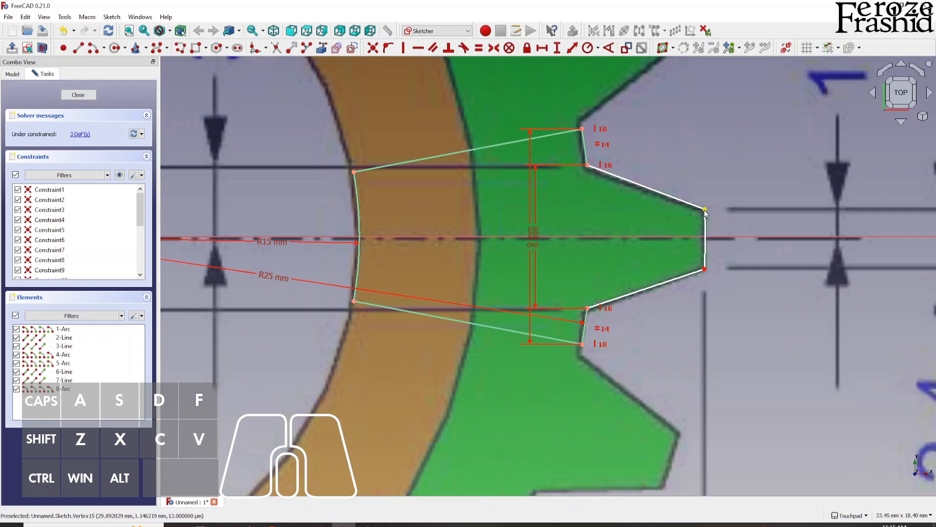
left_click(705, 209)
left_click(705, 268)
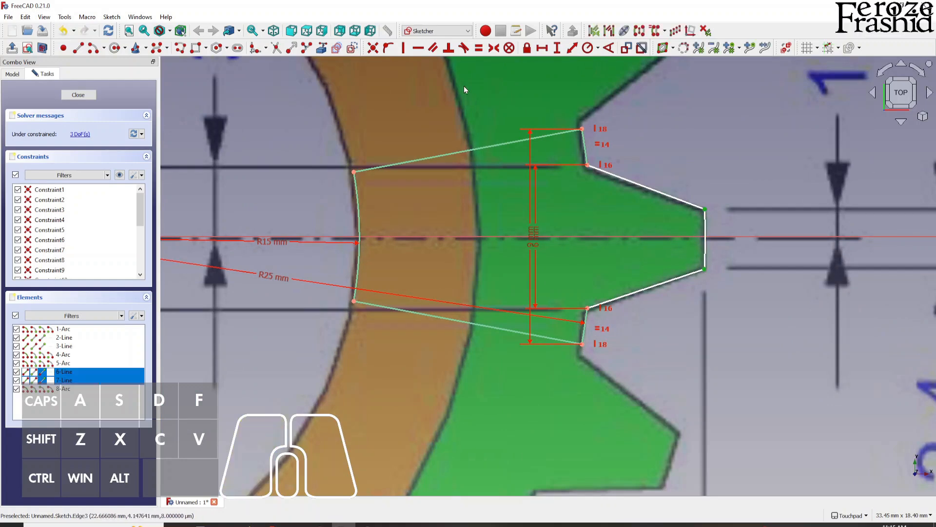
left_click(404, 47)
Place a point on the tooth's tip arc and constrain it onto the horizontal axis
left_click_drag(706, 241, 707, 250)
left_click(63, 47)
left_click(706, 226)
right_click(739, 223)
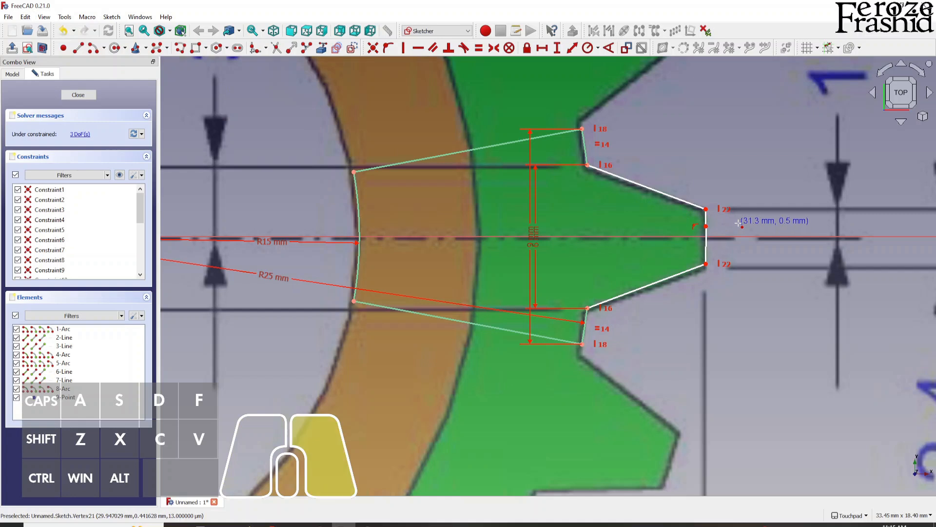
left_click(706, 225)
left_click(714, 239)
left_click(388, 48)
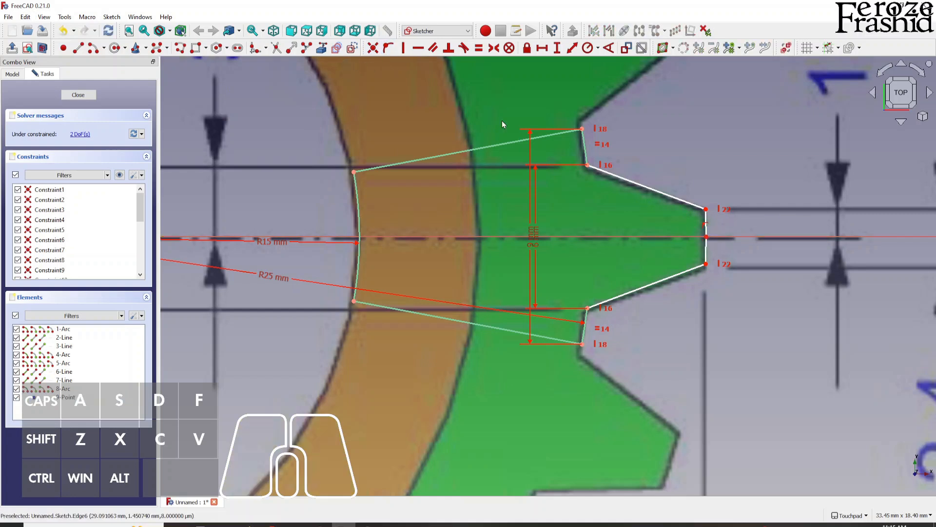
Constrain the horizontal distance from the origin to the tip arc's point to 30 mm and move the dimension below the gear
left_click(706, 237)
scroll(744, 213, "down", 5)
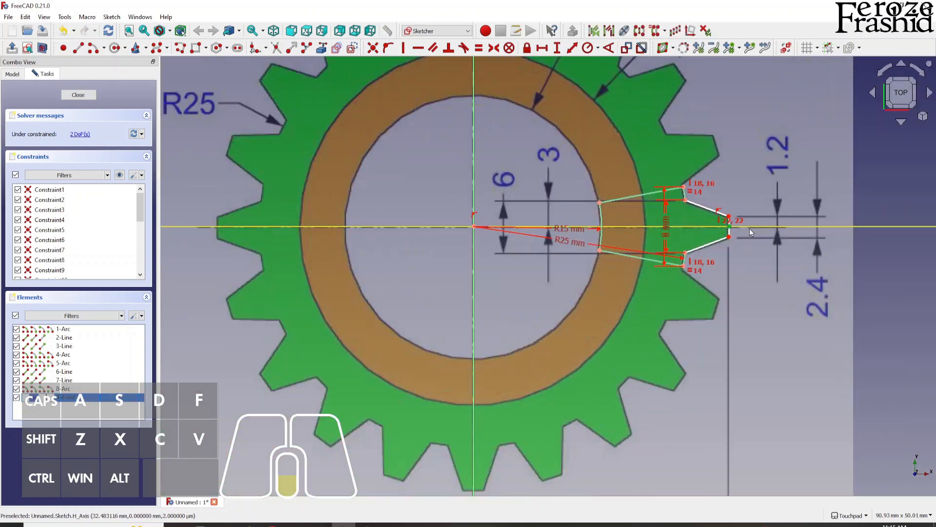
left_click(472, 231)
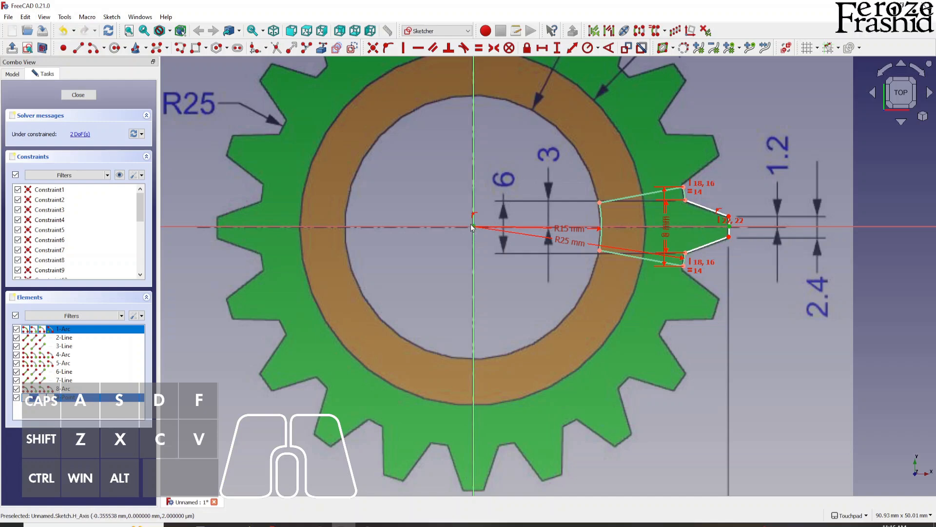
scroll(501, 179, "down", 2)
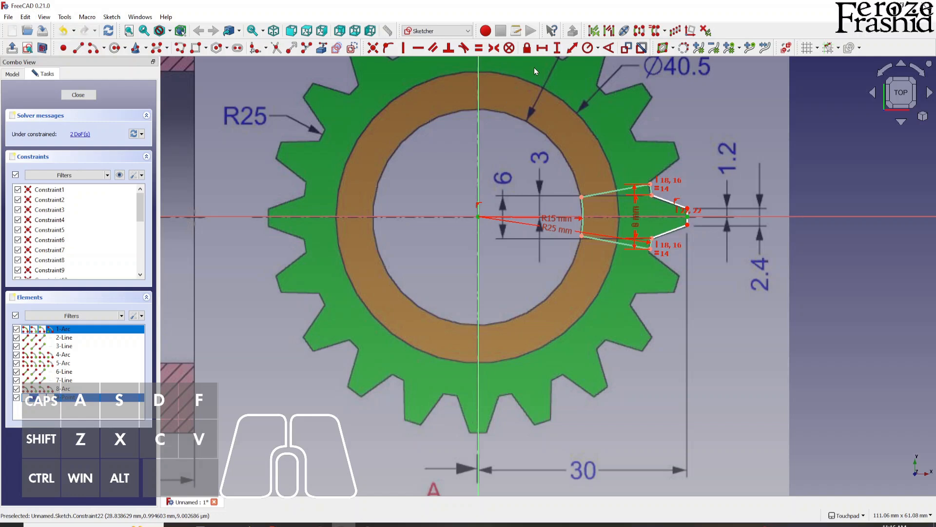
left_click(541, 48)
type("30")
key("Return")
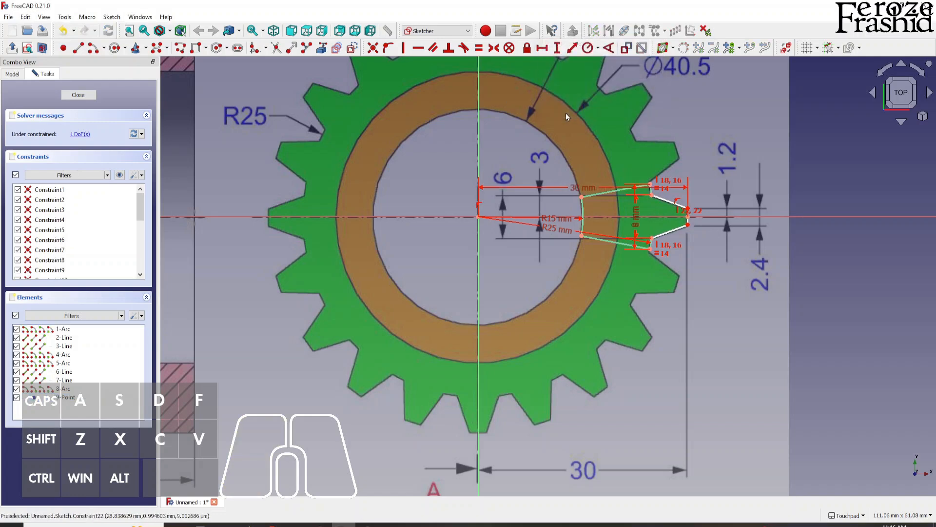
left_click_drag(582, 192, 589, 506)
Constrain the distance between the tip arc's two endpoints to 2.4 mm
scroll(698, 228, "up", 3)
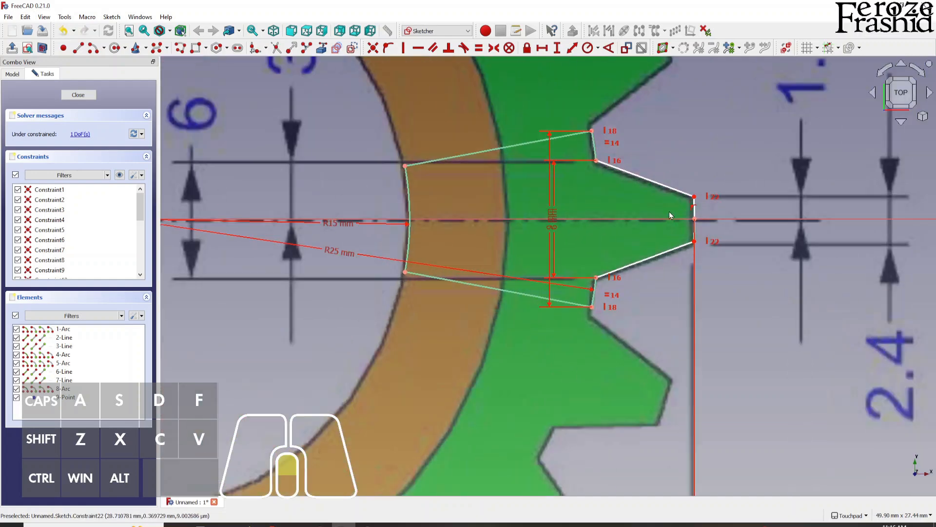
scroll(709, 195, "down", 5)
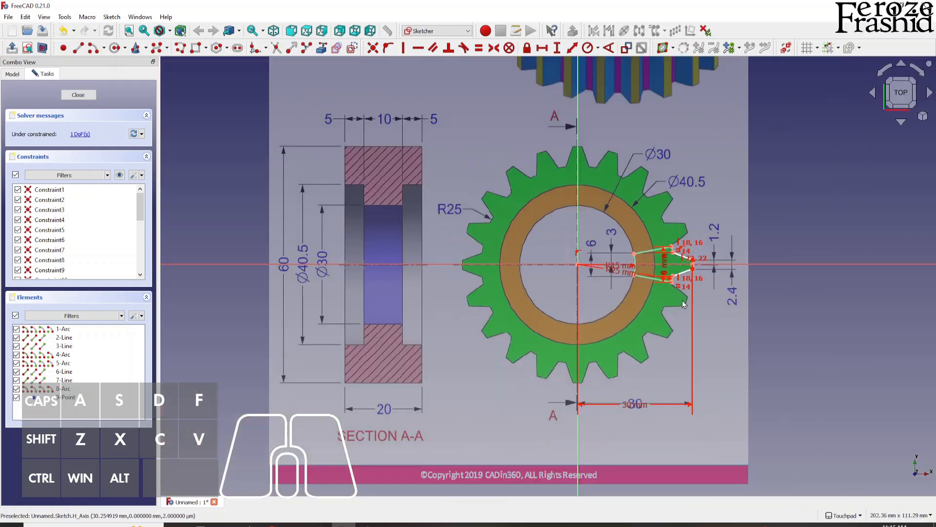
scroll(678, 300, "up", 5)
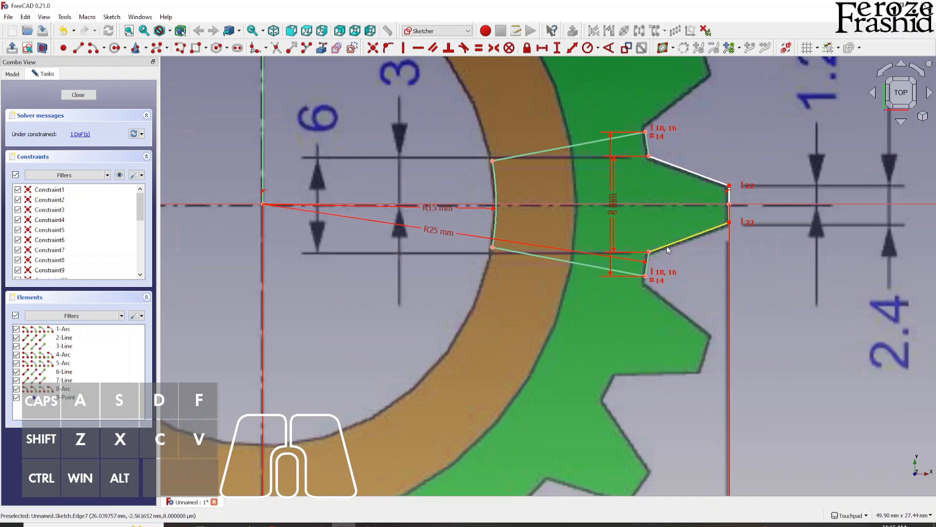
left_click(649, 252)
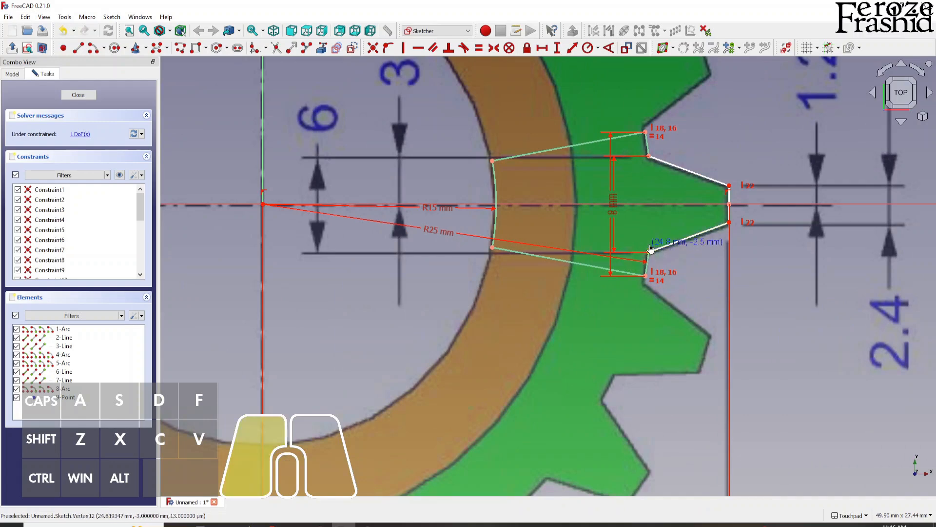
left_click(724, 225)
left_click_drag(723, 227, 729, 223)
scroll(689, 257, "down", 1)
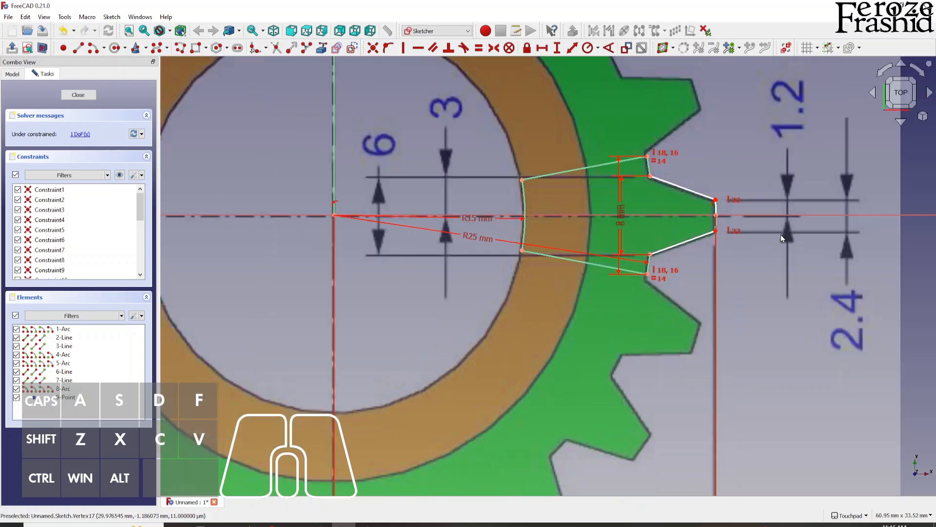
scroll(715, 222, "up", 3)
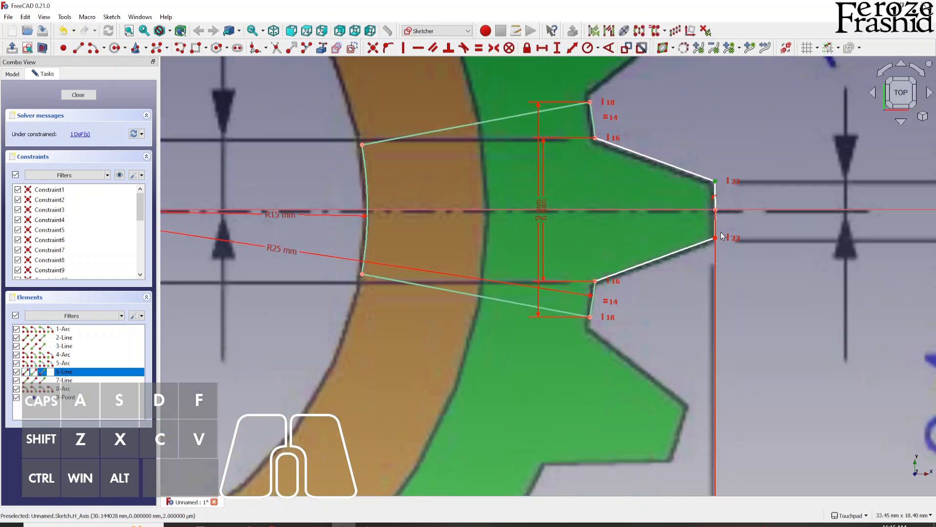
left_click(716, 229)
scroll(600, 248, "down", 2)
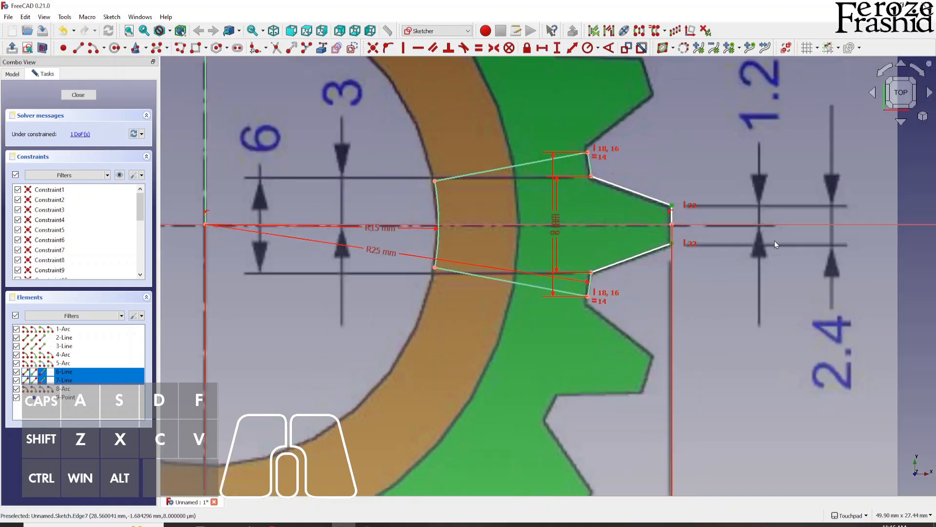
left_click(571, 48)
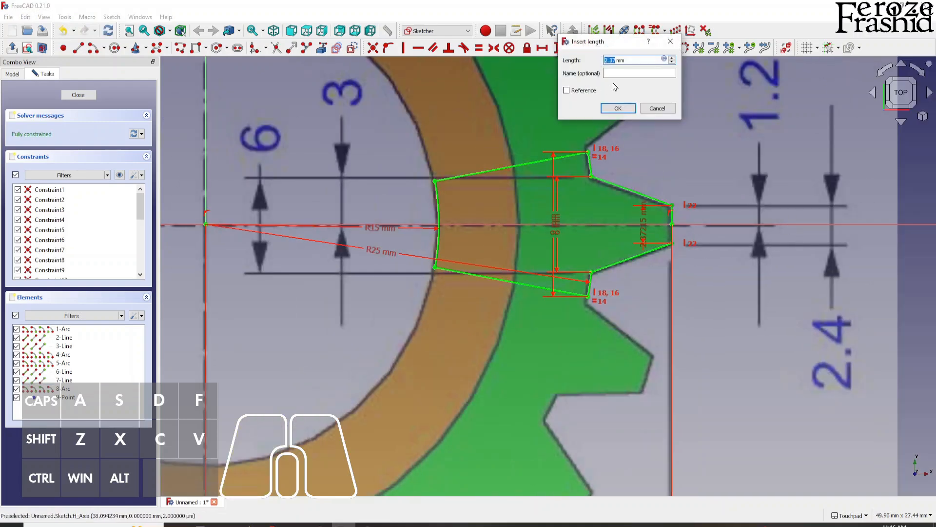
type("2.4")
key("Return")
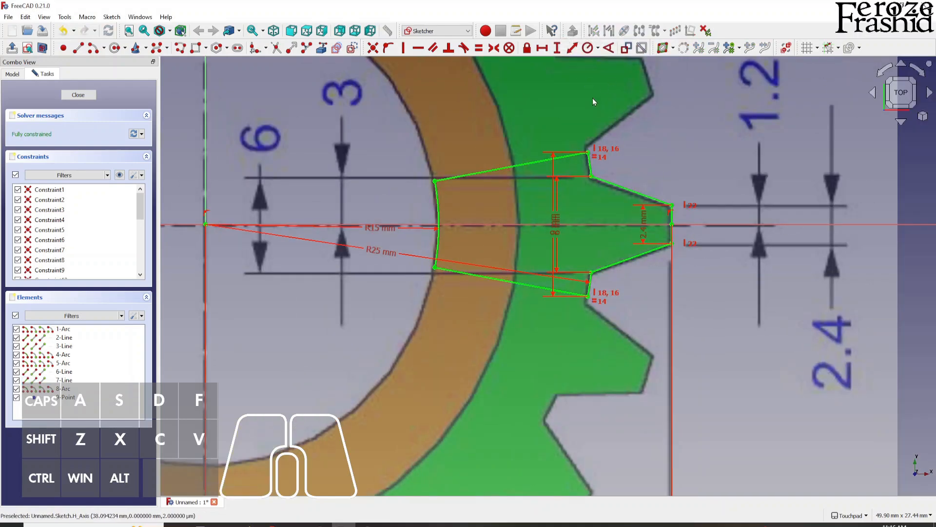
Finish editing the tooth profile sketch and close it
scroll(607, 248, "down", 4)
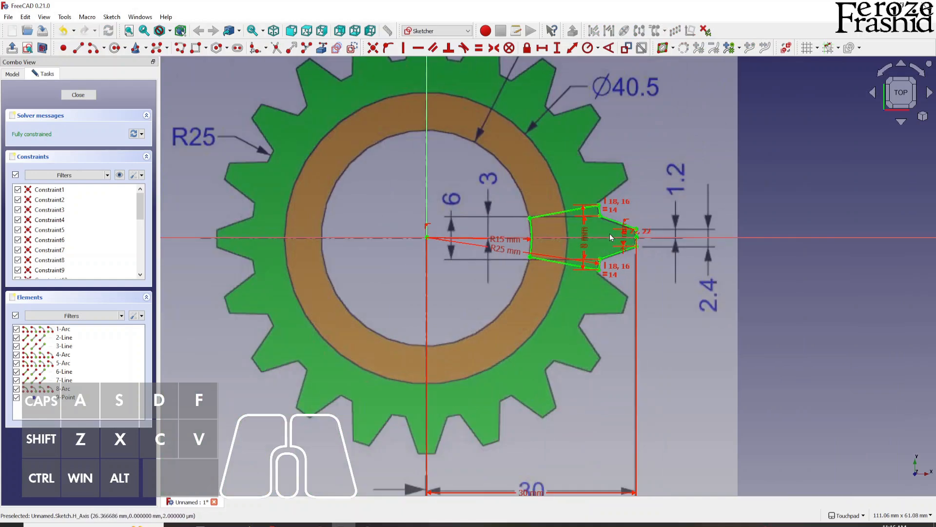
scroll(634, 224, "down", 1)
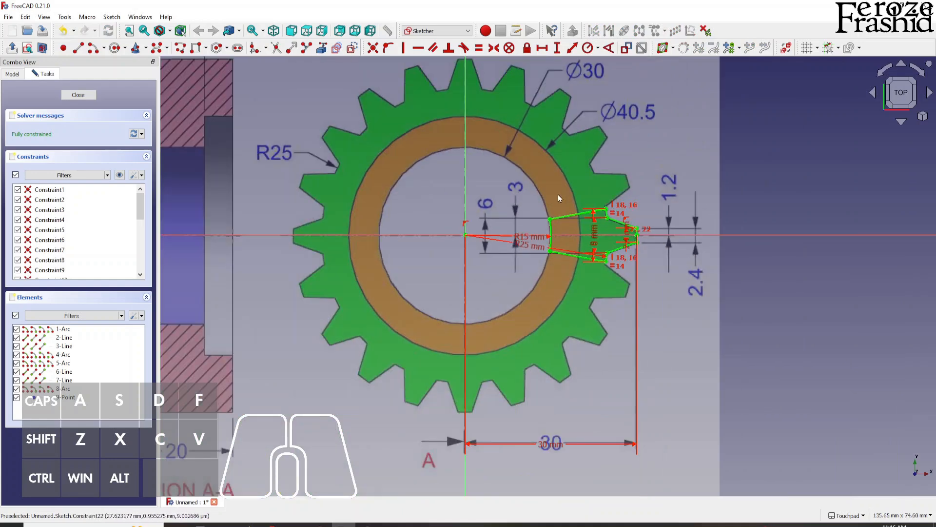
left_click(78, 95)
Rename the tooth profile sketch to sksUnit
scroll(634, 273, "down", 1)
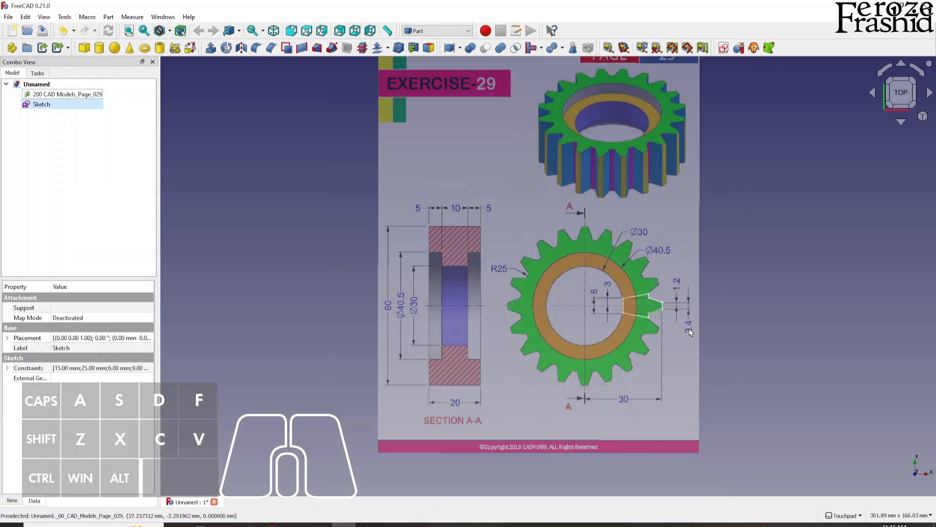
left_click_drag(652, 361, 659, 297, "alt")
left_click_drag(688, 379, 562, 388, "alt")
left_click(42, 105)
type("s")
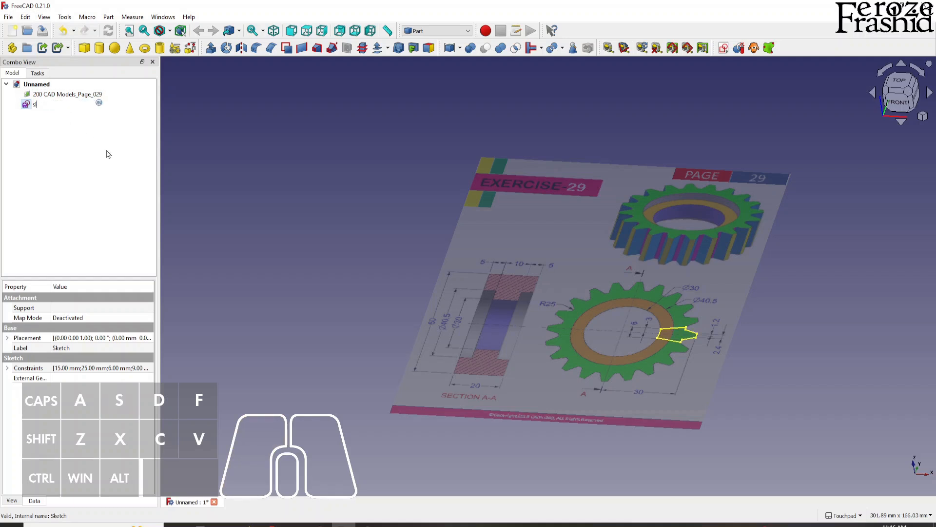
type("ksUnit")
key("Return")
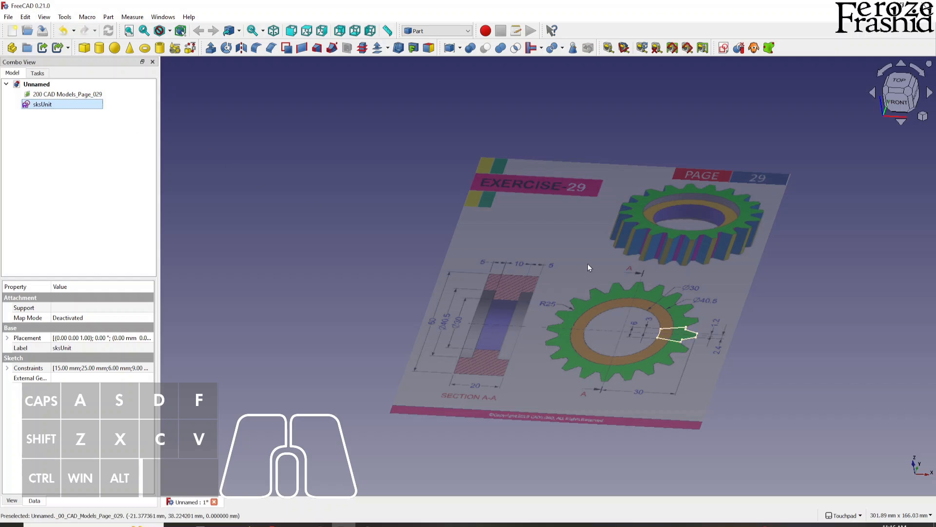
scroll(509, 325, "up", 2)
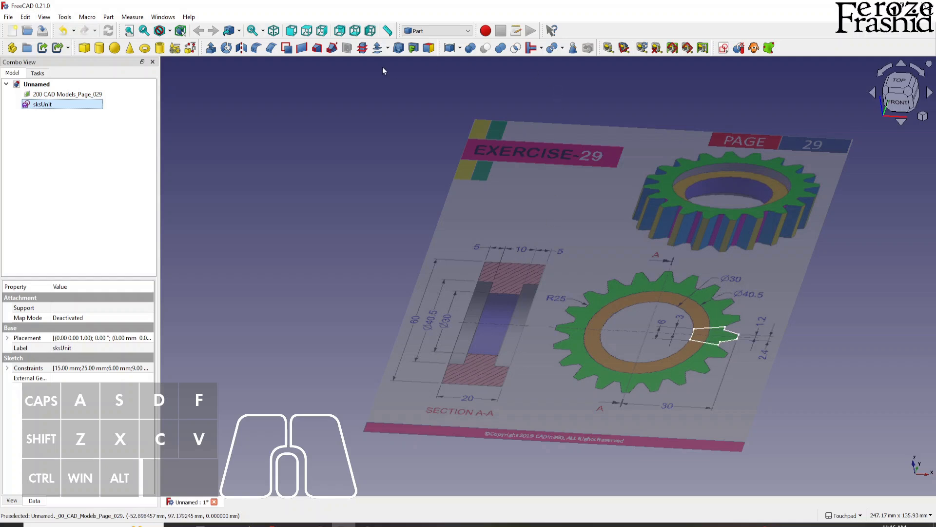
Extrude sksUnit 20 mm along its normal as a solid, symmetric about the sketch plane
left_click(210, 48)
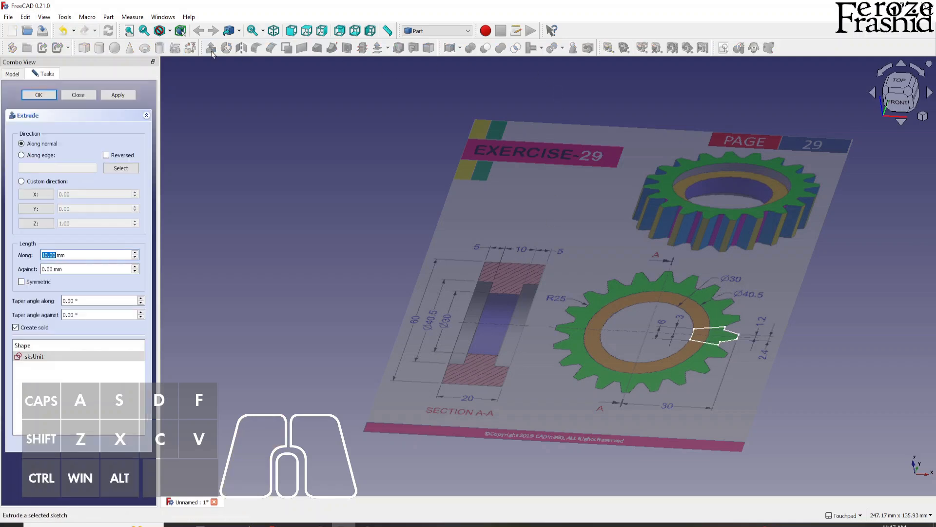
key("Tab")
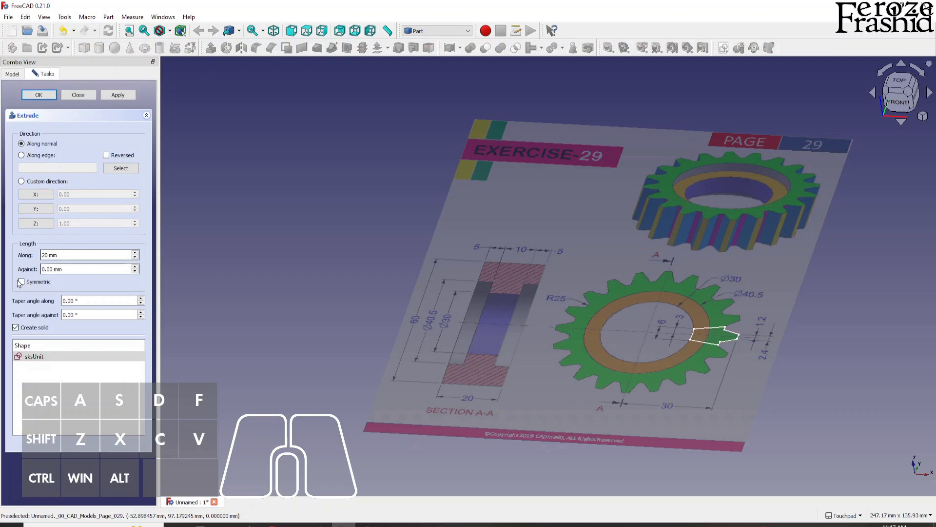
left_click(21, 283)
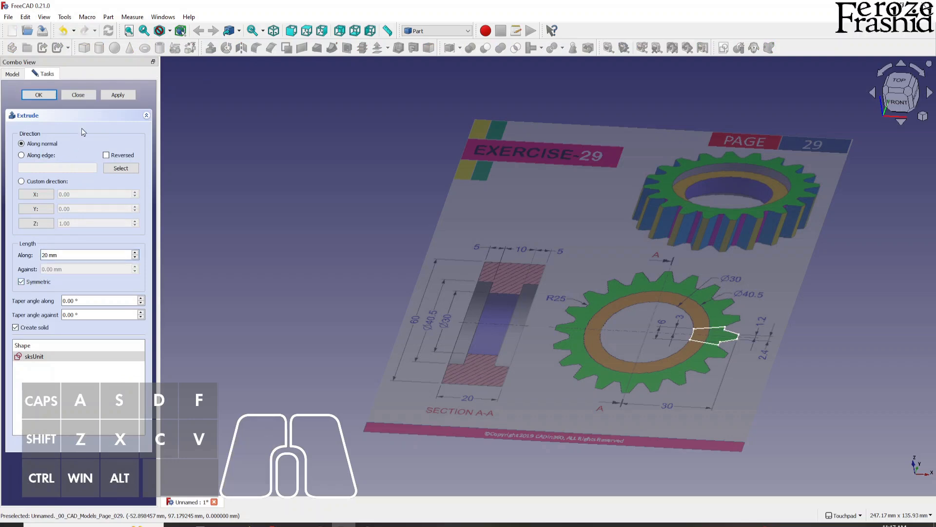
left_click(127, 92)
left_click(83, 95)
Clear the selection and switch to the Lattice2 workbench
middle_click_drag(759, 384, 834, 388, "alt")
middle_click_drag(646, 285, 635, 322, "alt")
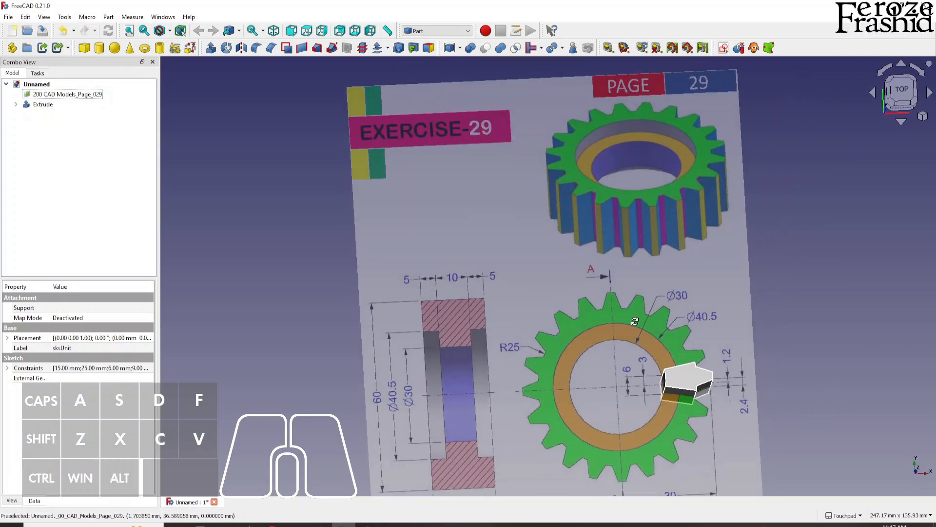
scroll(634, 322, "down", 1)
middle_click_drag(675, 342, 668, 394, "alt")
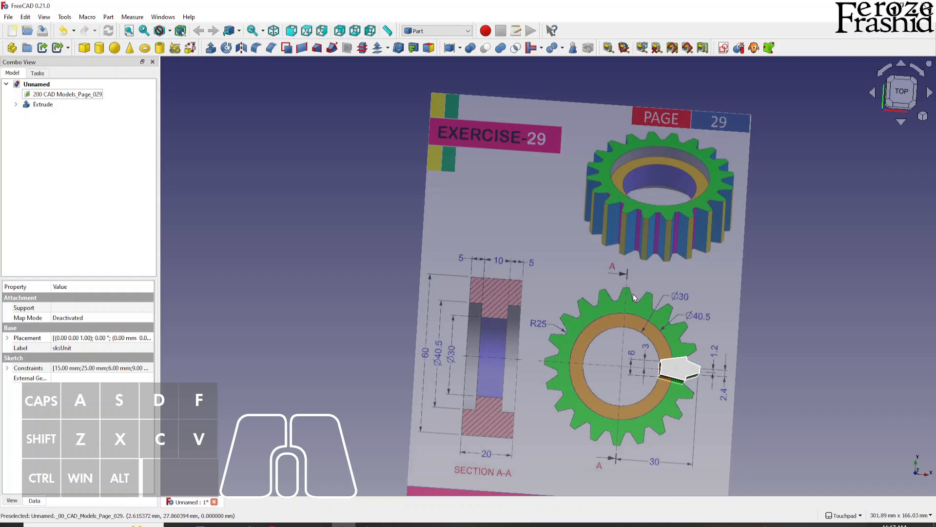
left_click(261, 150)
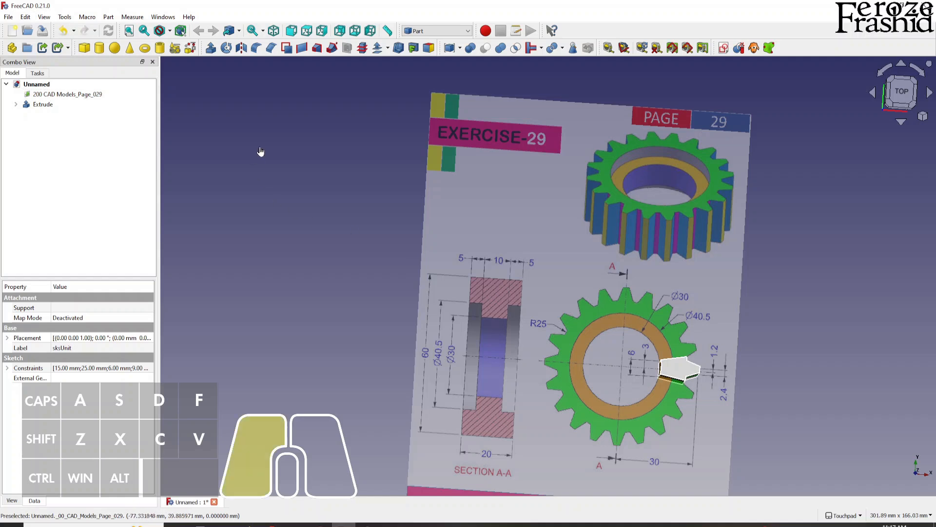
left_click(437, 31)
left_click(440, 130)
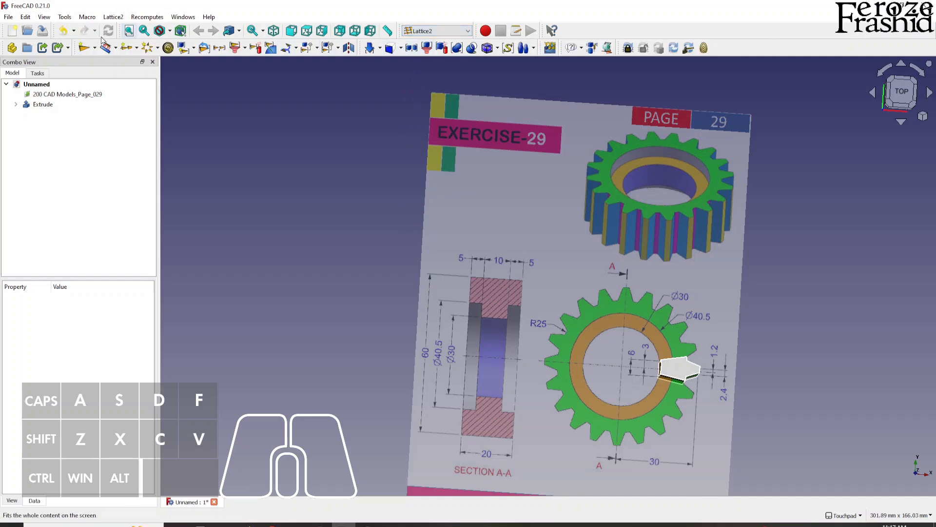
left_click(63, 19)
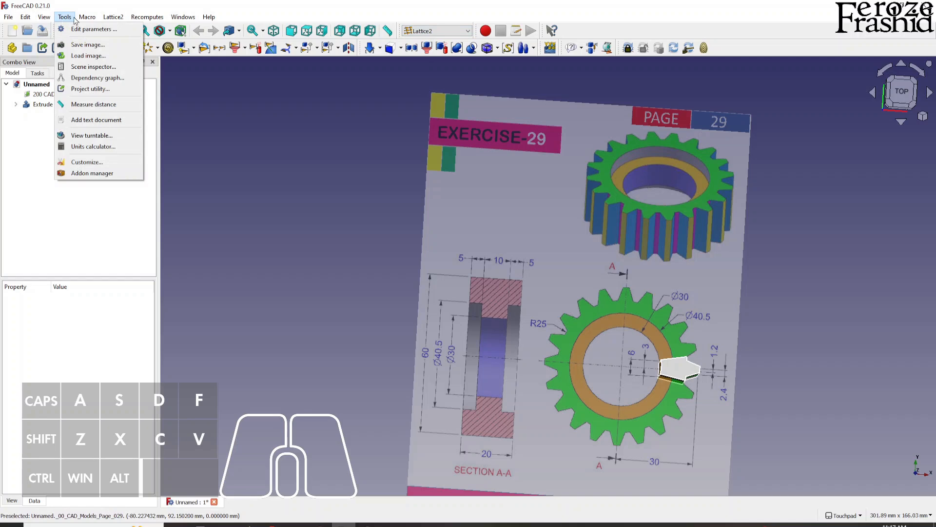
left_click(92, 173)
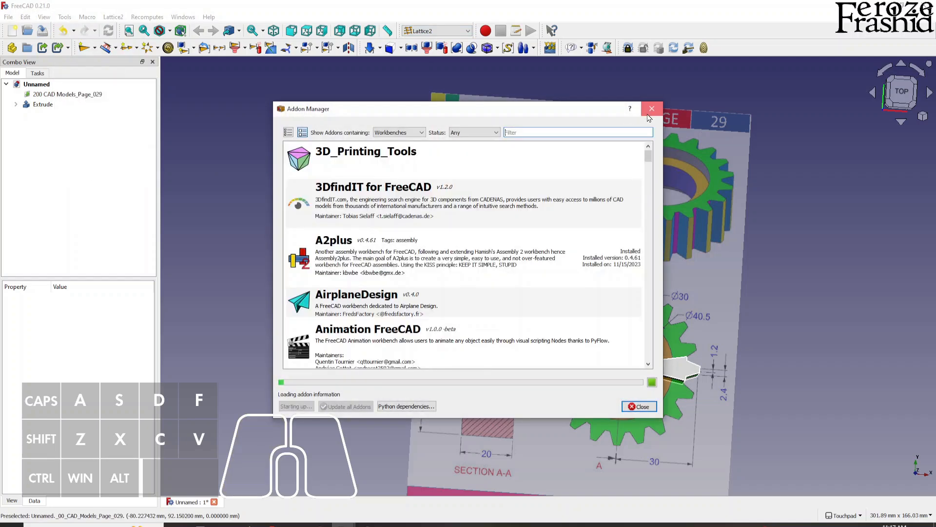
left_click(651, 108)
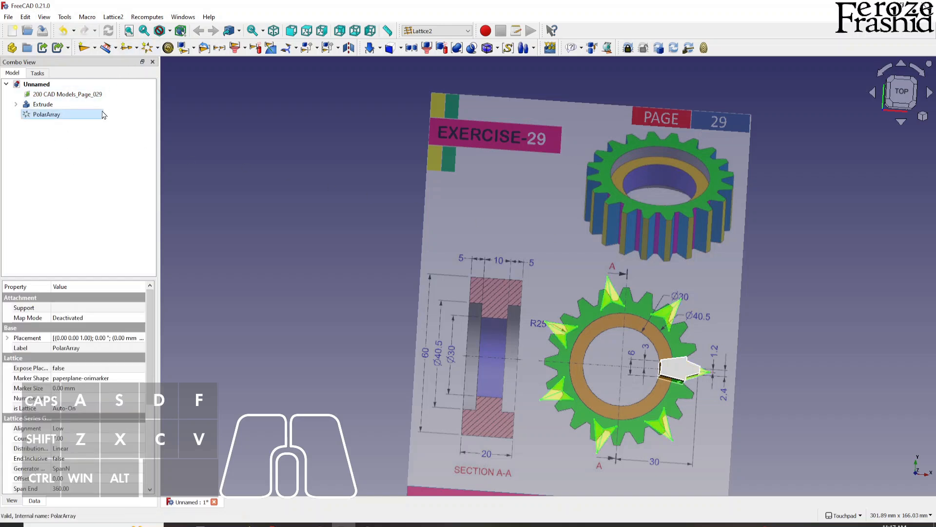
Create a Lattice2 polar array of placements around the origin and set its count to 20
left_click(66, 120)
left_click(60, 439)
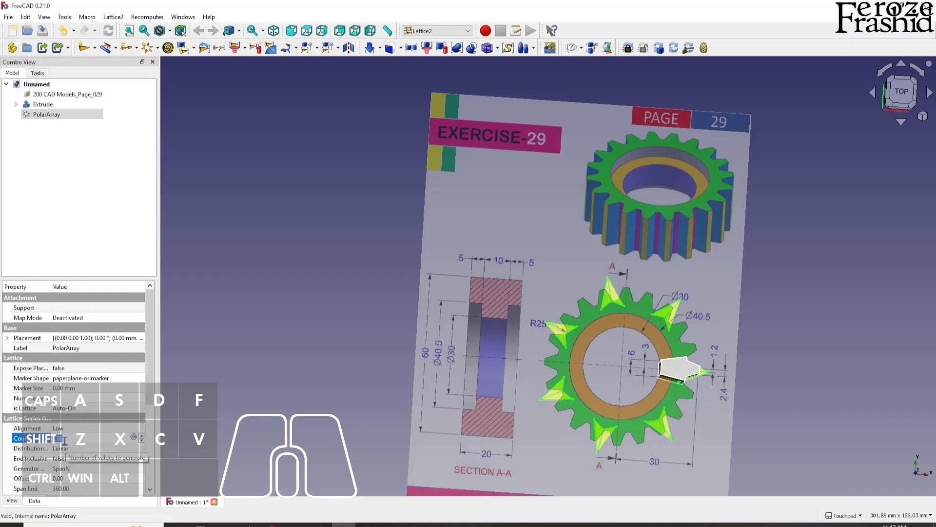
type("20")
key("Return")
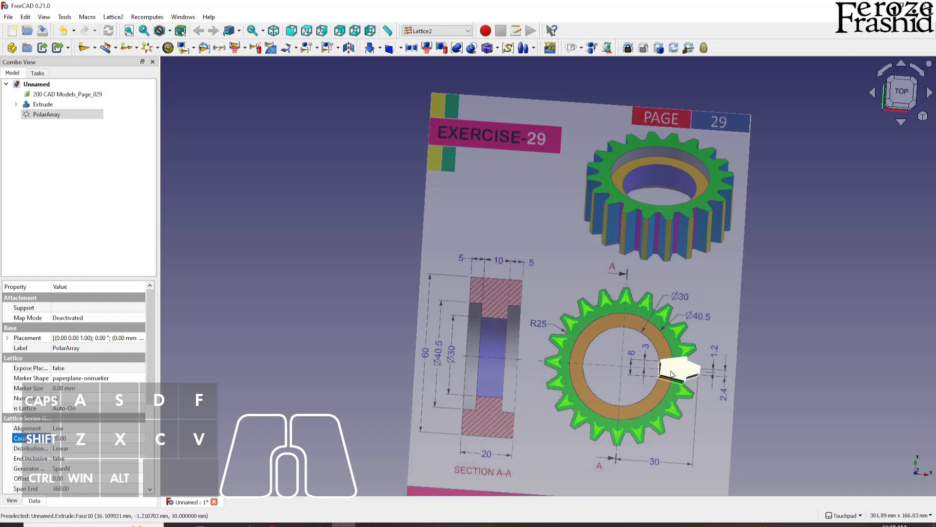
Show the origin axis cross and set the polar array's radius to 0 mm
left_click(294, 306)
key("a")
key("c")
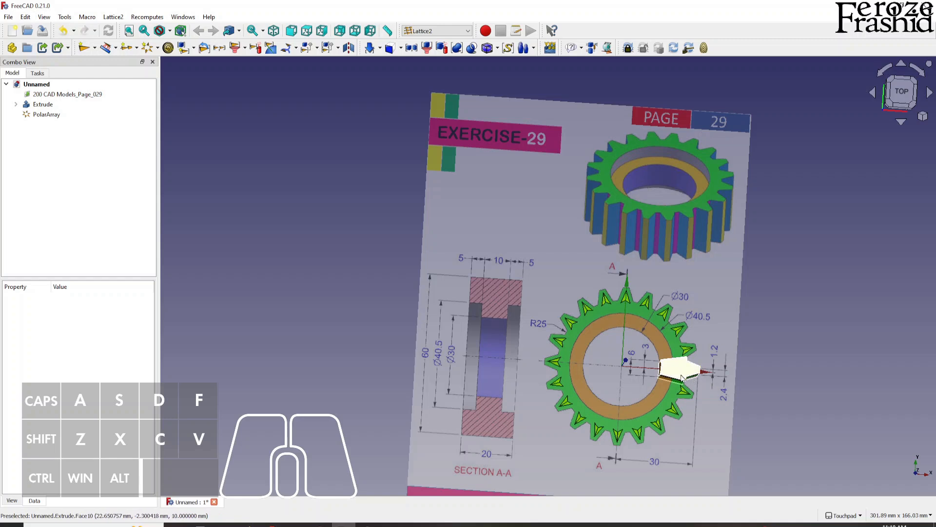
left_click(49, 114)
scroll(88, 373, "down", 3)
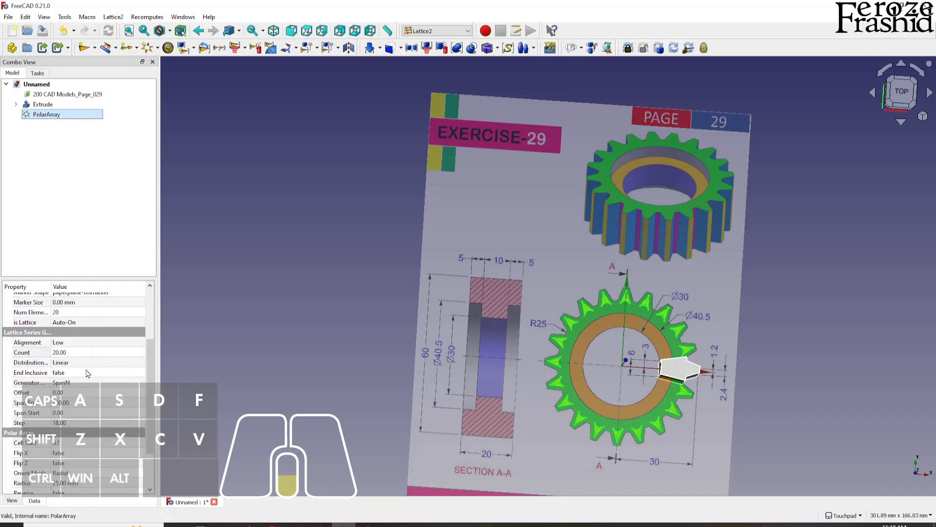
scroll(70, 443, "down", 2)
left_click(75, 429)
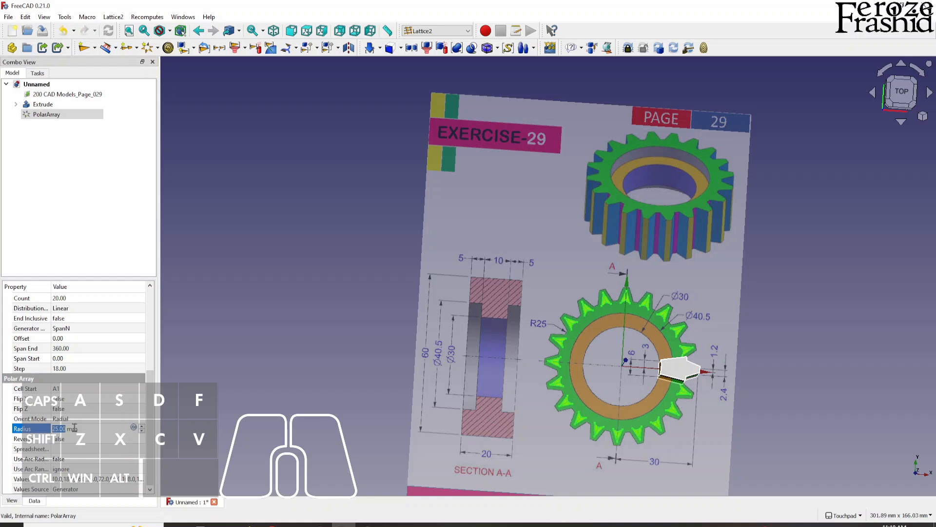
type("0")
key("Return")
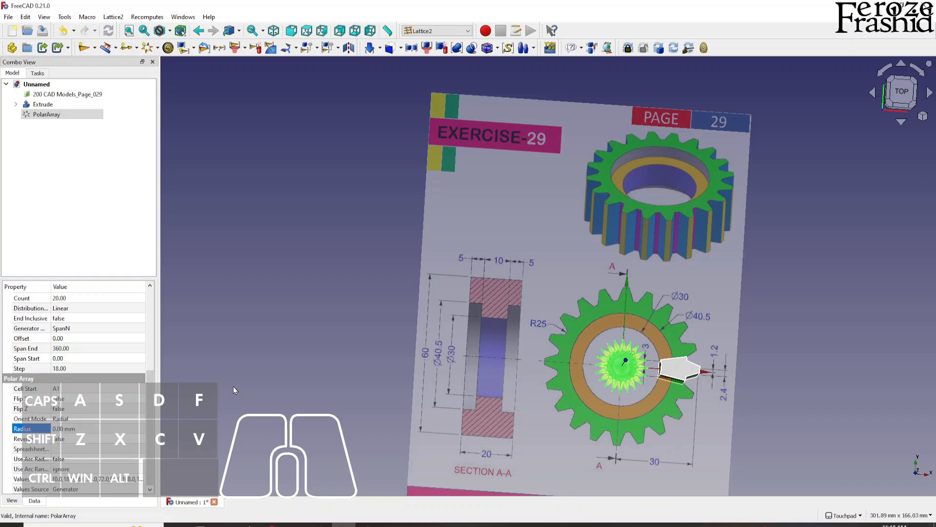
left_click(233, 390)
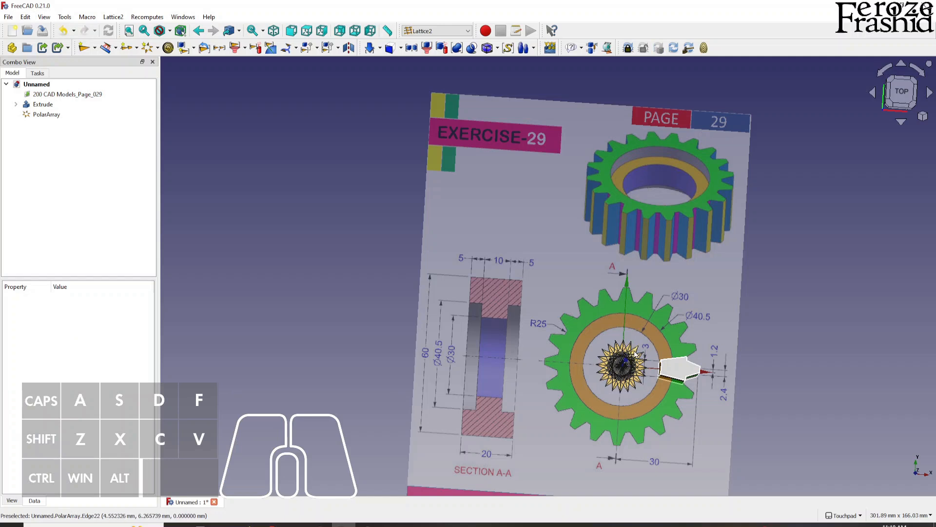
Rename the extruded tooth from Extrude to Unit
left_click(44, 105)
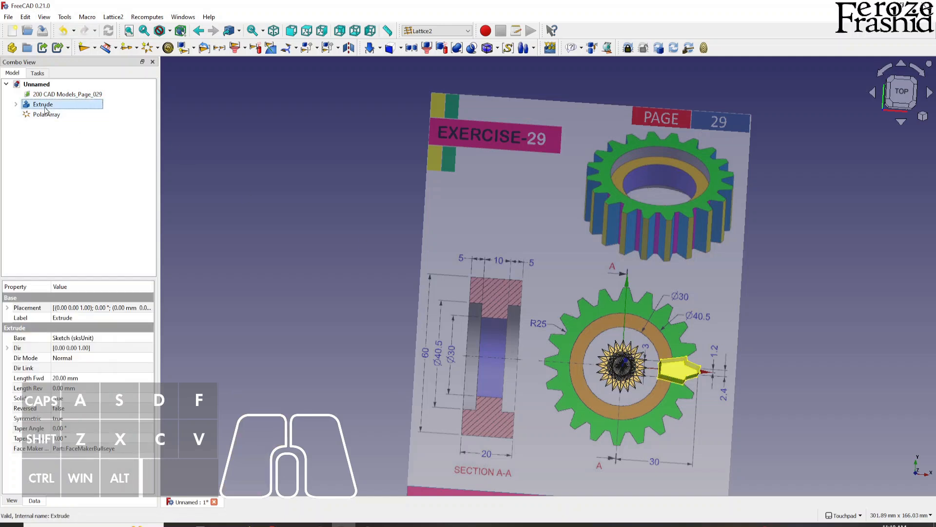
left_click(44, 105)
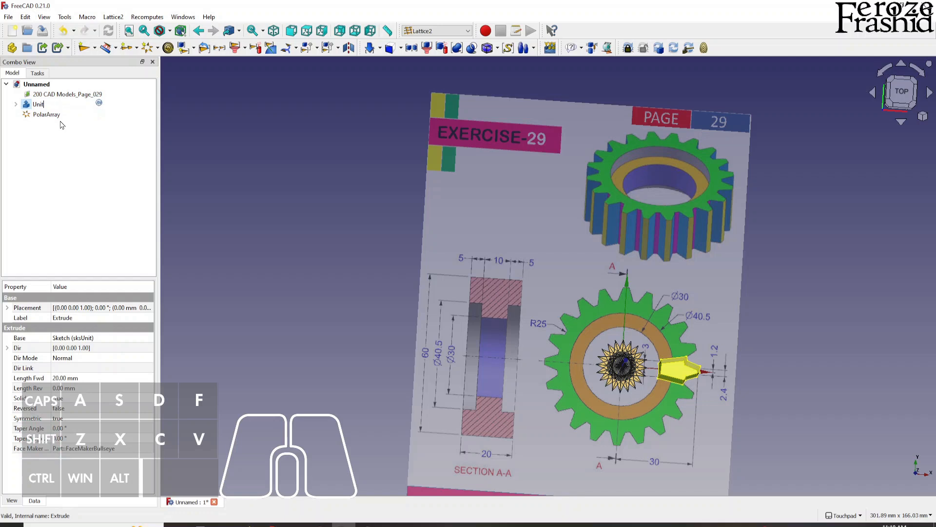
key("Return")
Populate the polar array with copies of the Unit tooth
left_click(53, 116, "ctrl")
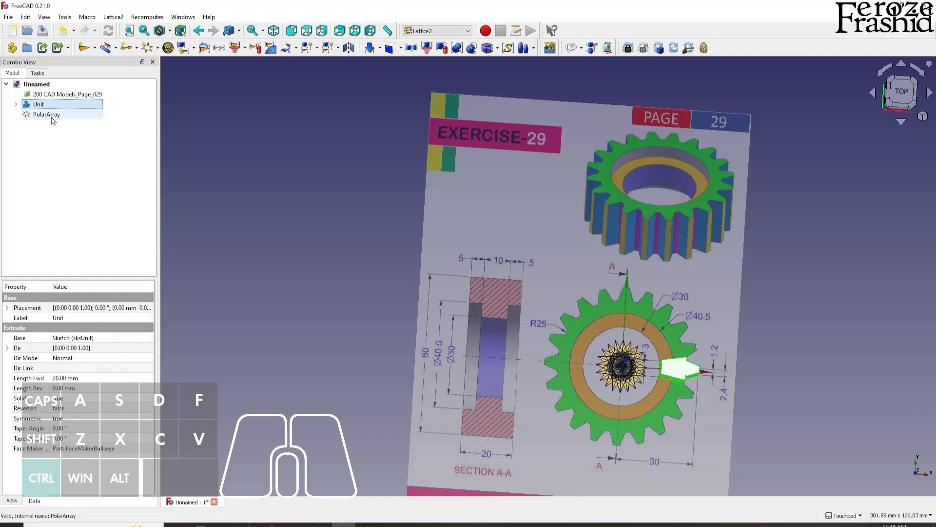
left_click(53, 117, "ctrl")
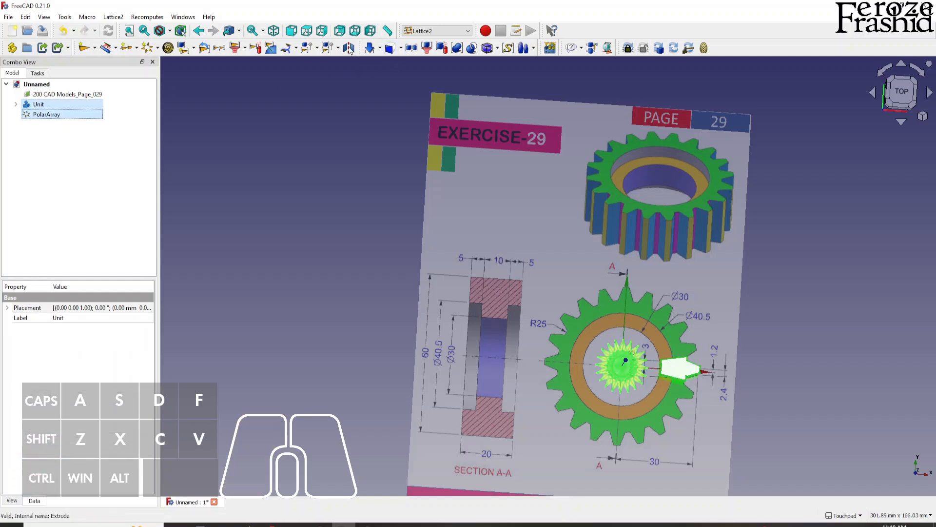
left_click(317, 48)
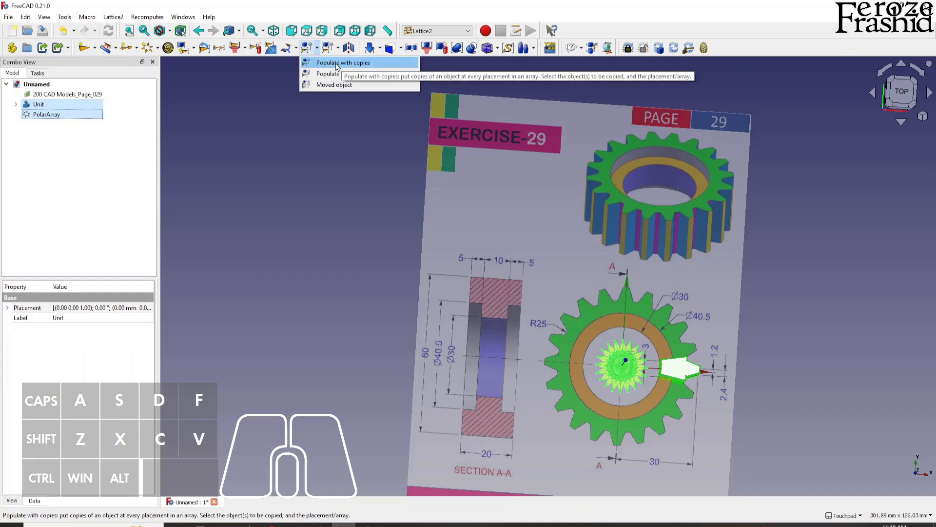
left_click(336, 63)
left_click(323, 231)
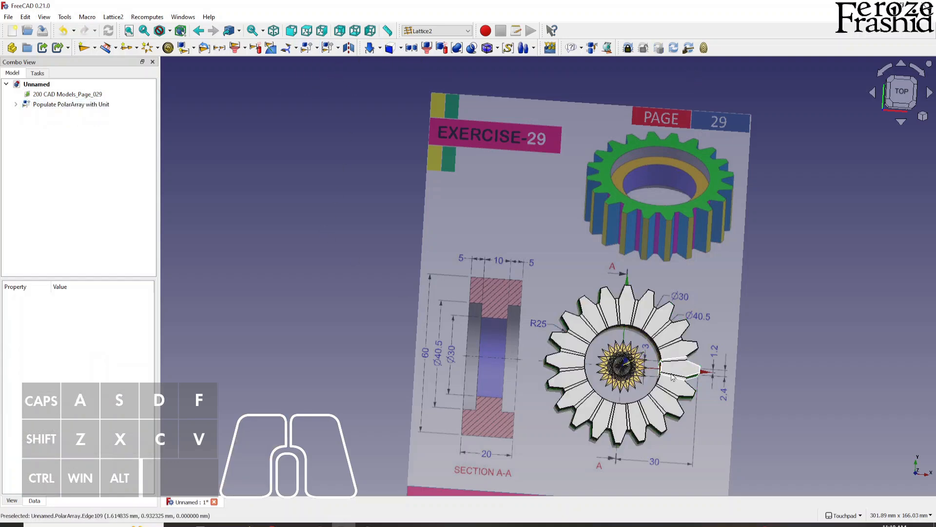
Switch to the Part workbench and fuse the teeth of the populated polar array with a Boolean union
scroll(681, 363, "up", 5)
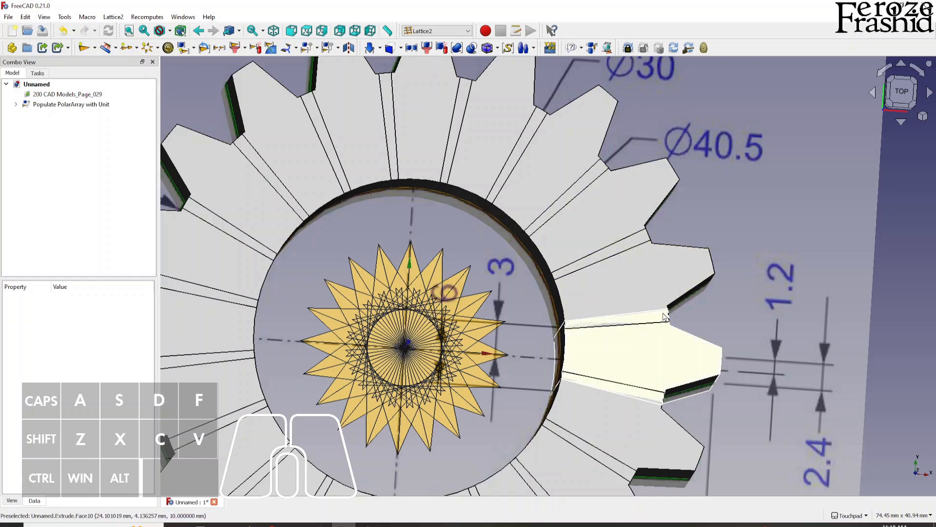
scroll(664, 312, "down", 2)
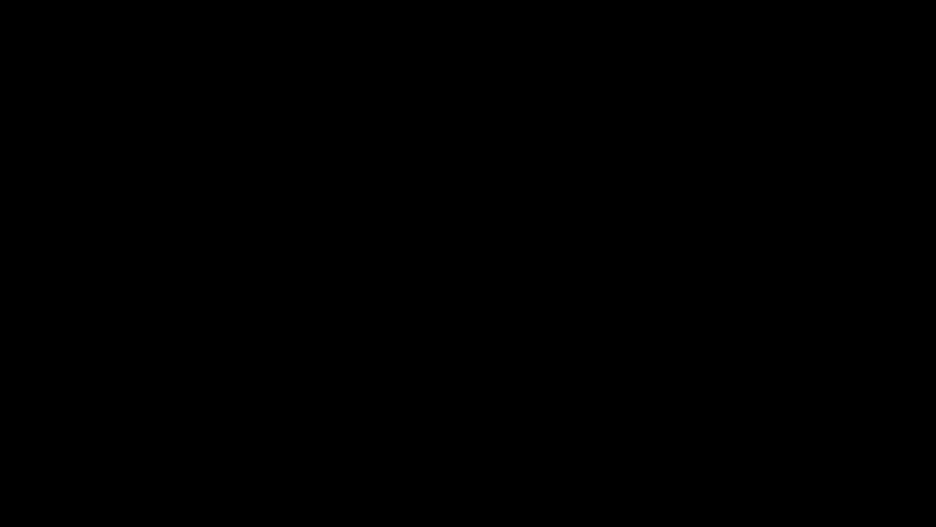
key("alt")
scroll(634, 336, "down", 2)
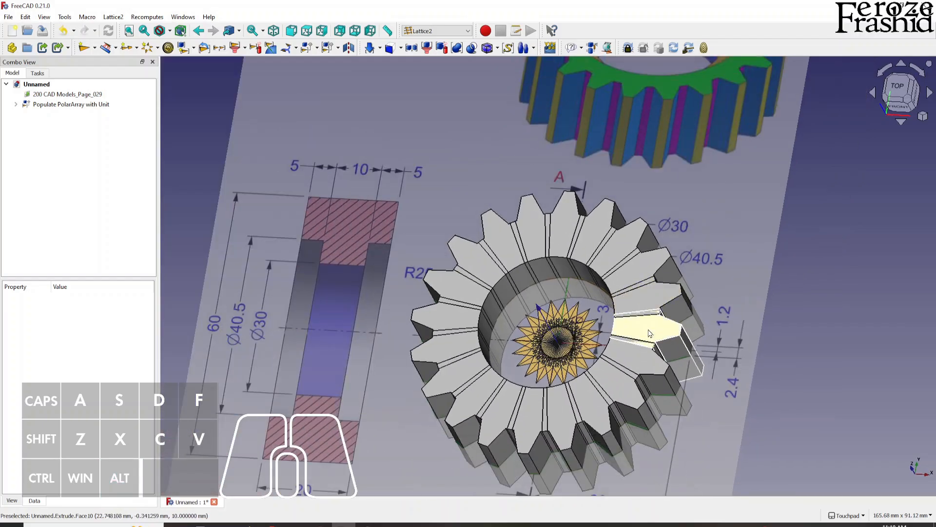
scroll(649, 334, "up", 3)
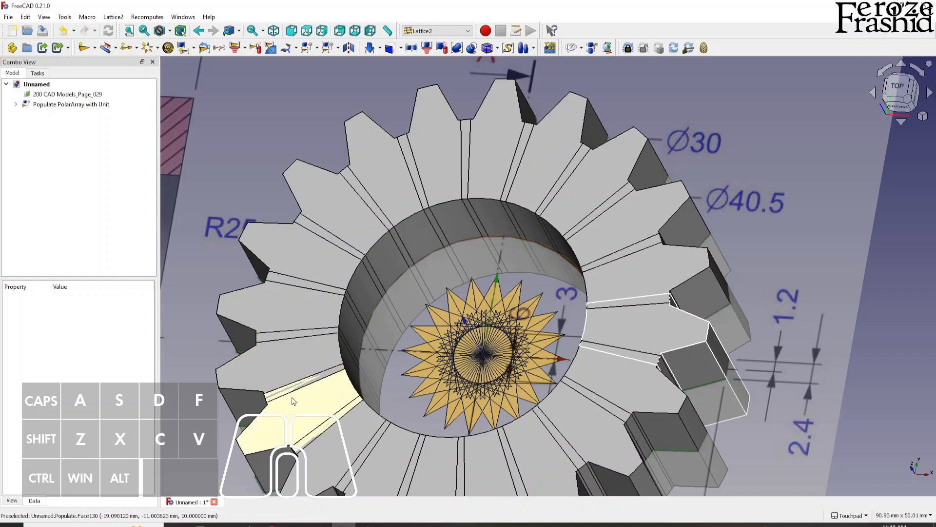
scroll(470, 394, "down", 3)
left_click_drag(470, 394, 544, 409, "alt")
left_click(71, 104)
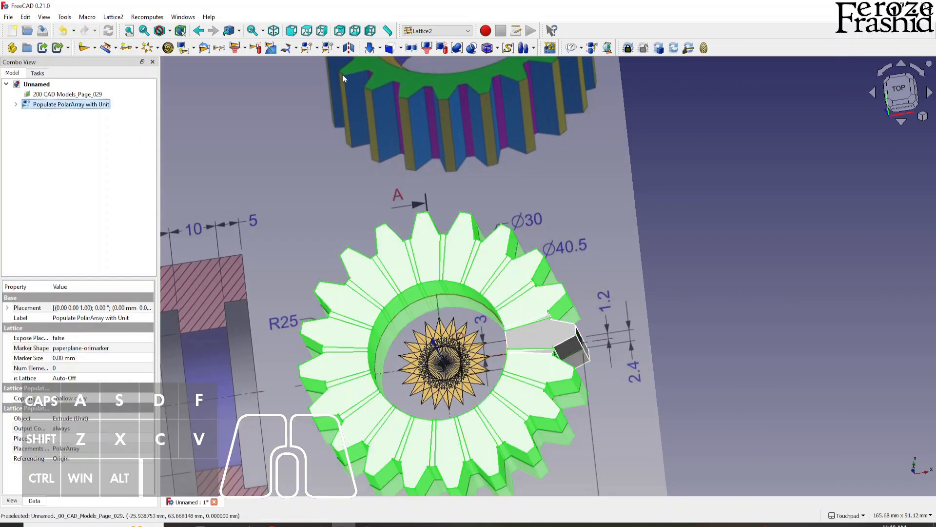
left_click(464, 31)
left_click(432, 162)
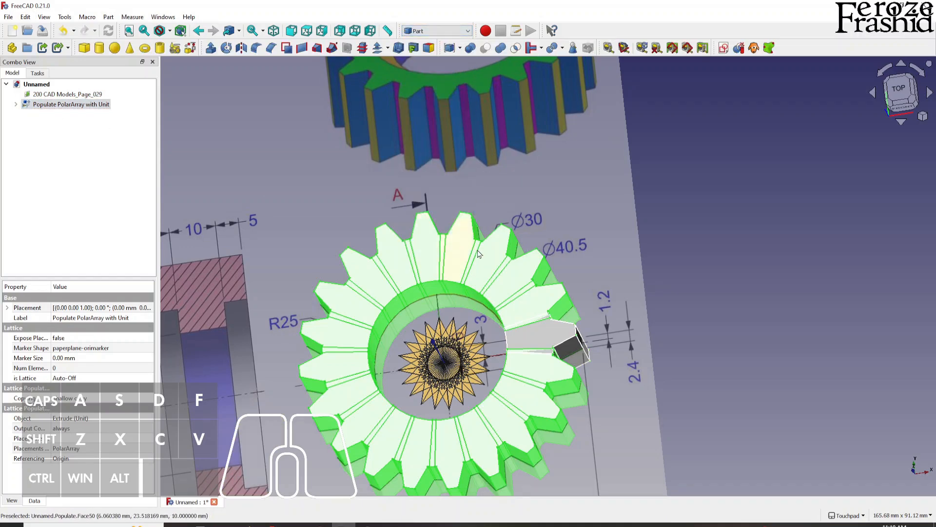
left_click(500, 48)
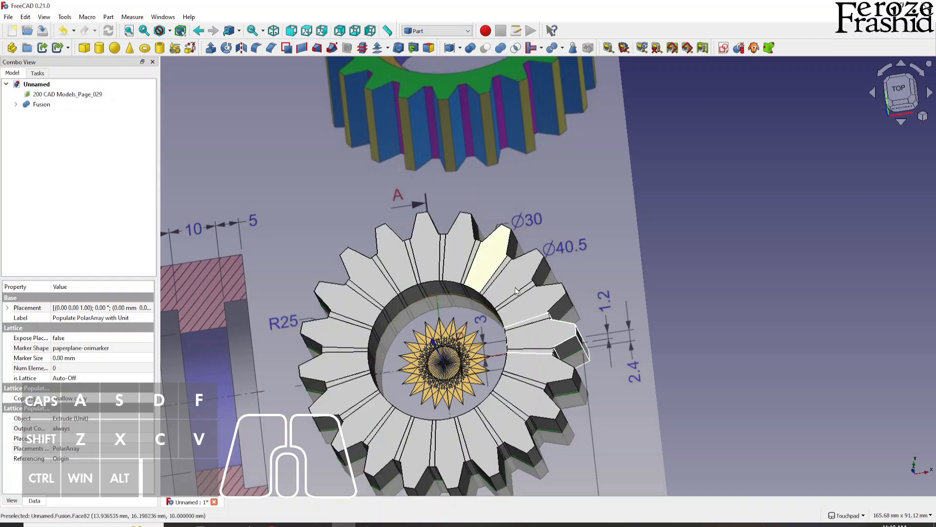
Hide the original Unit tooth and the PolarArray placements nested inside the fusion
left_click(15, 105)
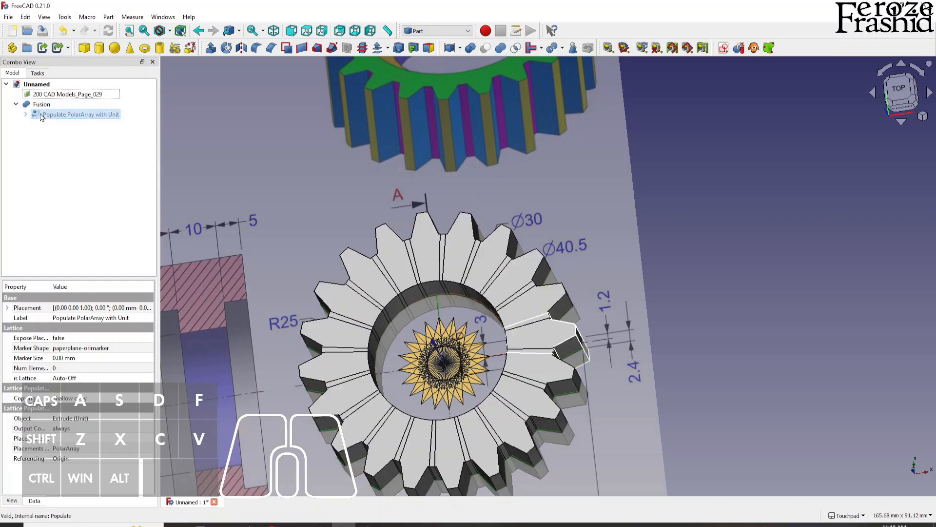
left_click(26, 114)
left_click(57, 125)
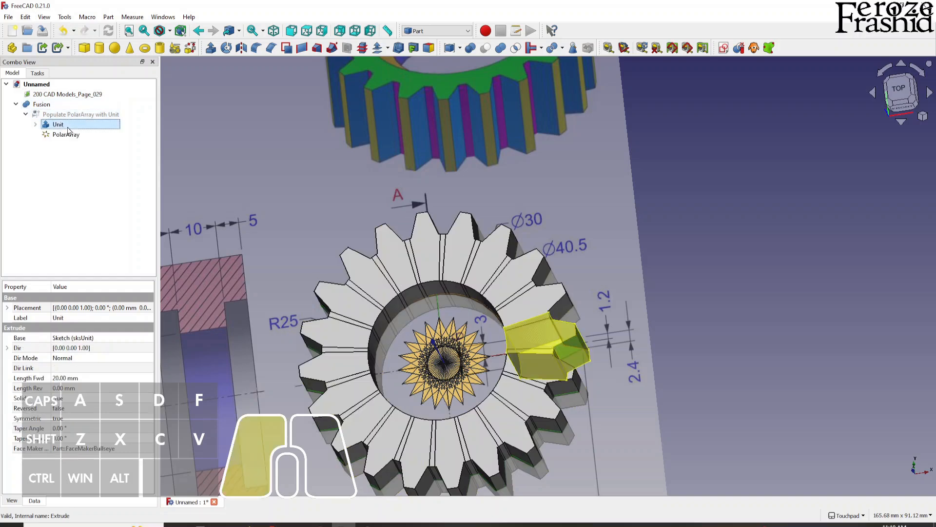
left_click(67, 135)
Set the fusion's Refine property to true to merge the seams between the teeth
left_click(41, 104)
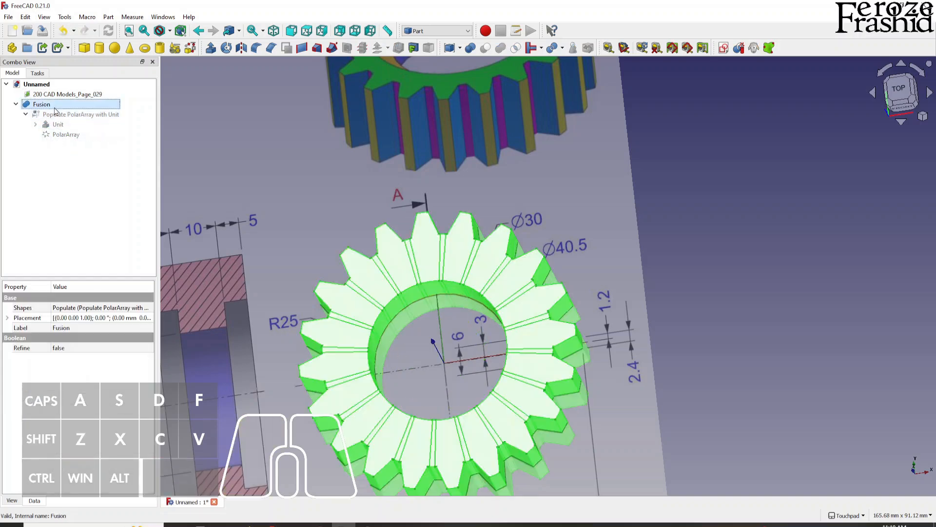
left_click(83, 348)
left_click(82, 347)
left_click(81, 365)
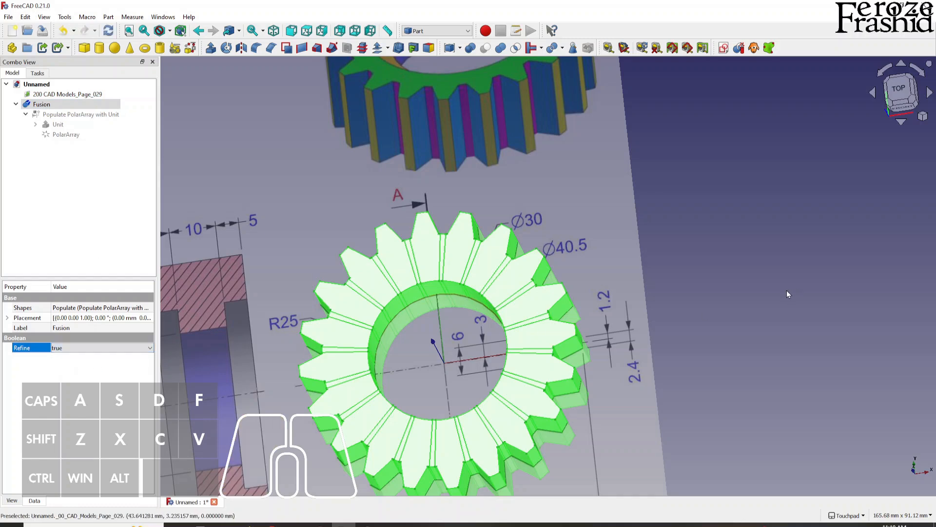
left_click(786, 291)
key("alt")
scroll(646, 288, "down", 3)
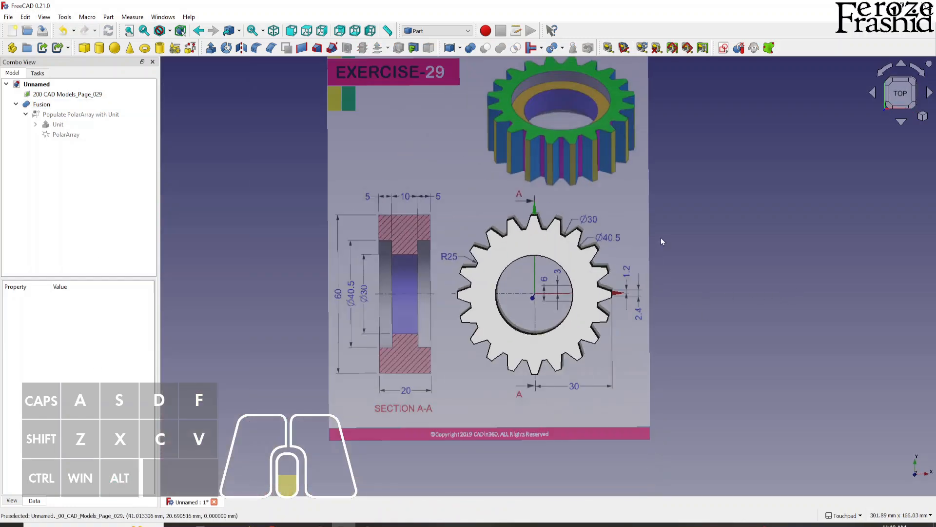
Examine the fused gear from several angles against the Exercise 29 reference drawing
scroll(540, 245, "up", 3)
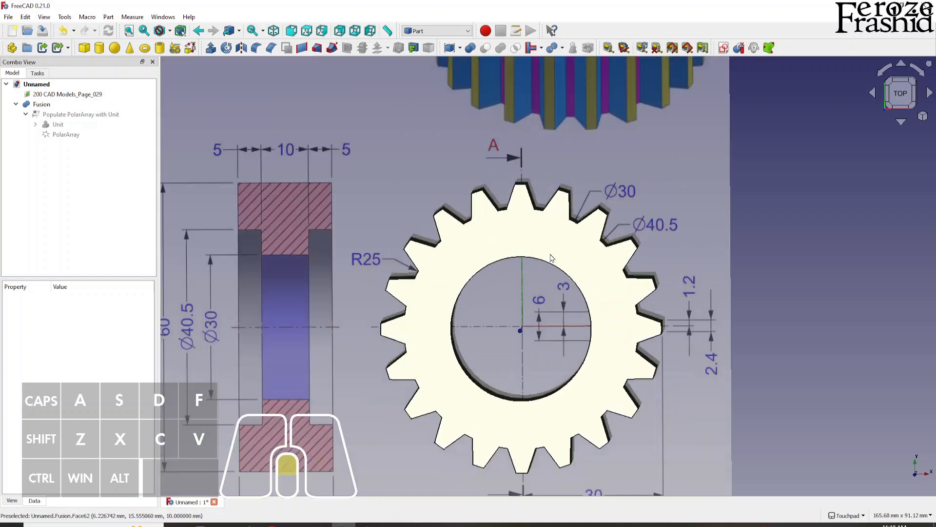
key("alt")
key("a")
key("c")
scroll(656, 283, "down", 3)
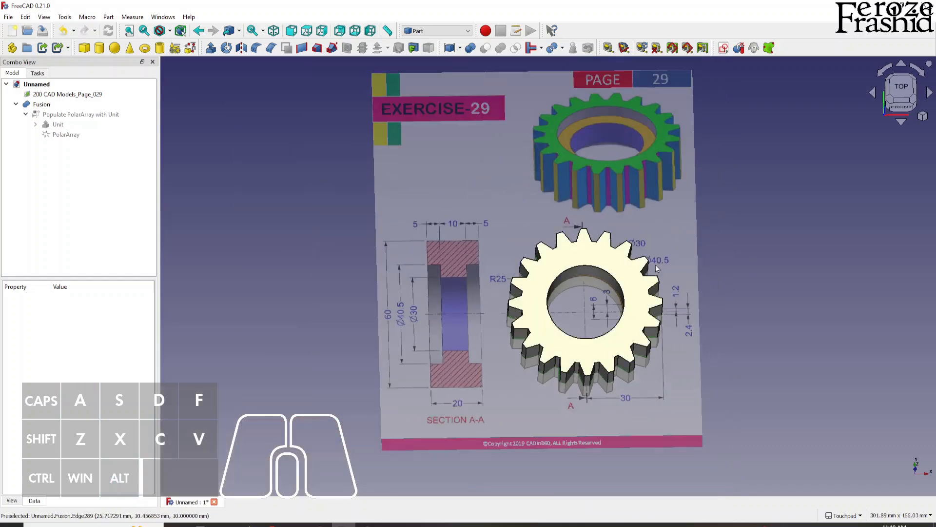
key("alt")
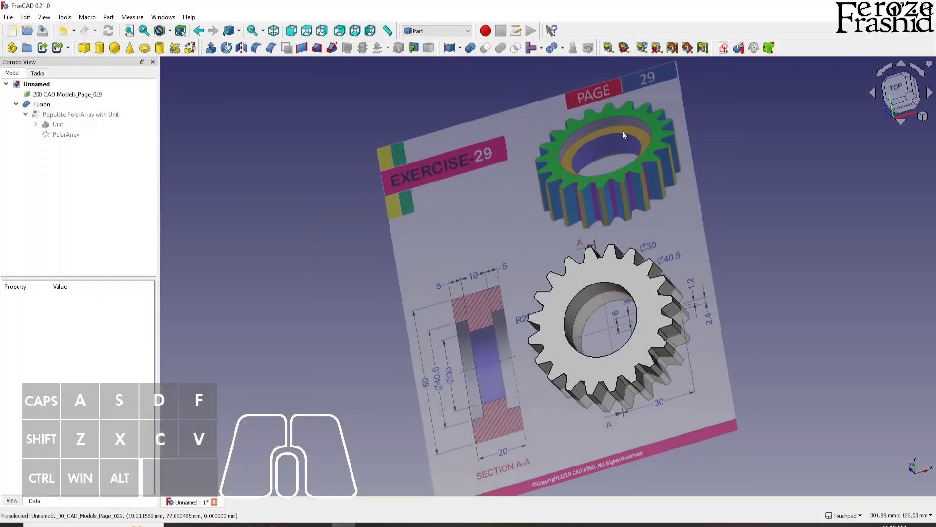
key("alt")
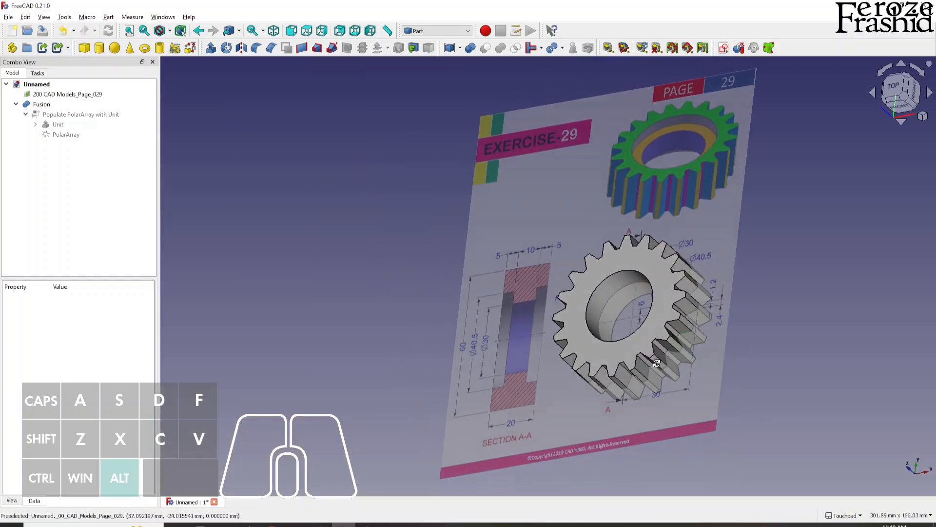
scroll(681, 371, "down", 2)
key("alt")
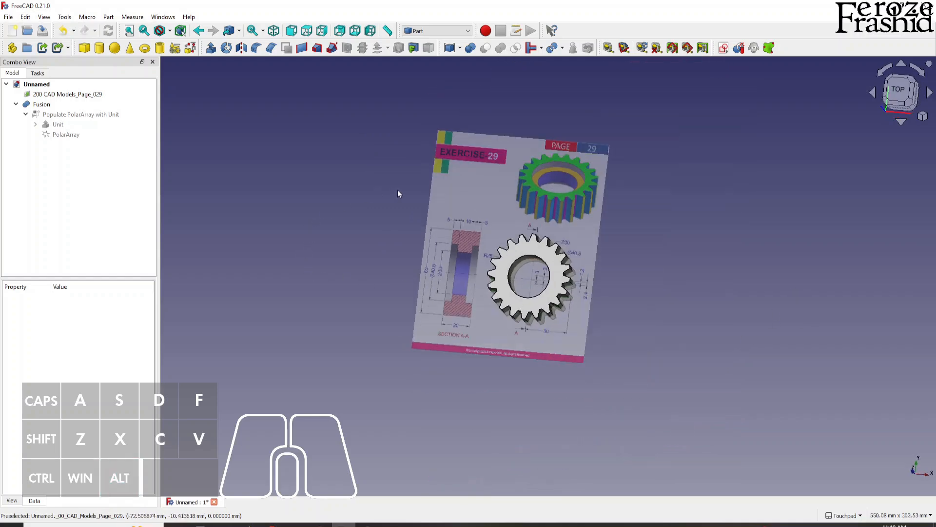
scroll(398, 194, "up", 3)
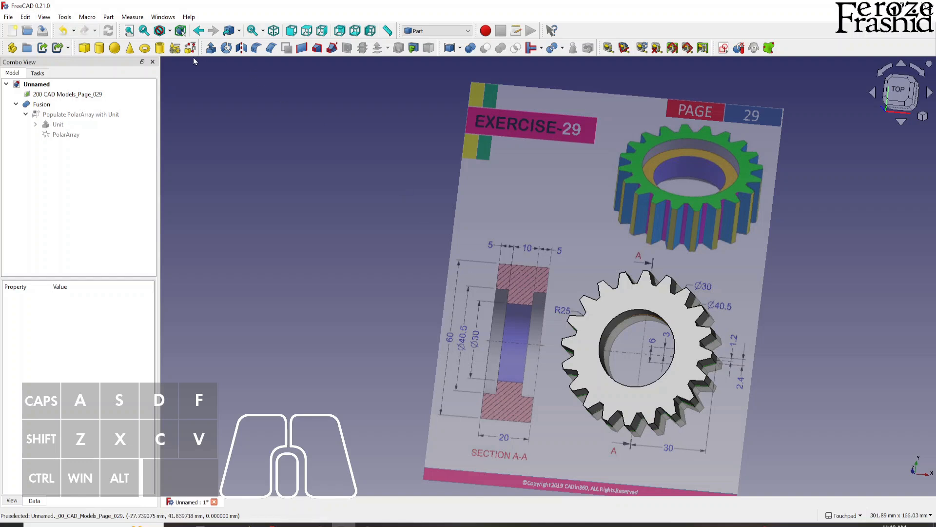
Start a tube primitive and hide the gear fusion to expose the bore and recess diameters on the reference drawing
left_click(159, 49)
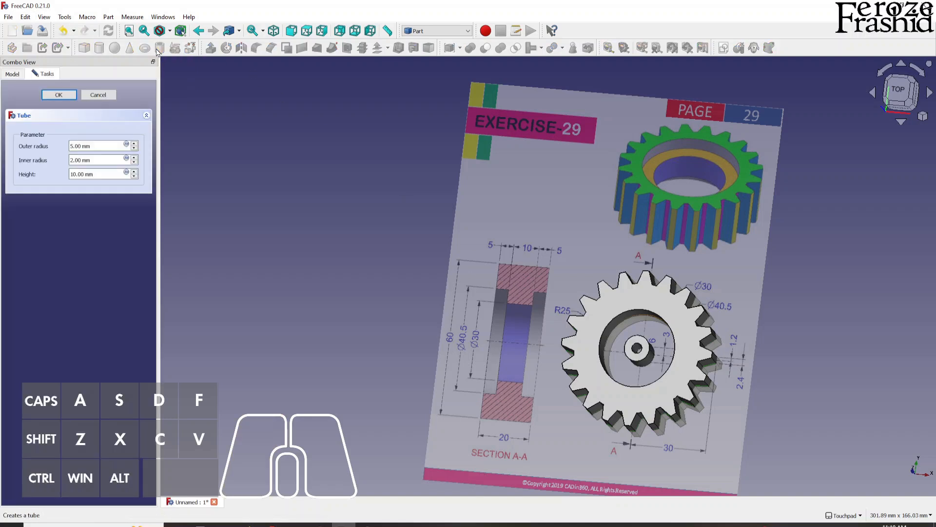
scroll(647, 298, "up", 2)
scroll(647, 298, "up", 1)
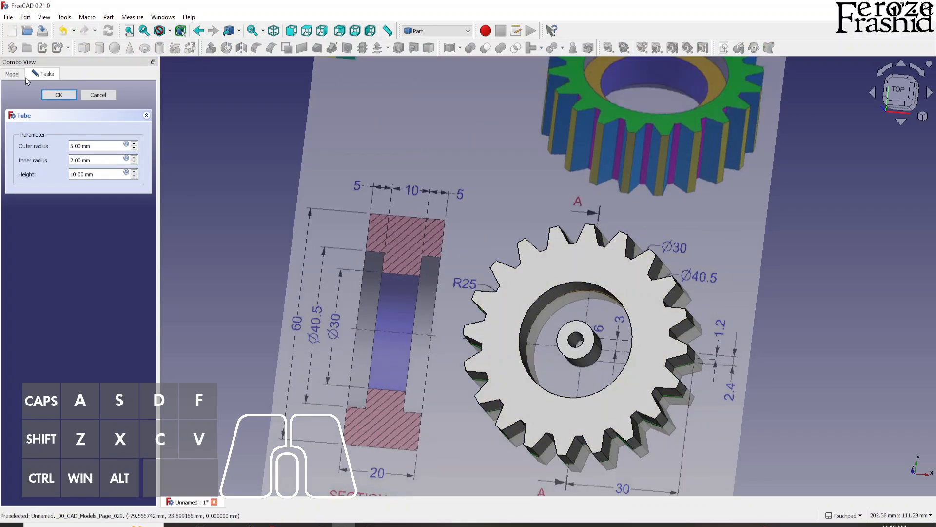
left_click(51, 94)
left_click(40, 107)
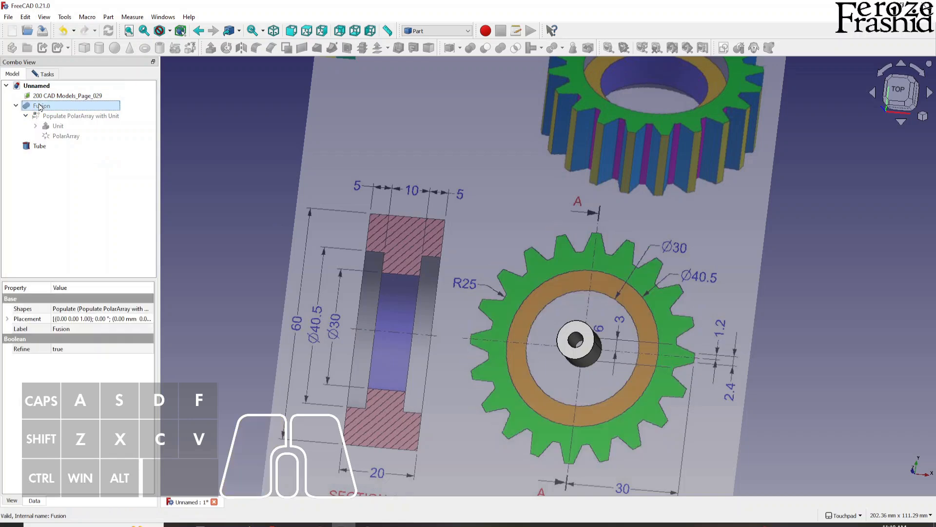
scroll(470, 204, "down", 2)
scroll(529, 287, "up", 3)
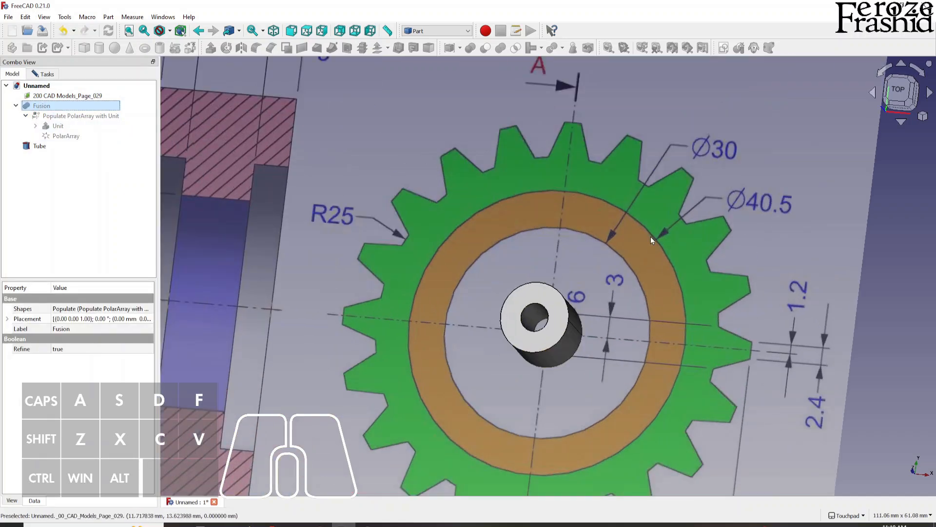
scroll(626, 238, "down", 2)
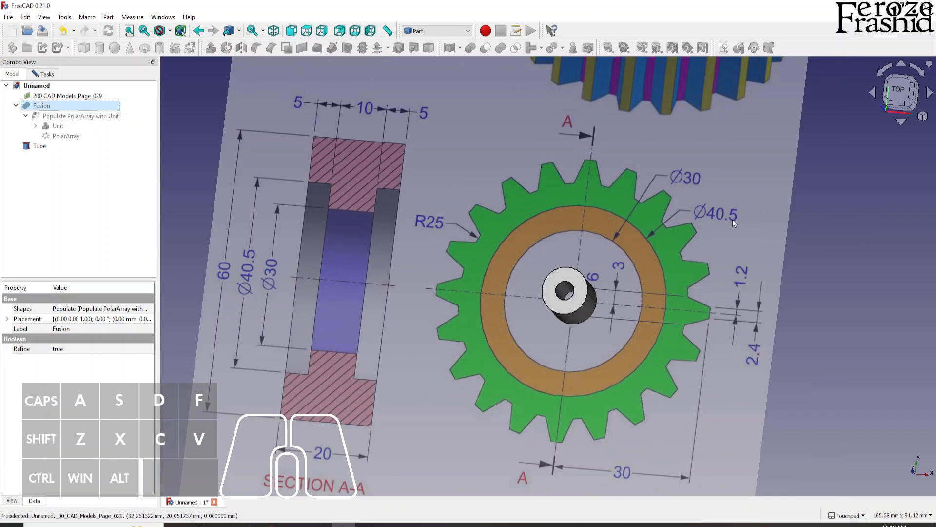
Create the tube with outer radius 40.5/2 mm, inner radius 30/2 mm and height 5 mm
left_click(44, 73)
double_click(74, 146)
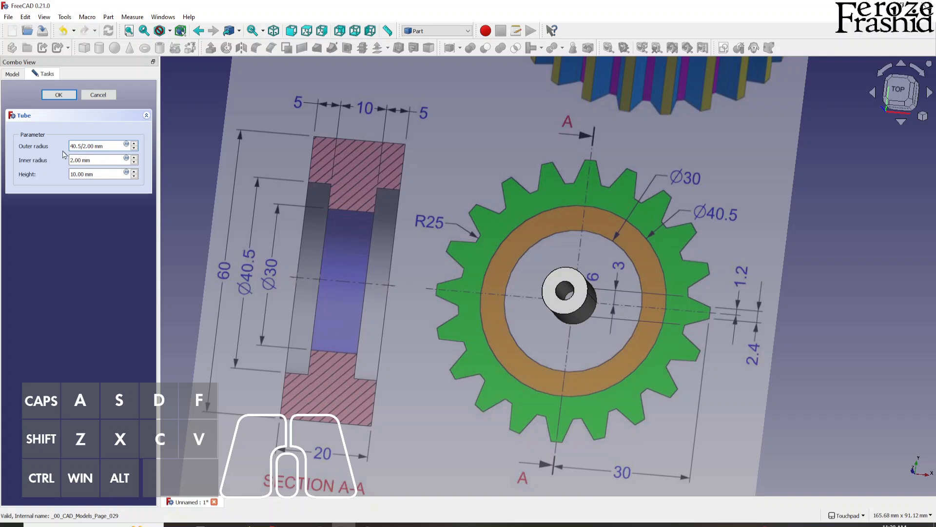
double_click(72, 160)
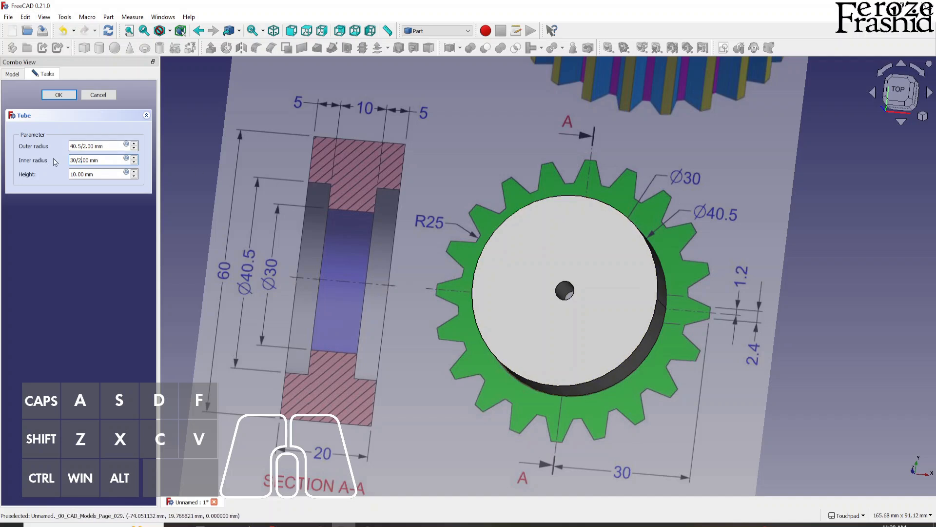
left_click(103, 174)
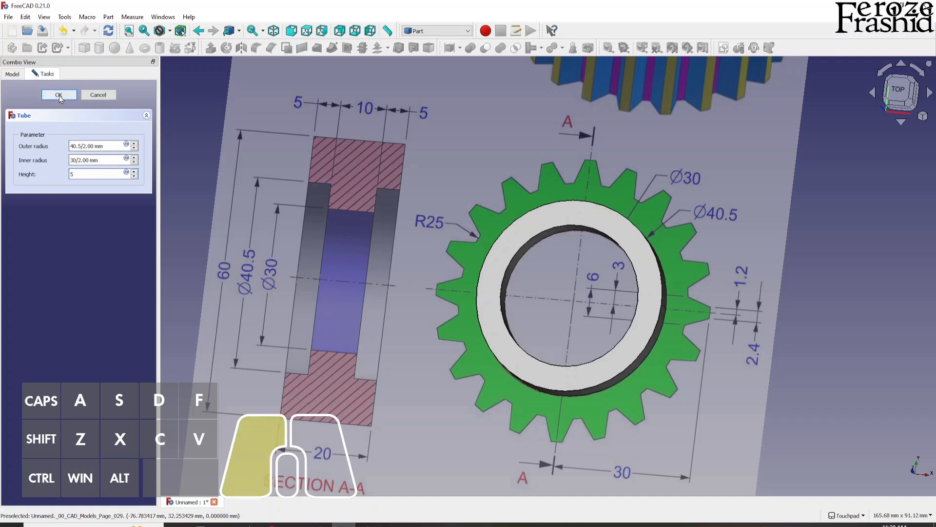
left_click(58, 94)
Show the gear fusion again and rename it Wheel
key("alt")
left_click_drag(603, 267, 593, 230, "alt")
left_click(58, 107)
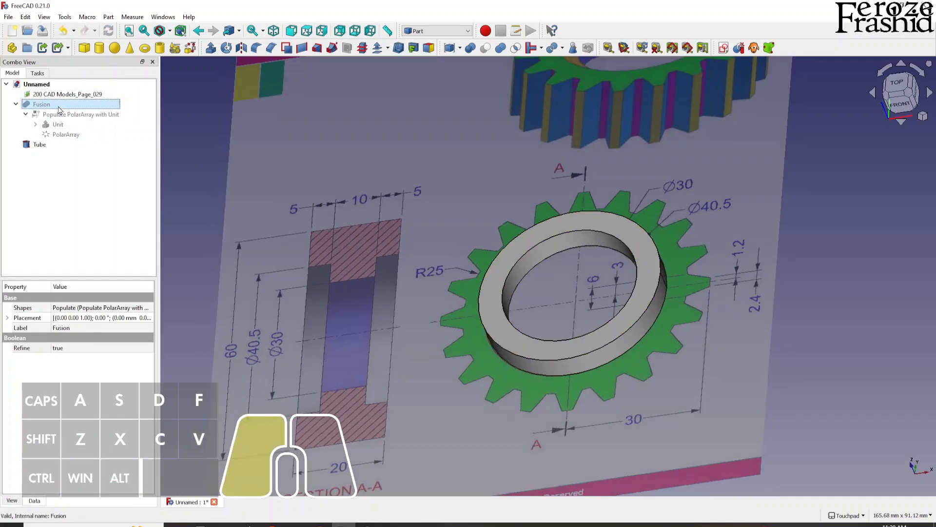
key("space")
left_click(59, 107)
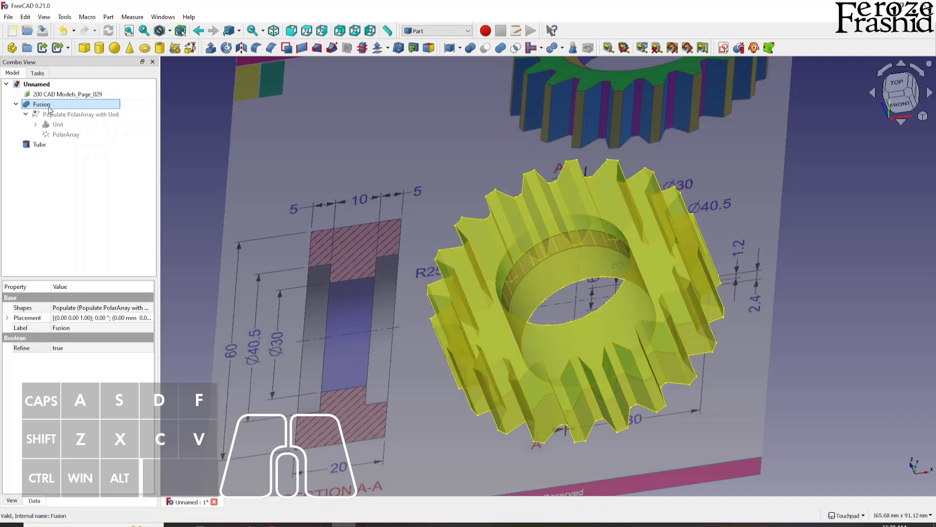
type("Wheel")
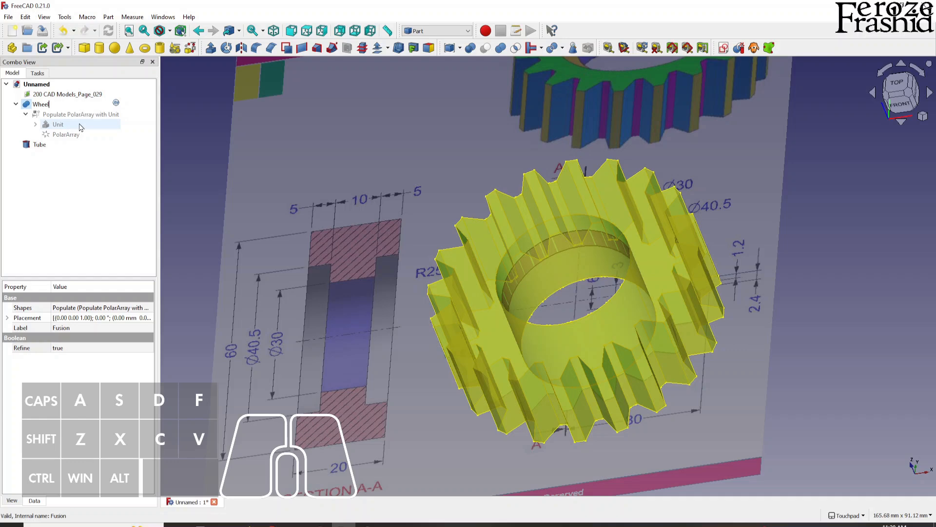
key("Return")
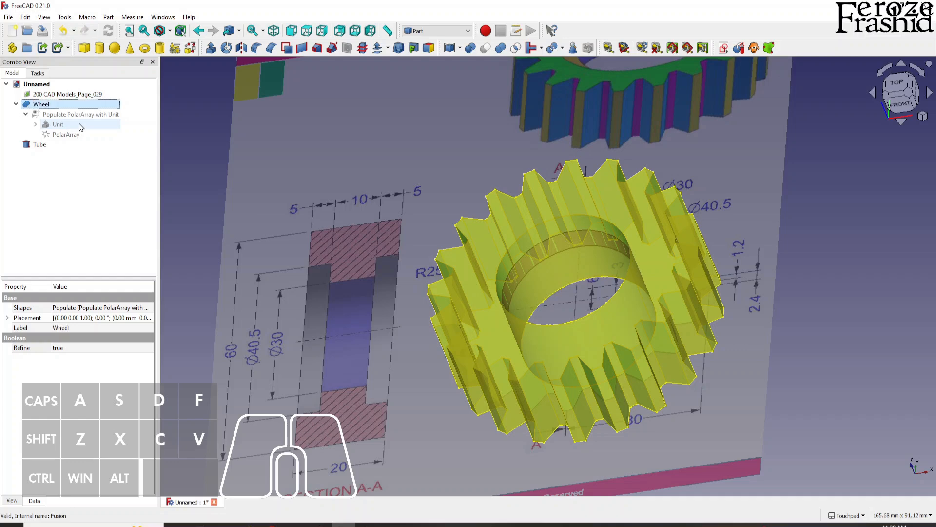
left_click(796, 276)
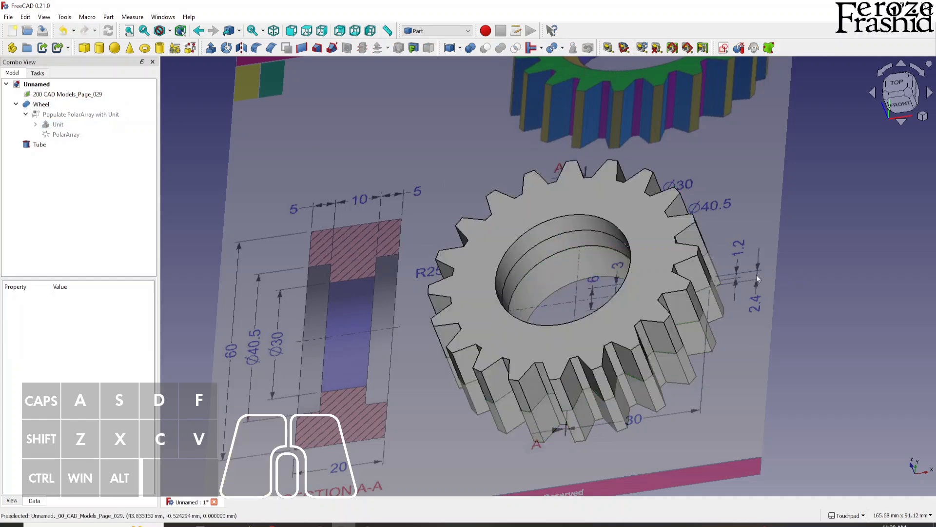
Examine the tube's position inside the Wheel's bore and compare it with the recess in the drawing
left_click(51, 146)
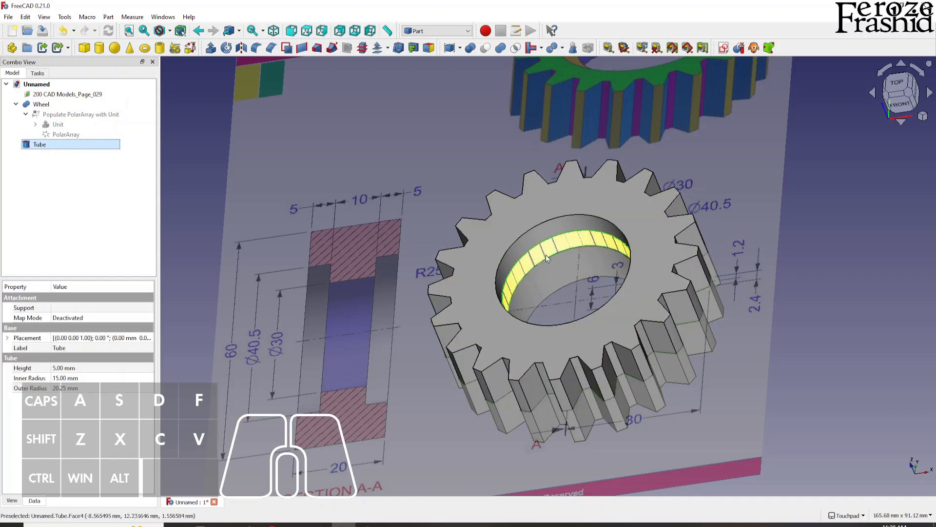
key("alt")
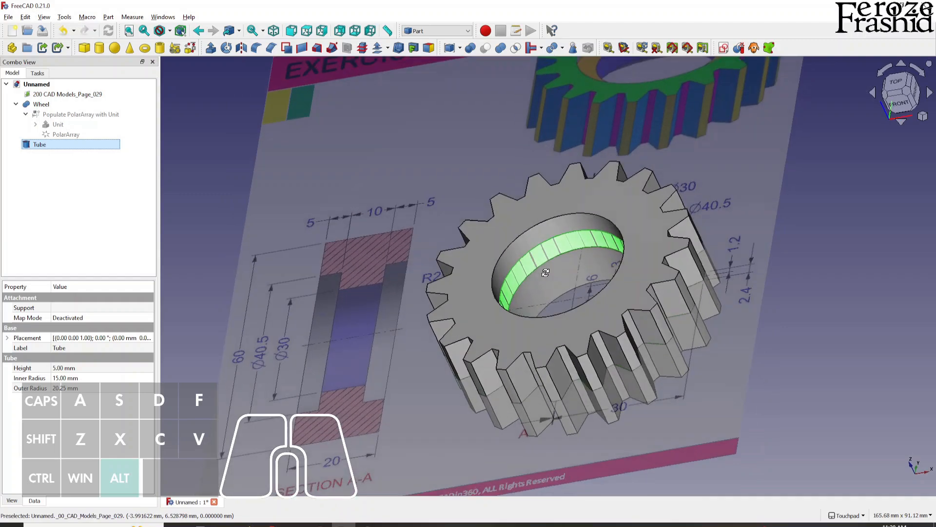
key("alt")
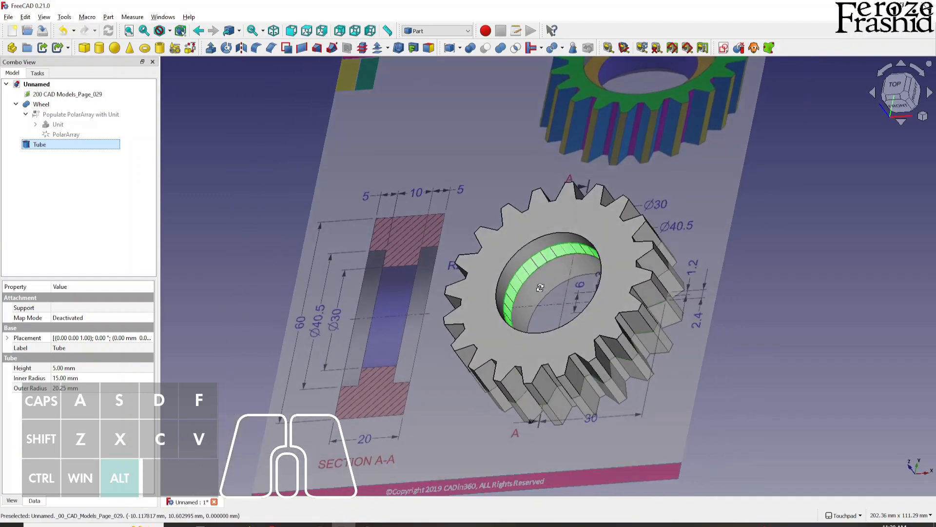
scroll(539, 287, "down", 5)
scroll(616, 132, "up", 3)
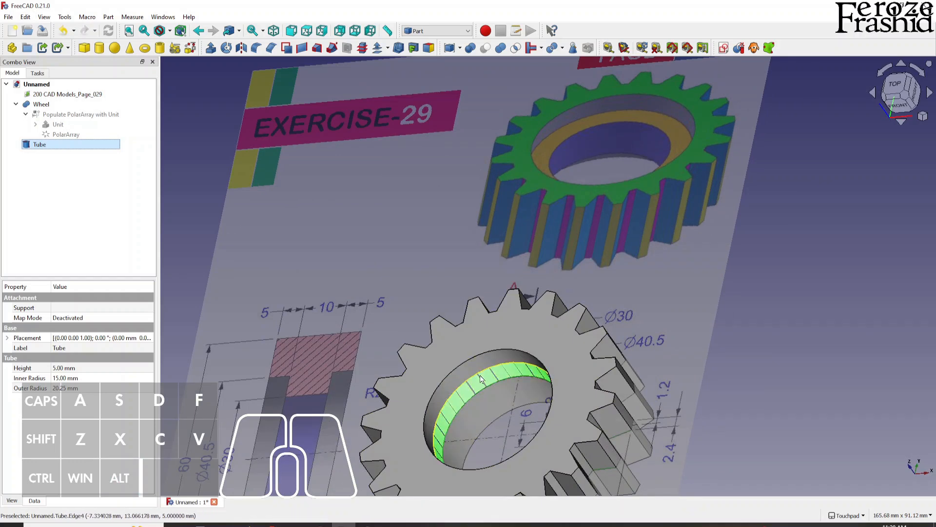
key("alt")
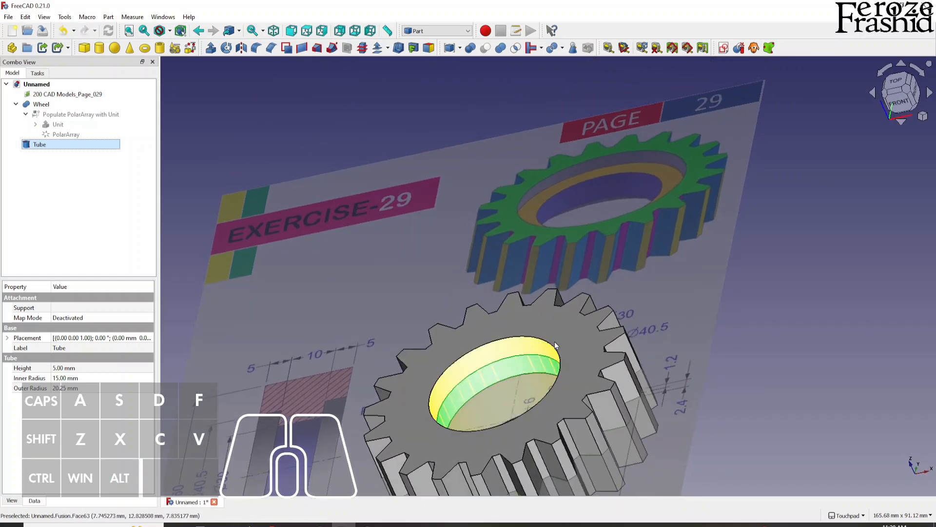
scroll(555, 348, "down", 2)
scroll(383, 382, "up", 2)
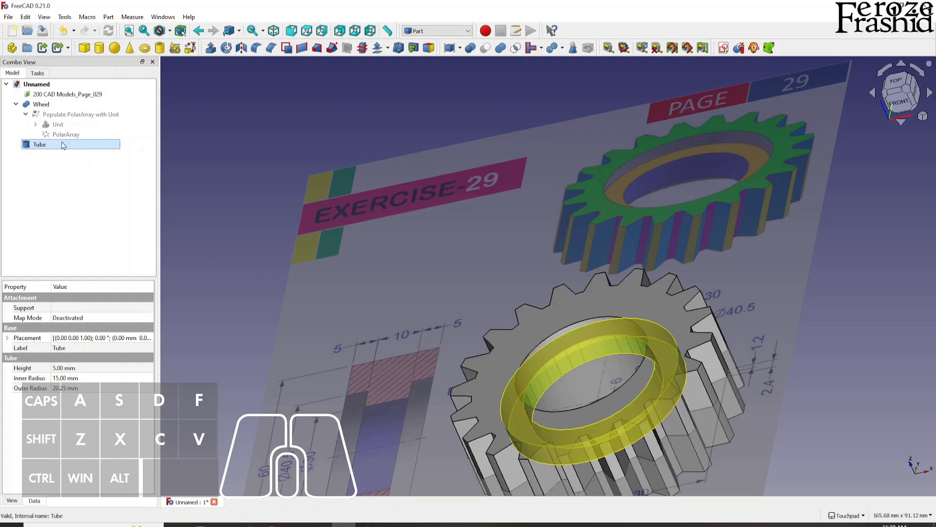
Set the z position in the tube's placement to 5 mm
left_click(8, 338)
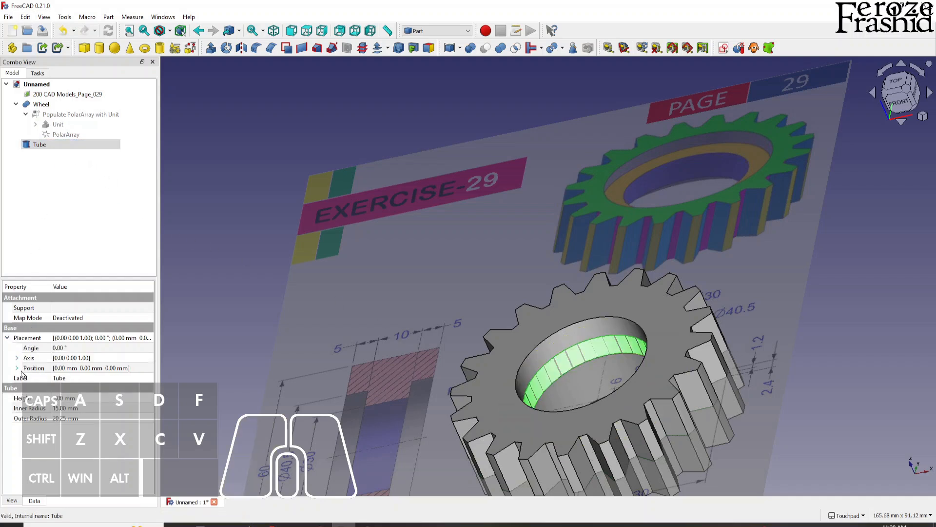
left_click(17, 369)
left_click(58, 398)
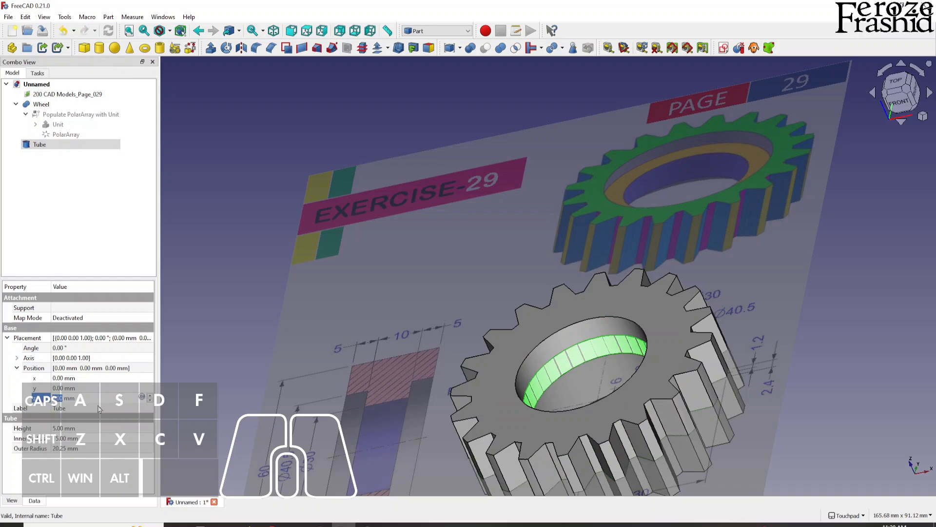
type("5")
key("Return")
left_click(216, 325)
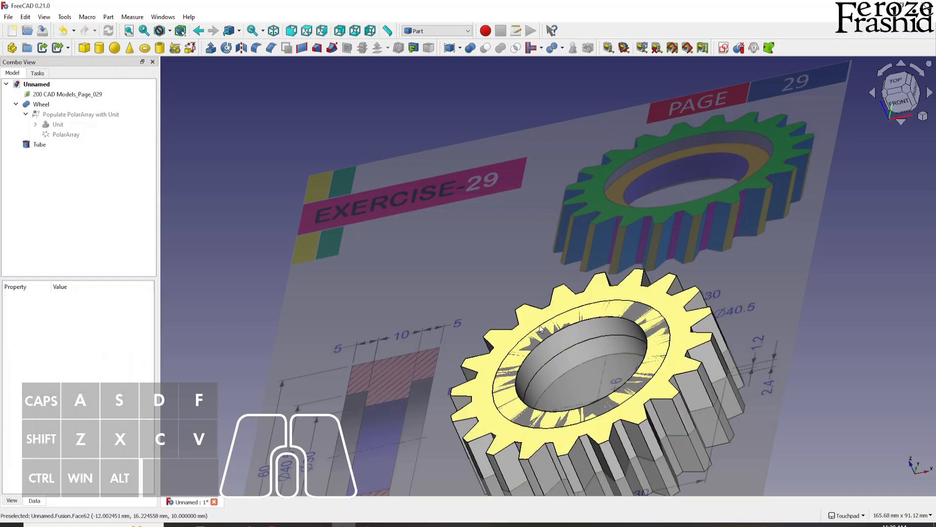
Try a Boolean cut of the tube from the Wheel, inspect both faces of the gear, and delete the cut
left_click(40, 144)
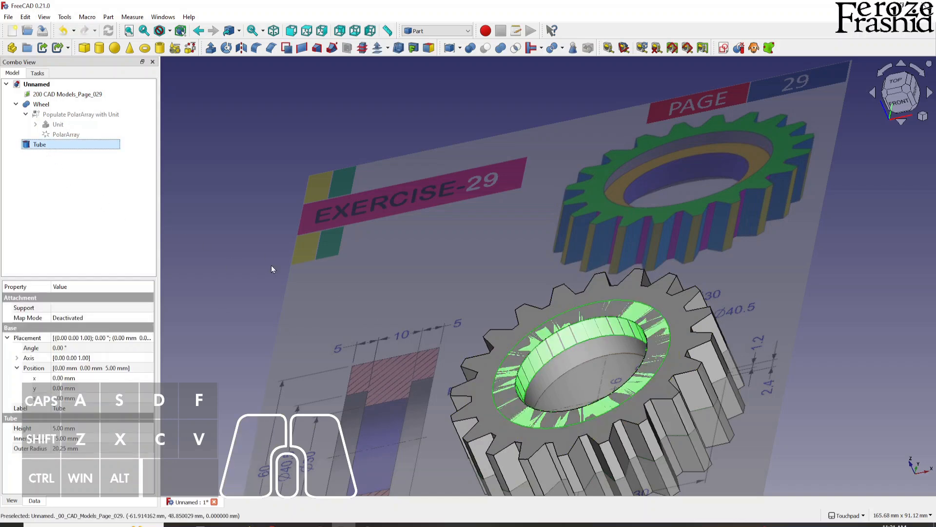
left_click(41, 104, "ctrl")
left_click(483, 51)
left_click_drag(637, 375, 558, 389, "alt")
left_click_drag(572, 321, 611, 289, "alt")
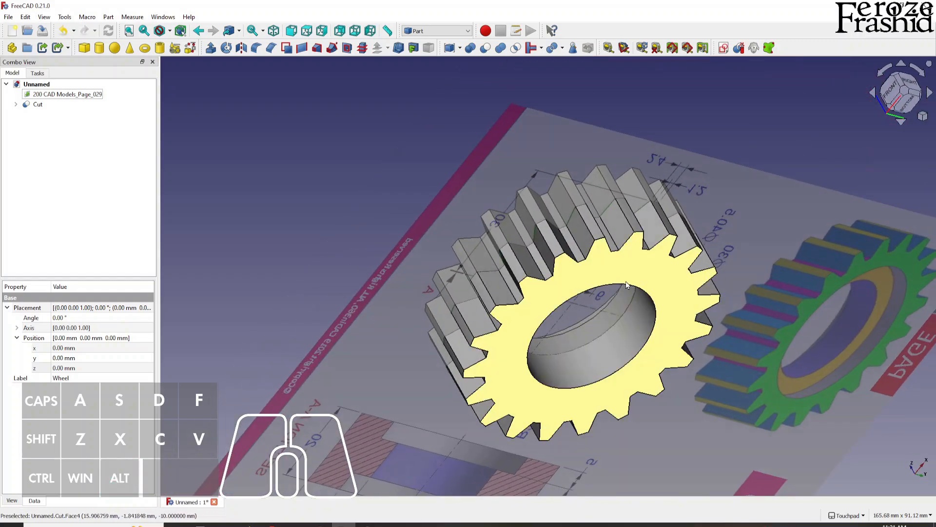
left_click_drag(606, 271, 644, 375, "alt")
scroll(644, 375, "down", 1)
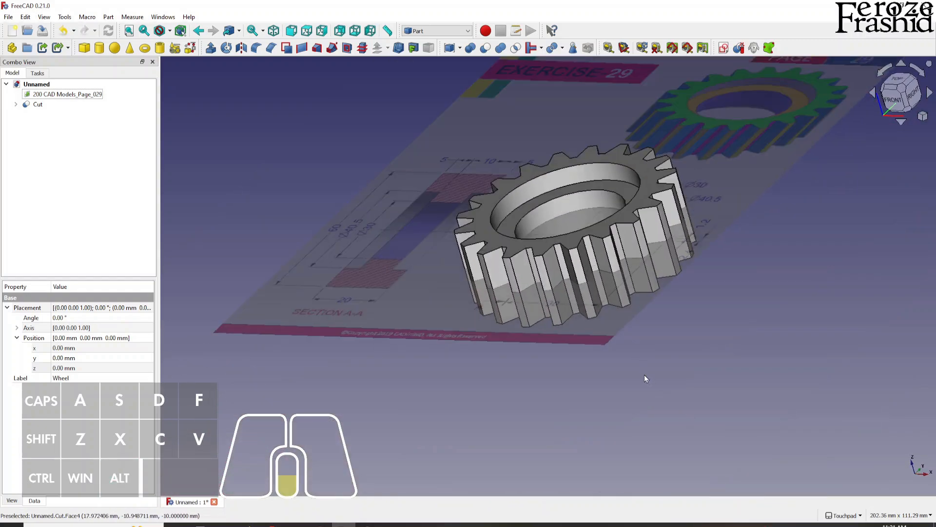
left_click(39, 104)
key("Delete")
Mirror the tube about the XY plane with the base point at the origin and check the opposite face of the Wheel
left_click(45, 121)
left_click(241, 47)
left_click_drag(491, 285, 520, 334, "alt")
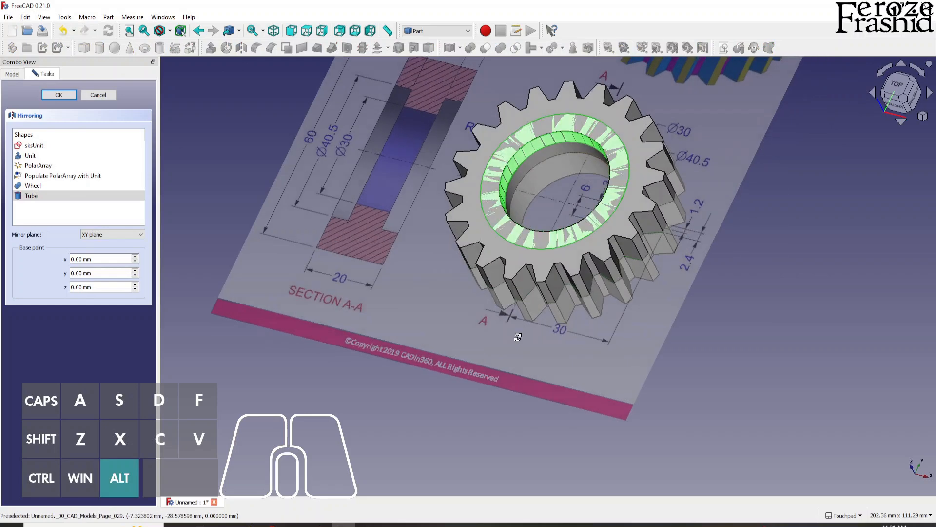
scroll(520, 333, "down", 1)
mouse_move(642, 252)
left_mouse_down("alt")
mouse_move(514, 167)
mouse_move(539, 197)
mouse_move(395, 219)
left_mouse_up("alt")
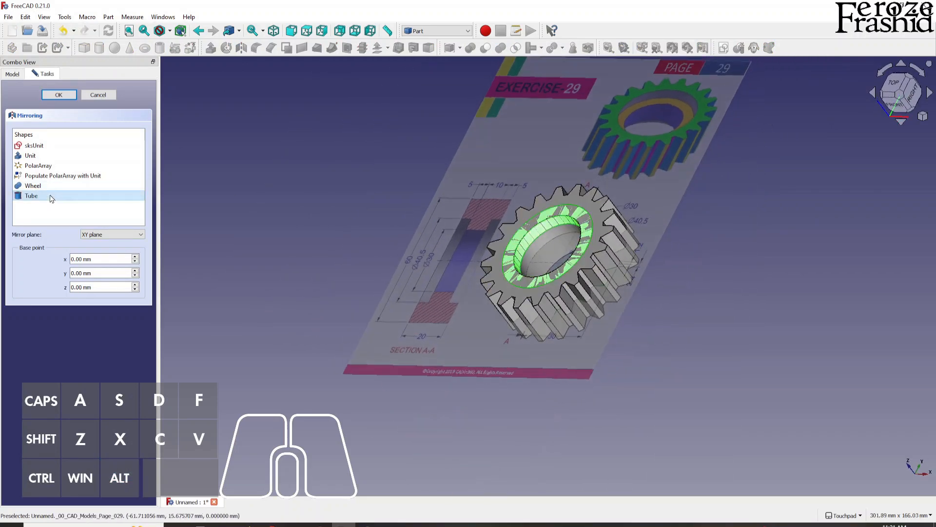
left_click(60, 96)
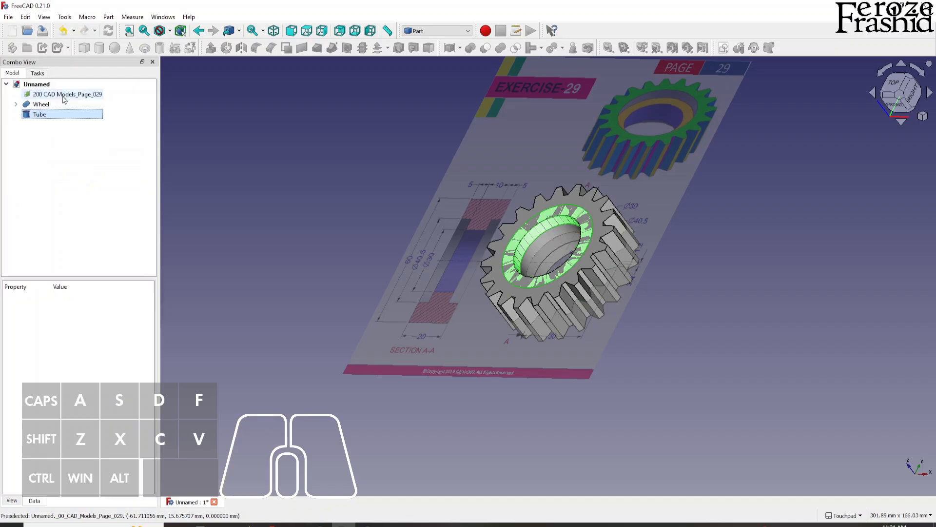
left_click_drag(480, 312, 410, 192, "alt")
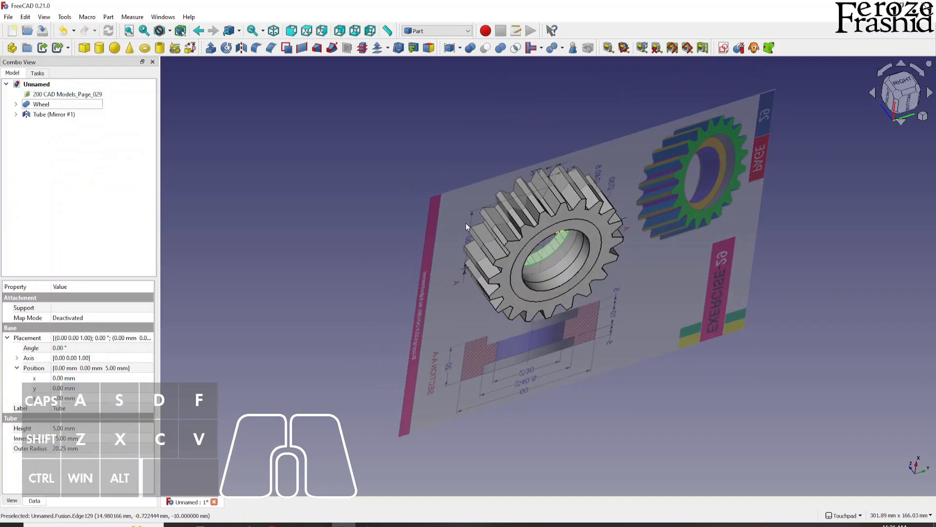
Fuse the original tube and its mirrored copy into one solid with a Boolean union
left_click(16, 114)
left_click(50, 125, "ctrl")
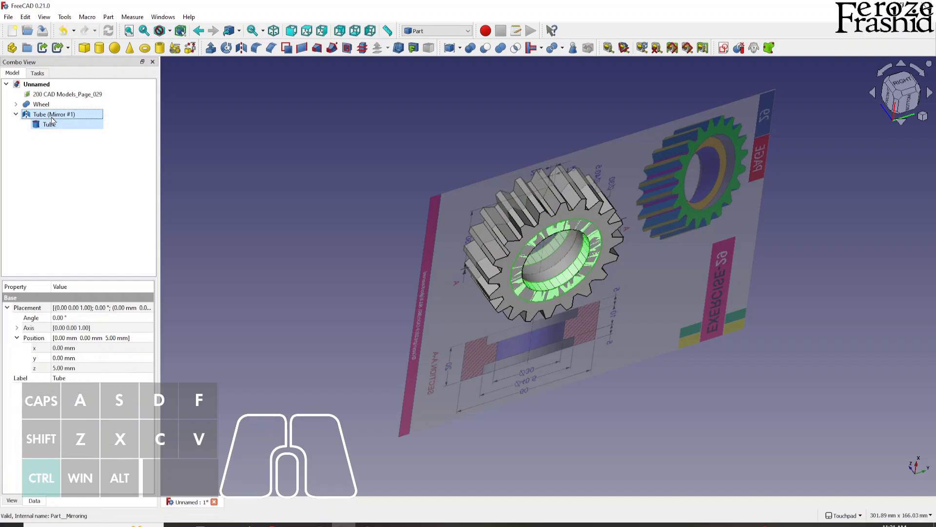
left_click(485, 48)
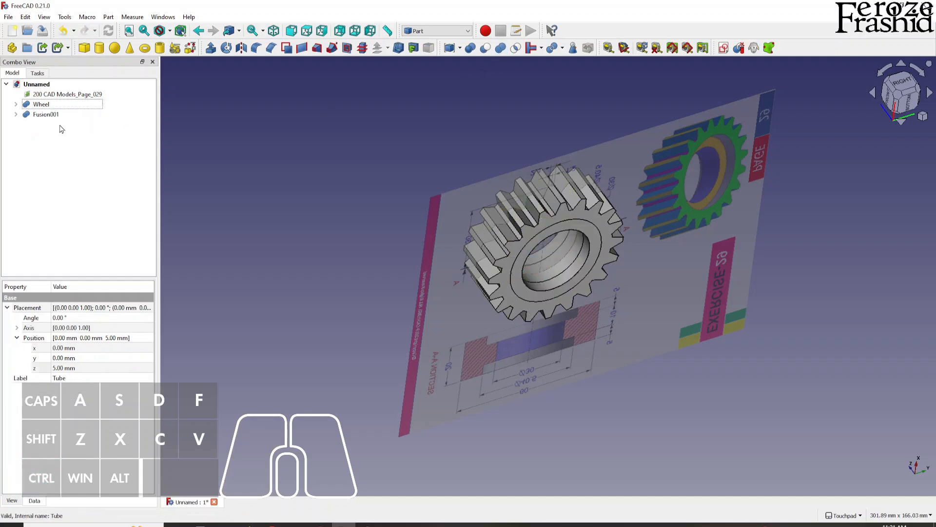
Rename the fused tubes as groove and subtract them from the Wheel with a Boolean Cut
left_click(49, 115)
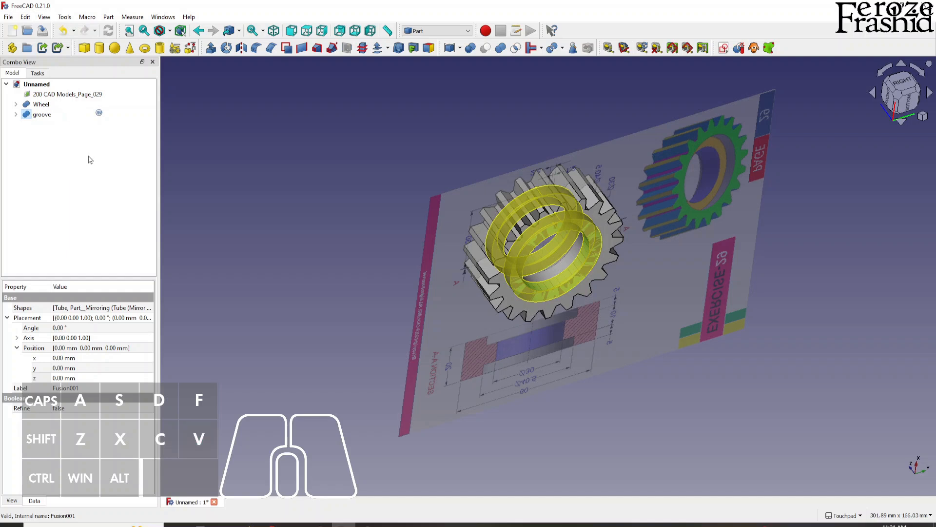
left_click(42, 104, "ctrl")
left_click(484, 50)
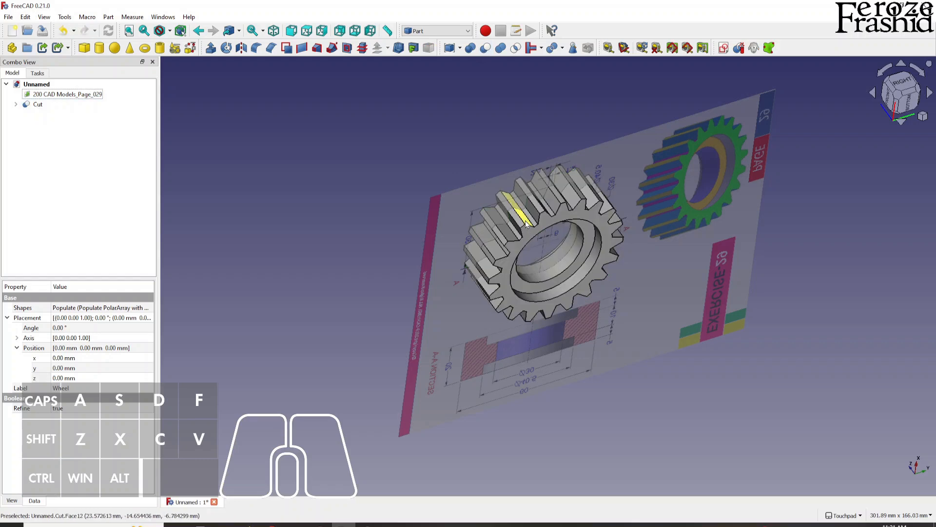
Examine the recesses on both faces of the finished gear and compare them with the Exercise 29 drawing
key("alt")
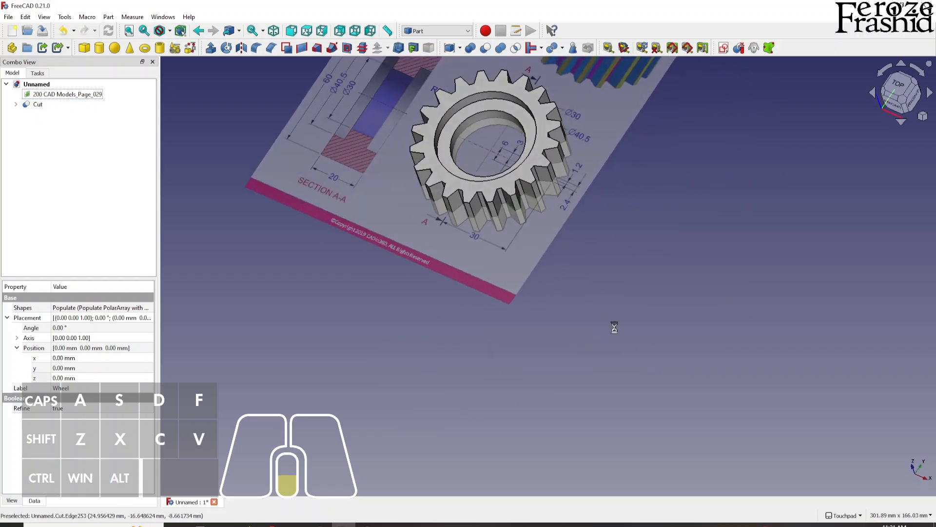
scroll(619, 320, "down", 2)
scroll(604, 155, "up", 2)
key("alt")
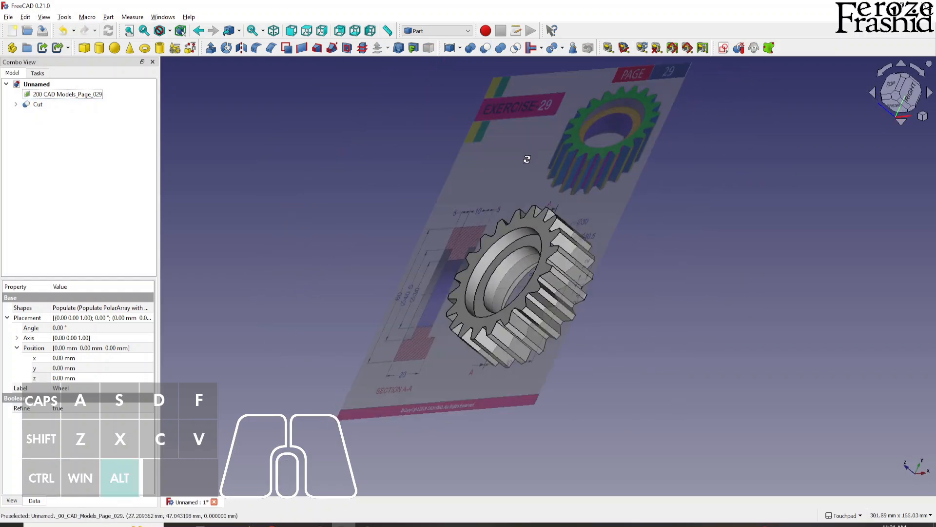
key("alt")
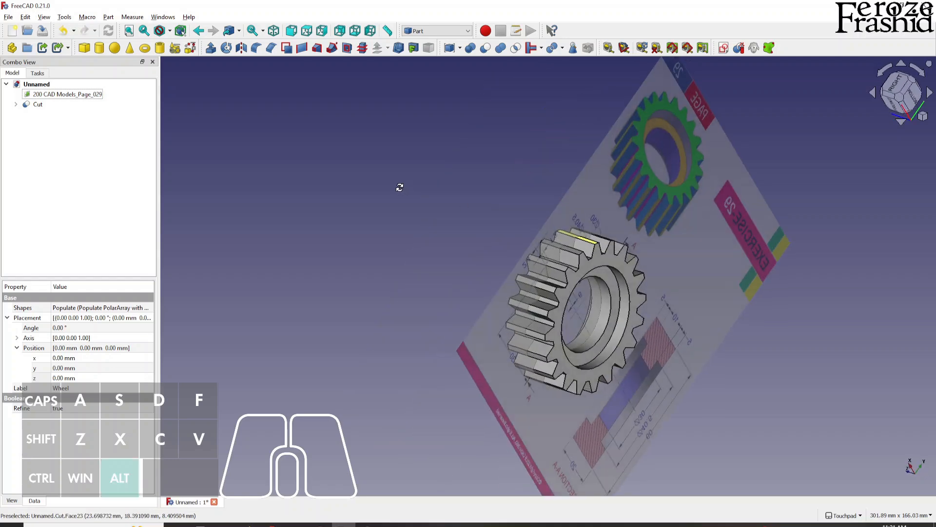
scroll(641, 282, "down", 1)
scroll(542, 249, "up", 3)
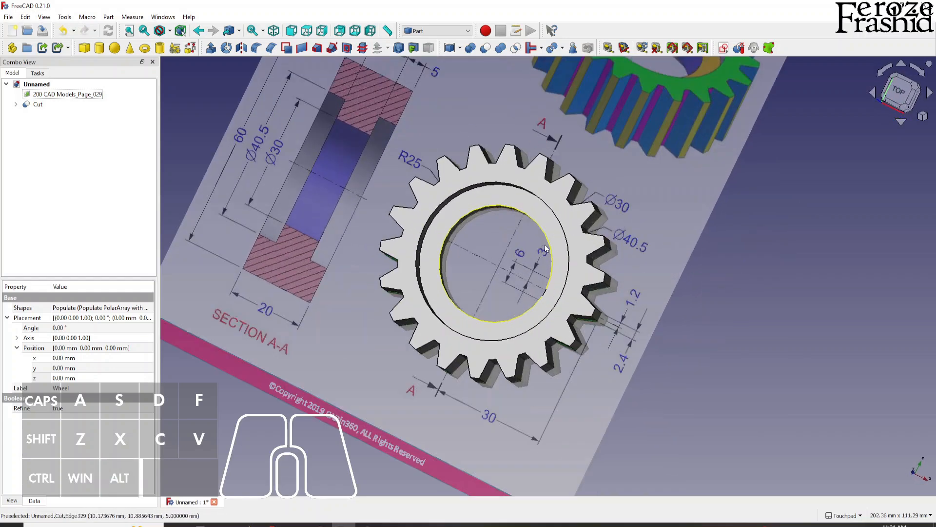
scroll(611, 322, "down", 2)
key("alt")
scroll(609, 302, "down", 3)
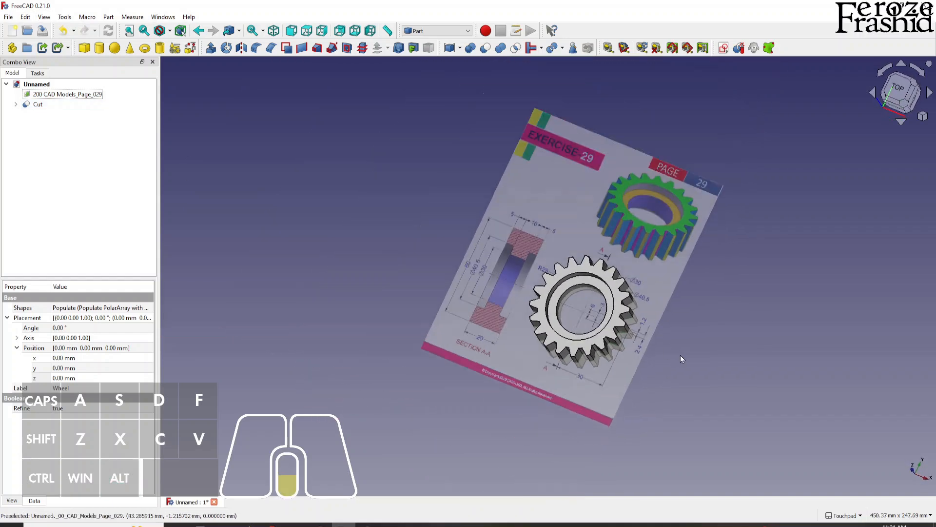
scroll(612, 303, "up", 2)
key("alt")
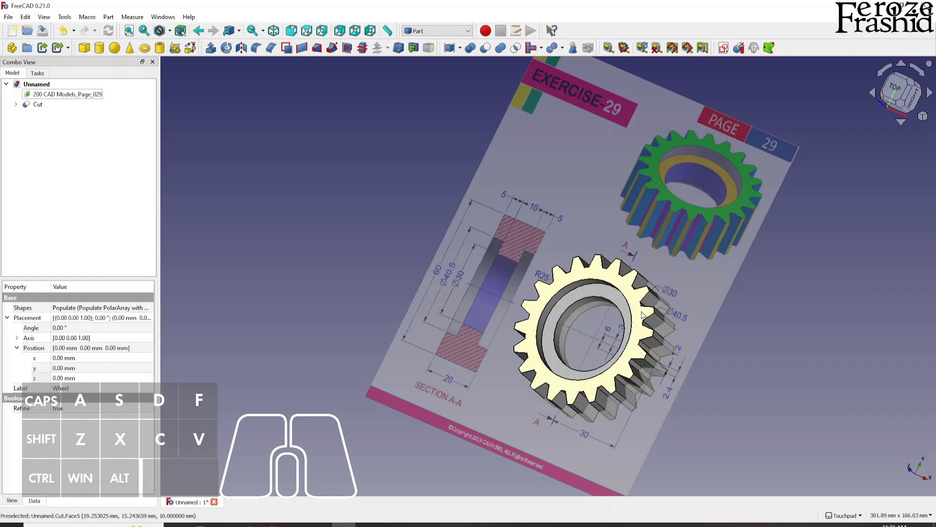
scroll(569, 332, "up", 2)
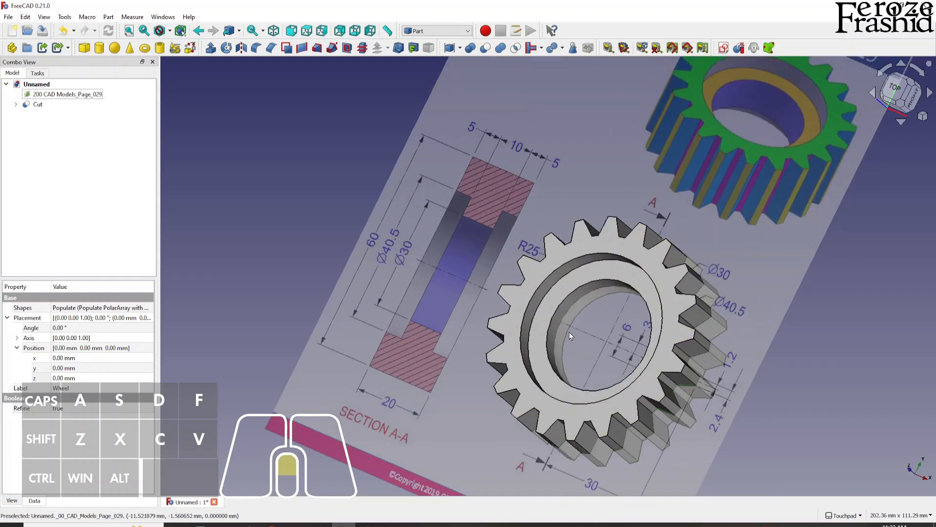
key("alt")
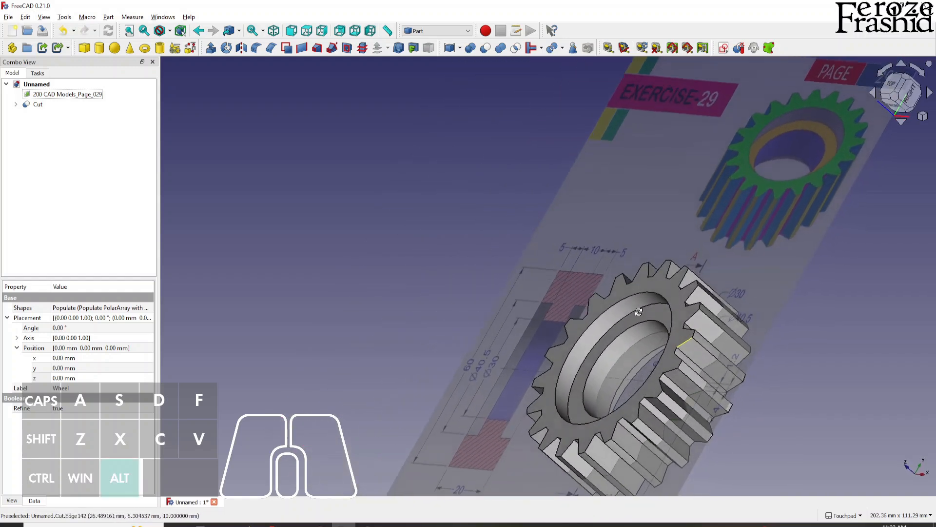
scroll(665, 332, "down", 1)
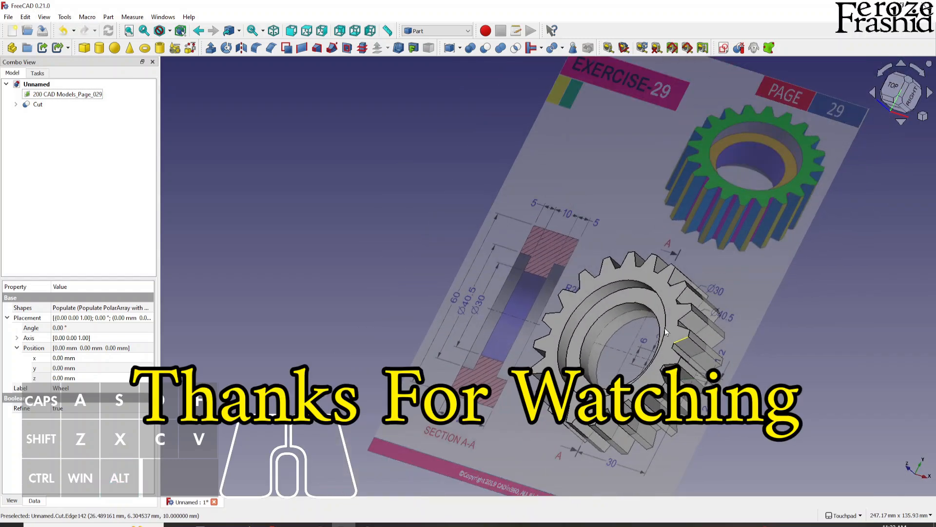